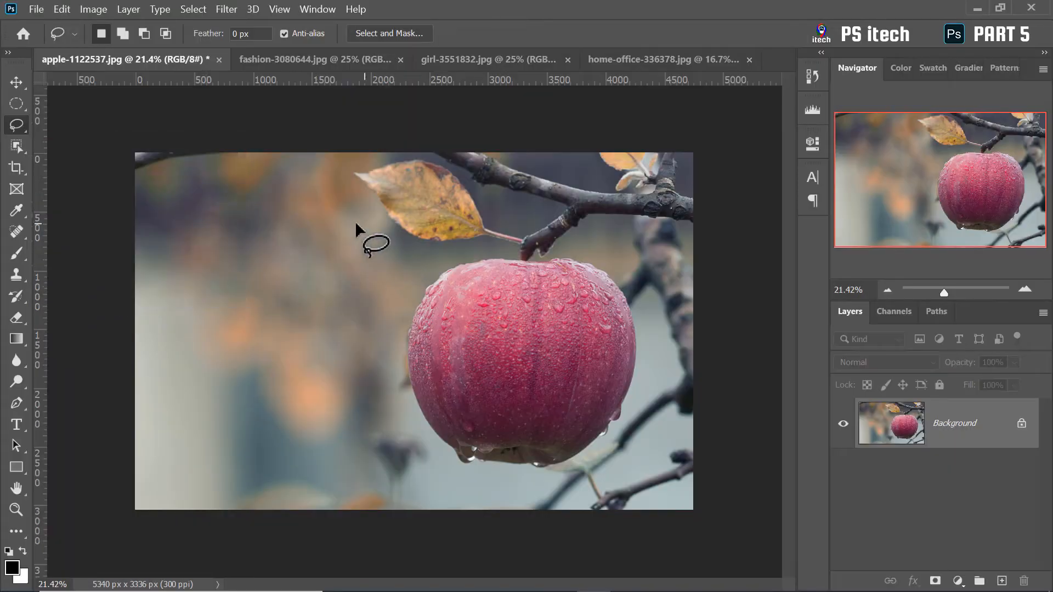
# Draw a freehand Lasso selection over the blurred background, replace it with one around the yellow leaf, and deselect it
pyautogui.moveTo(355, 223)
pyautogui.mouseDown()
pyautogui.moveTo(274, 240)
pyautogui.moveTo(220, 263)
pyautogui.moveTo(209, 280)
pyautogui.moveTo(205, 314)
pyautogui.moveTo(264, 316)
pyautogui.moveTo(242, 372)
pyautogui.moveTo(255, 404)
pyautogui.moveTo(322, 403)
pyautogui.moveTo(353, 436)
pyautogui.moveTo(383, 446)
pyautogui.moveTo(398, 430)
pyautogui.moveTo(408, 456)
pyautogui.moveTo(393, 388)
pyautogui.moveTo(398, 253)
pyautogui.mouseUp()
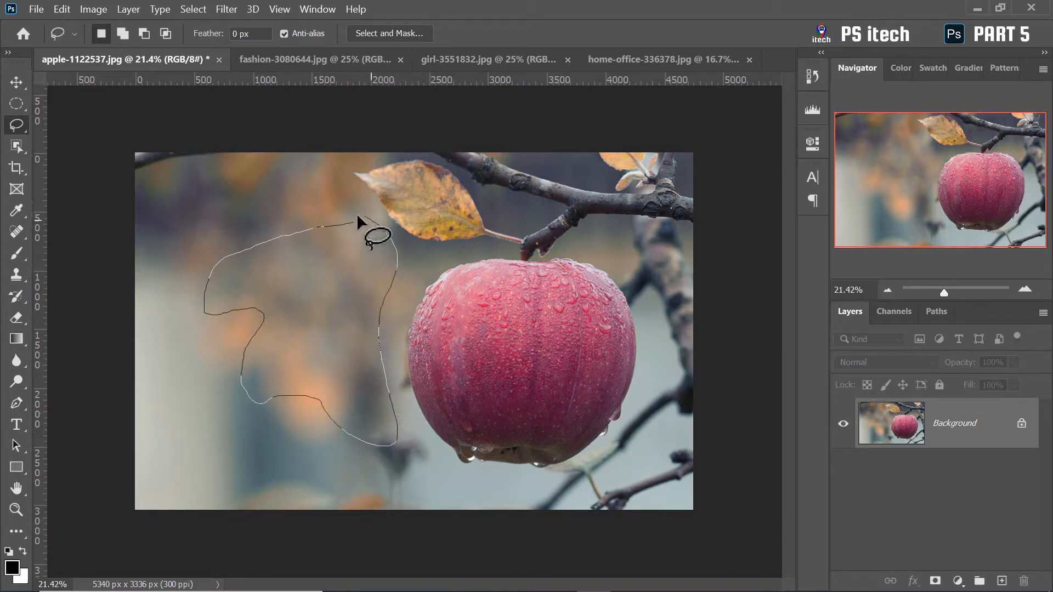
pyautogui.moveTo(357, 217); pyautogui.dragTo(348, 218)
pyautogui.moveTo(356, 171)
pyautogui.mouseDown()
pyautogui.moveTo(417, 240)
pyautogui.moveTo(488, 236)
pyautogui.moveTo(448, 172)
pyautogui.moveTo(354, 176)
pyautogui.mouseUp()
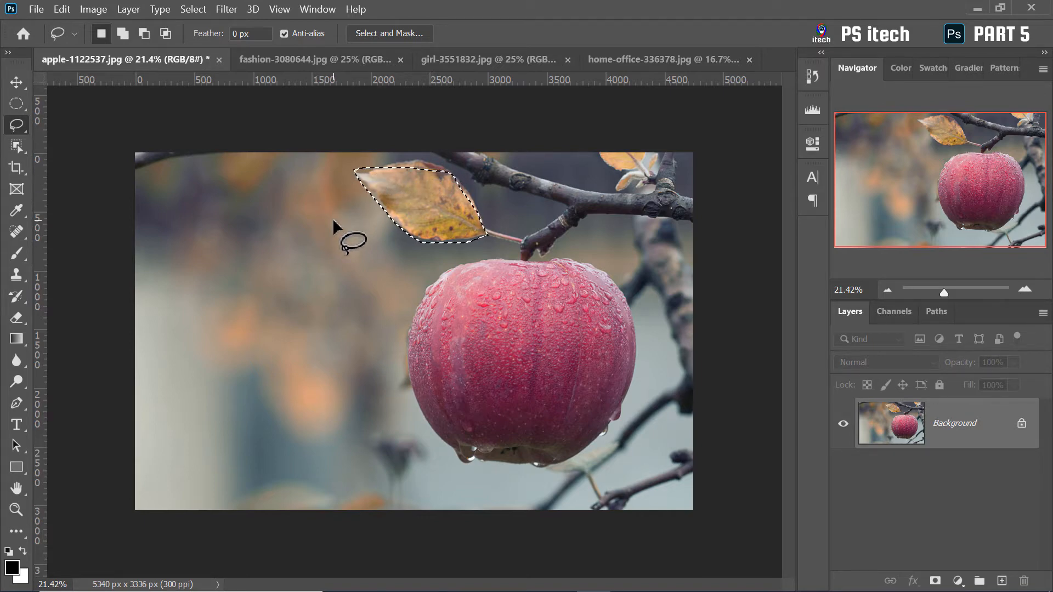
pyautogui.click(334, 222)
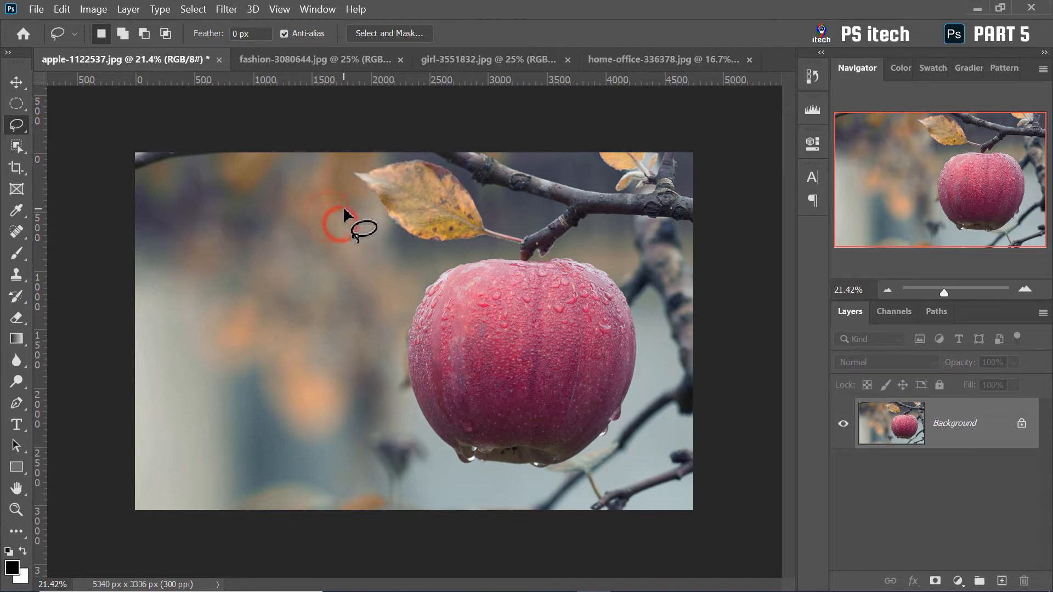
# Lasso a patch of blurred background beside the leaf and deselect it
pyautogui.moveTo(306, 199)
pyautogui.mouseDown()
pyautogui.moveTo(236, 229)
pyautogui.moveTo(202, 282)
pyautogui.moveTo(211, 309)
pyautogui.moveTo(290, 303)
pyautogui.moveTo(335, 320)
pyautogui.moveTo(316, 390)
pyautogui.moveTo(238, 435)
pyautogui.moveTo(190, 418)
pyautogui.moveTo(225, 364)
pyautogui.moveTo(296, 317)
pyautogui.moveTo(307, 347)
pyautogui.moveTo(356, 287)
pyautogui.moveTo(352, 232)
pyautogui.moveTo(312, 212)
pyautogui.mouseUp()
pyautogui.rightClick(314, 213)
pyautogui.click(319, 222)
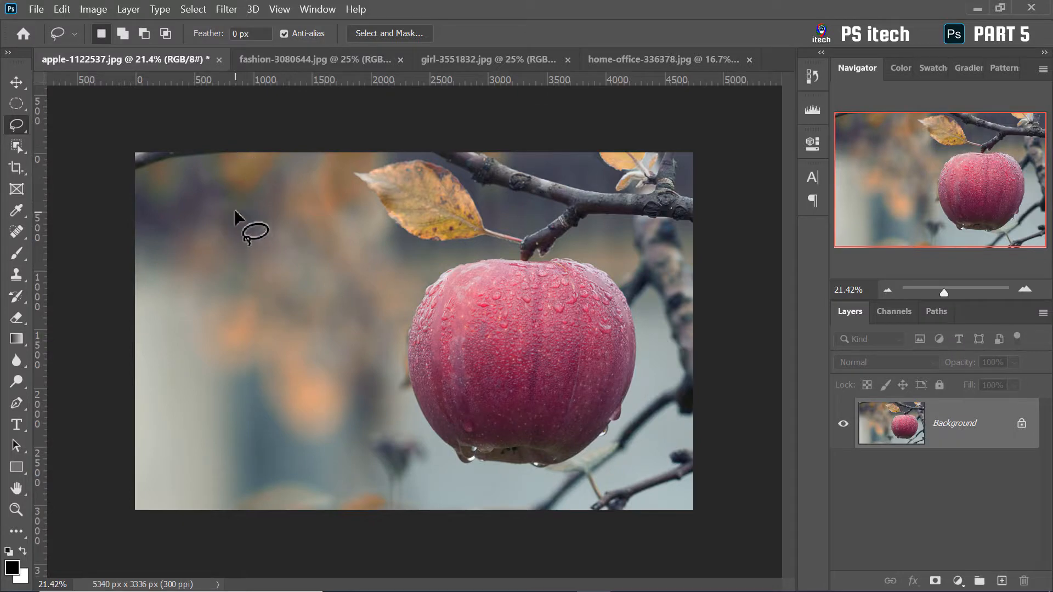
# Lasso a small oval in the upper-left background and add overlapping freehand loops beside it to the selection
pyautogui.moveTo(224, 217)
pyautogui.mouseDown()
pyautogui.moveTo(204, 255)
pyautogui.moveTo(221, 276)
pyautogui.moveTo(241, 263)
pyautogui.moveTo(246, 231)
pyautogui.moveTo(226, 219)
pyautogui.mouseUp()
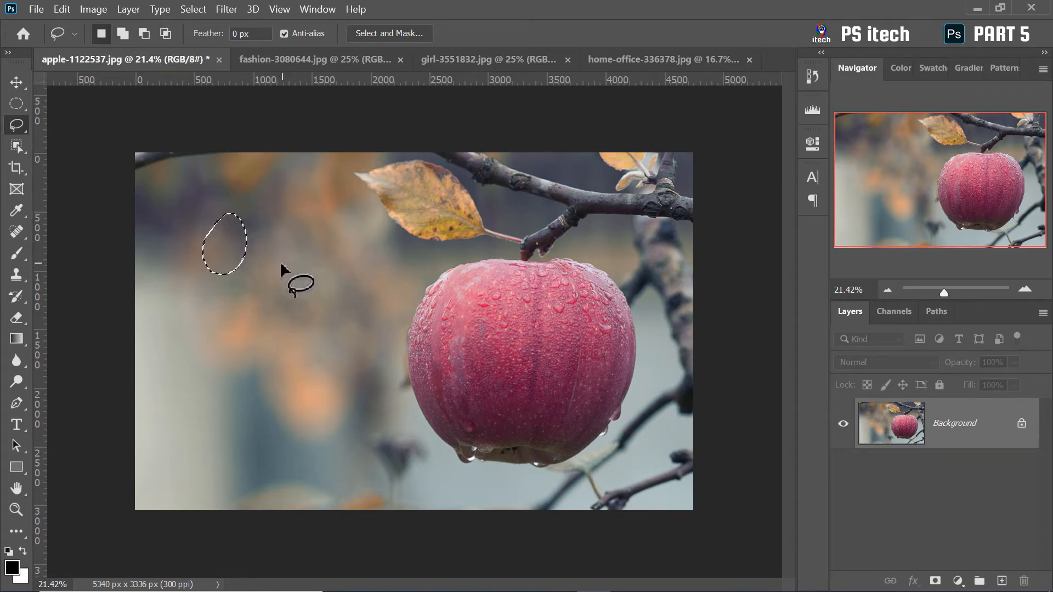
pyautogui.press('shift')
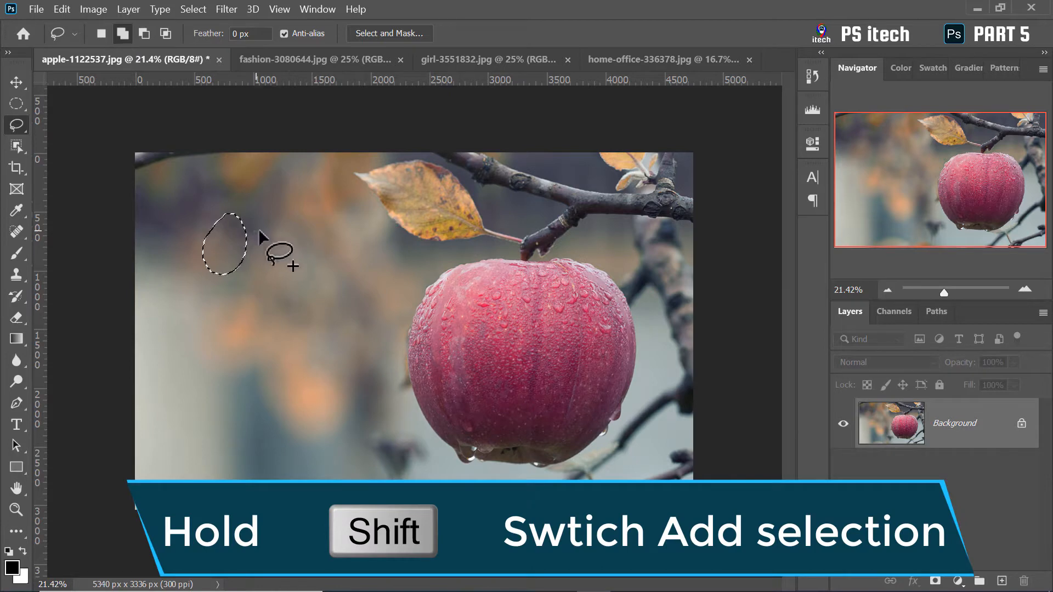
pyautogui.moveTo(261, 214)
pyautogui.mouseDown()
pyautogui.moveTo(239, 251)
pyautogui.moveTo(246, 278)
pyautogui.moveTo(267, 278)
pyautogui.moveTo(283, 251)
pyautogui.moveTo(277, 214)
pyautogui.moveTo(262, 212)
pyautogui.moveTo(256, 228)
pyautogui.moveTo(307, 215)
pyautogui.moveTo(279, 242)
pyautogui.moveTo(285, 273)
pyautogui.moveTo(320, 261)
pyautogui.moveTo(324, 224)
pyautogui.mouseUp()
pyautogui.press('shift')
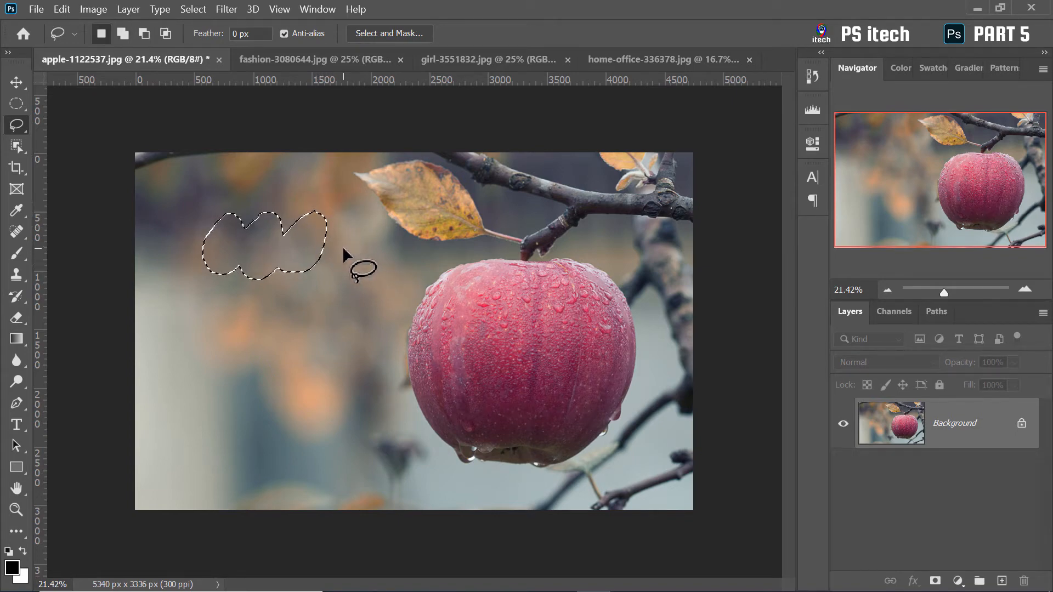
# Subtract a freehand area from the background selection, and intersect the small loop selections with another freehand area
pyautogui.press('alt')
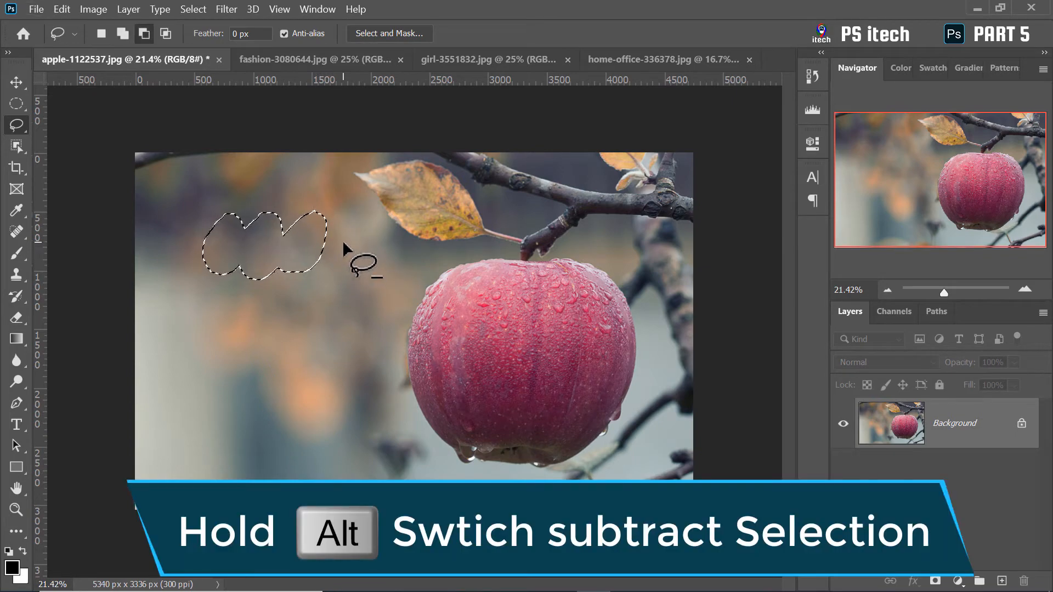
pyautogui.moveTo(332, 194)
pyautogui.mouseDown()
pyautogui.moveTo(305, 208)
pyautogui.moveTo(286, 252)
pyautogui.moveTo(284, 267)
pyautogui.moveTo(304, 284)
pyautogui.moveTo(338, 245)
pyautogui.moveTo(332, 197)
pyautogui.mouseUp()
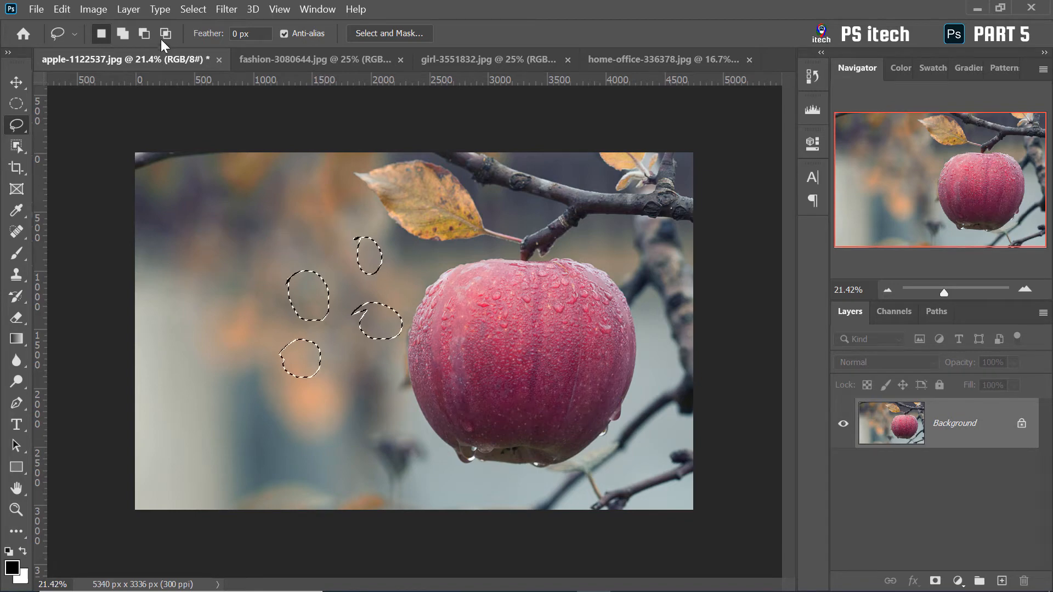
pyautogui.click(165, 34)
pyautogui.moveTo(358, 241)
pyautogui.mouseDown()
pyautogui.moveTo(367, 235)
pyautogui.moveTo(344, 221)
pyautogui.moveTo(380, 291)
pyautogui.moveTo(392, 234)
pyautogui.moveTo(365, 220)
pyautogui.mouseUp()
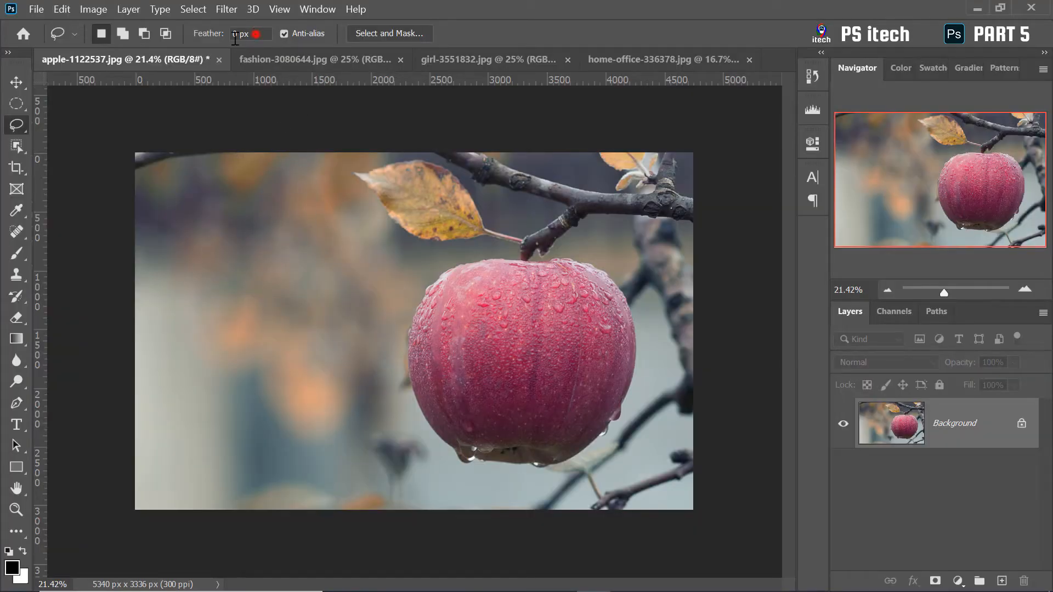
# Set the Lasso feather to 150 px and draw a rounded selection in the upper-left background
pyautogui.click(235, 35)
pyautogui.write('150')
pyautogui.moveTo(283, 183)
pyautogui.mouseDown()
pyautogui.moveTo(212, 274)
pyautogui.moveTo(281, 259)
pyautogui.moveTo(299, 201)
pyautogui.moveTo(284, 183)
pyautogui.mouseUp()
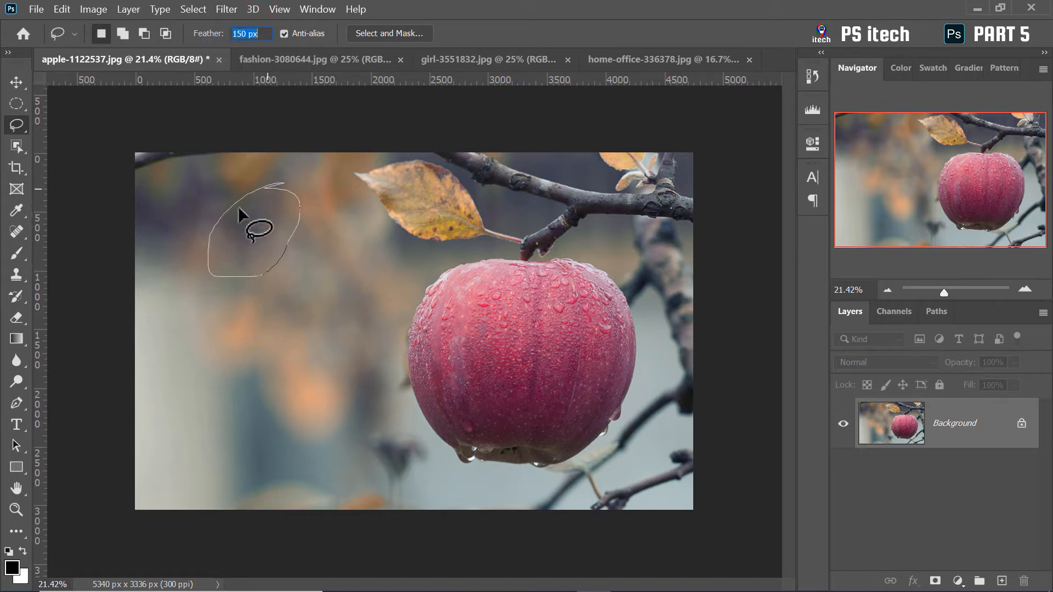
# Preview the feathered selection's soft edge in Quick Mask mode and return to the normal view
pyautogui.press('q')
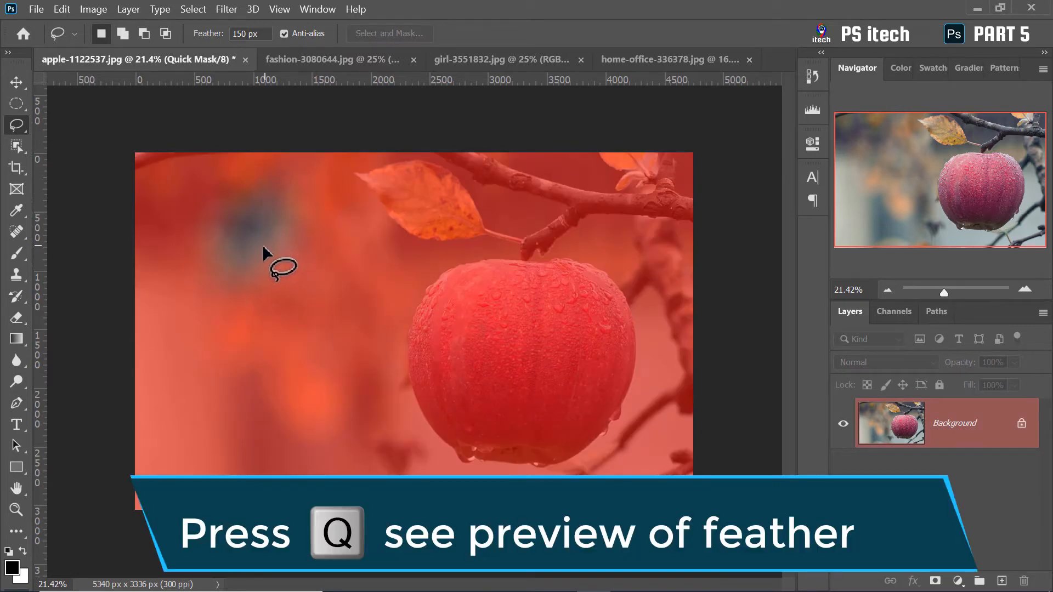
pyautogui.keyDown('alt'); pyautogui.scroll(6, 263, 249); pyautogui.keyUp('alt')
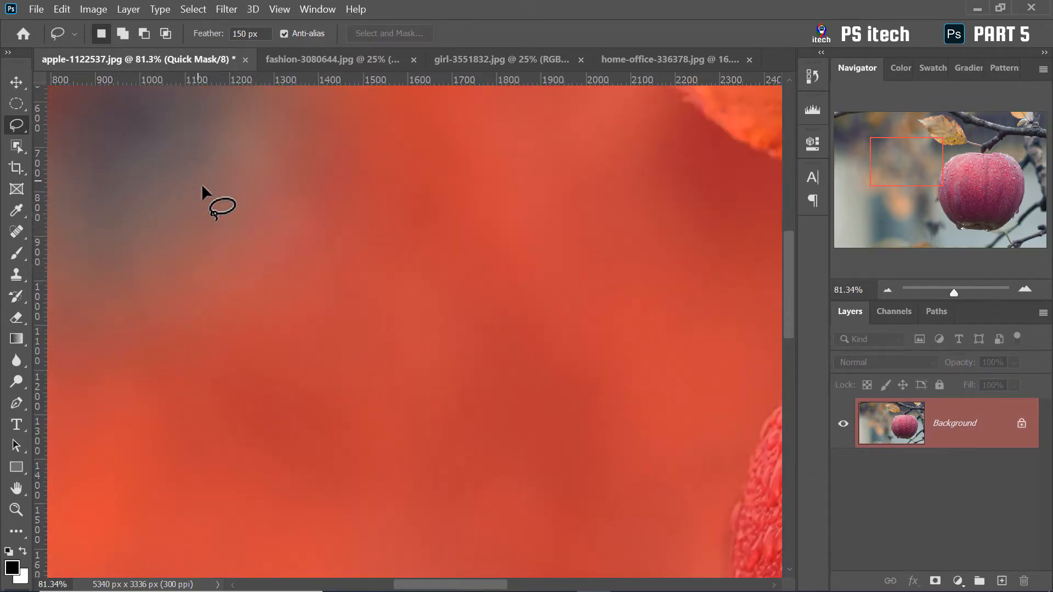
pyautogui.scroll(-2, 220, 218)
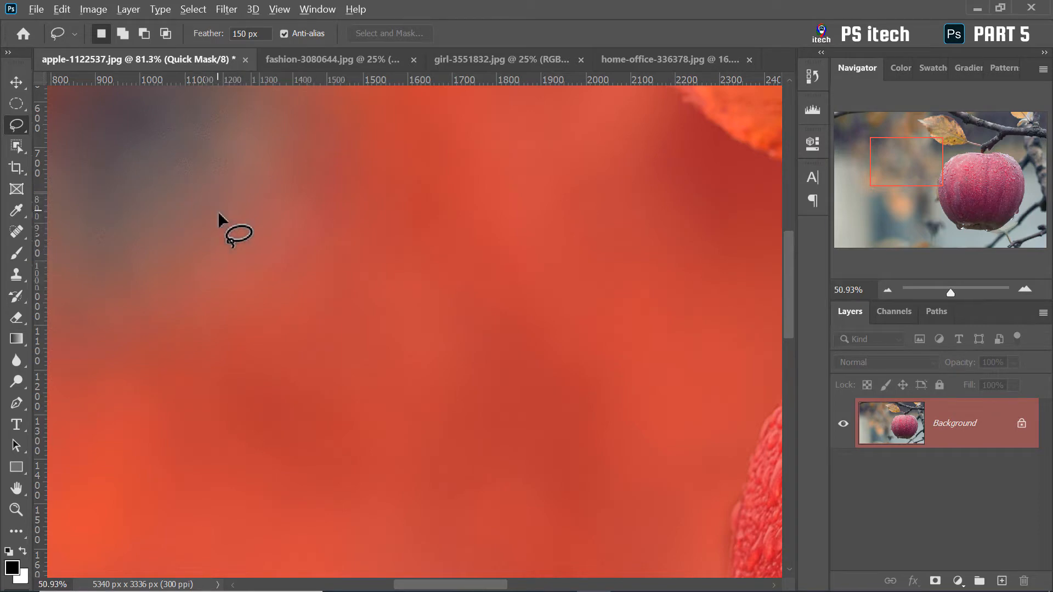
pyautogui.scroll(-4, 219, 218)
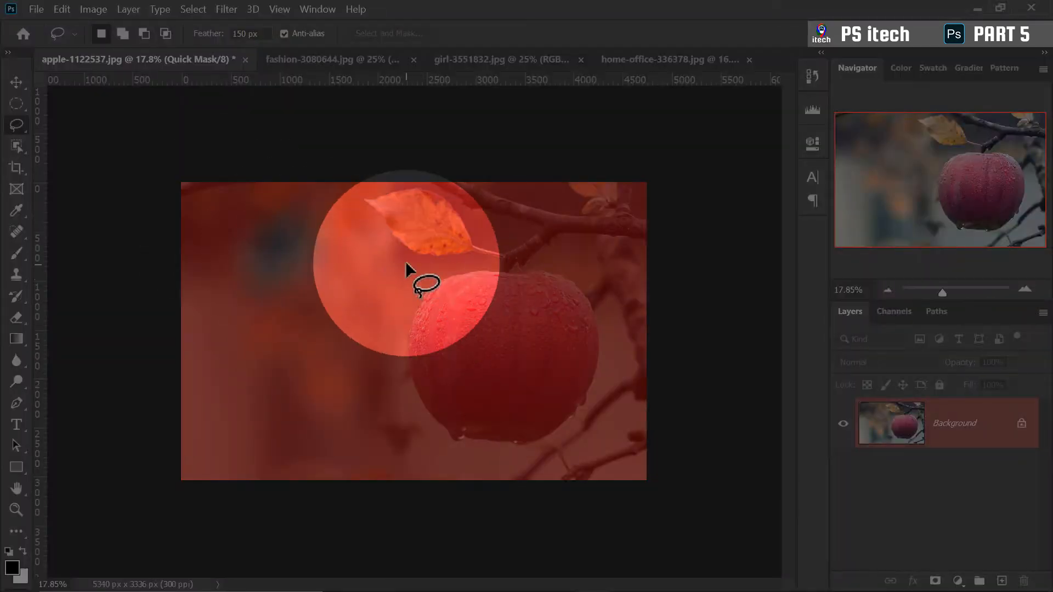
pyautogui.press('q')
# Copy the feathered selection to a new layer and hide the Background layer to inspect its soft edge
pyautogui.hotkey('ctrl', 'j')
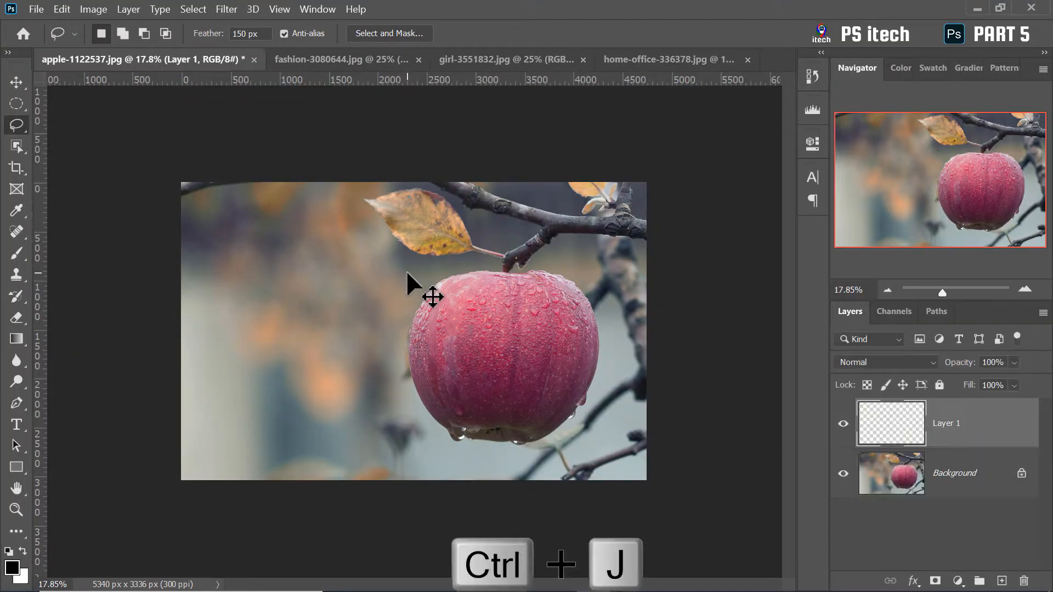
pyautogui.click(843, 473)
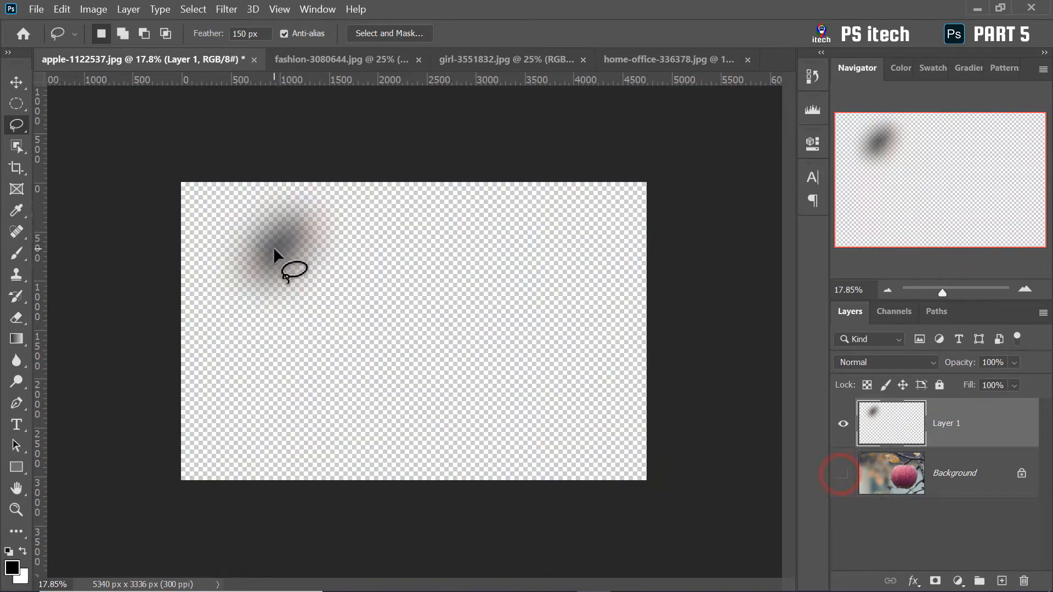
pyautogui.scroll(5, 269, 244)
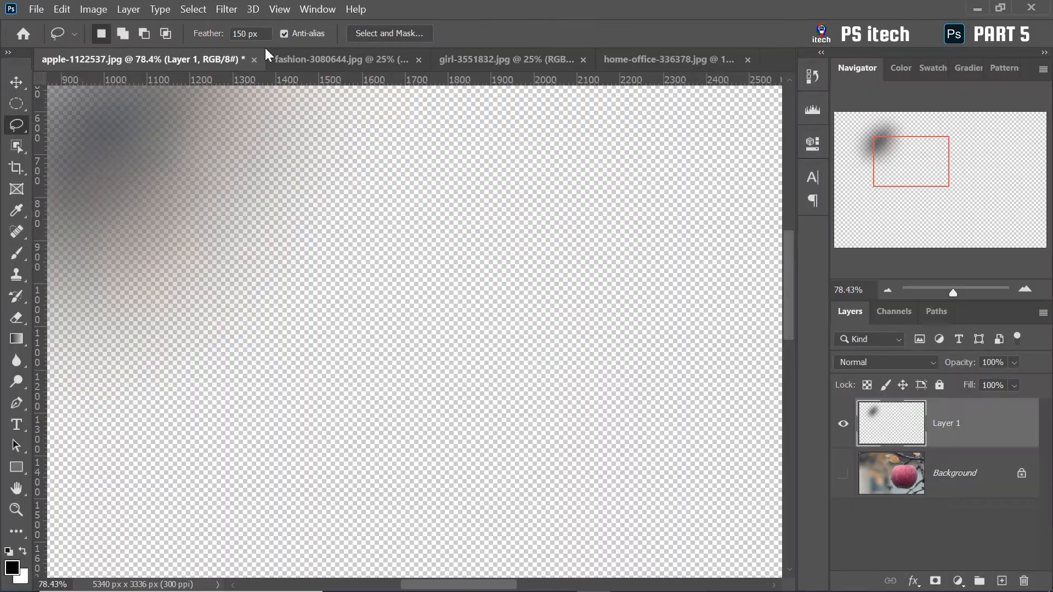
pyautogui.scroll(-6, 279, 104)
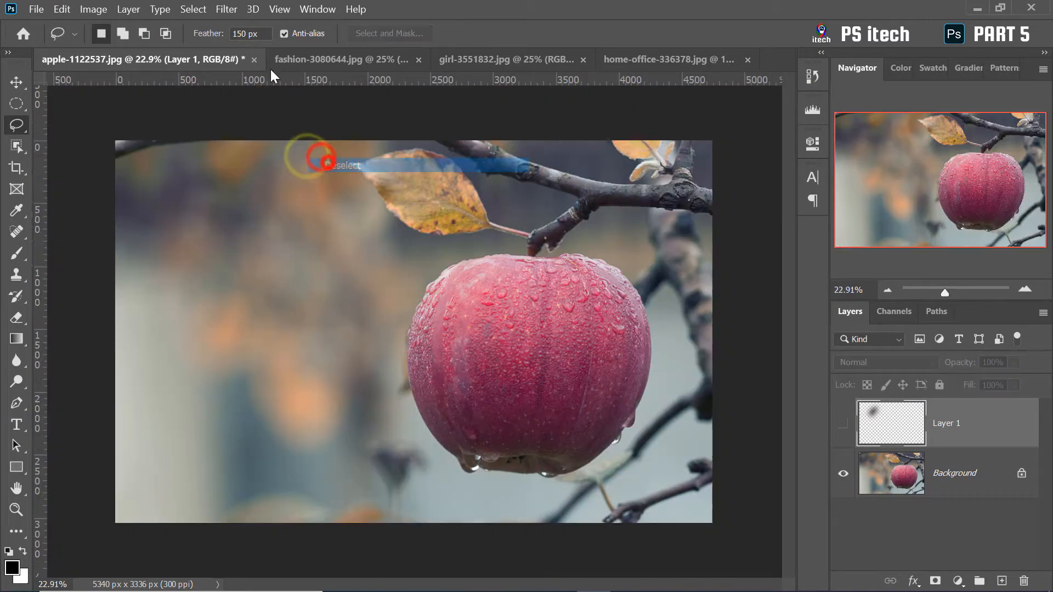
# Set the Lasso feather to 0 px and draw a freehand selection in the background just left of the apple
pyautogui.click(257, 33)
pyautogui.write('0')
pyautogui.moveTo(350, 224)
pyautogui.mouseDown()
pyautogui.moveTo(322, 228)
pyautogui.moveTo(330, 345)
pyautogui.moveTo(397, 261)
pyautogui.moveTo(312, 204)
pyautogui.mouseUp()
# Feather the existing selection with a radius of 56 pixels
pyautogui.rightClick(346, 242)
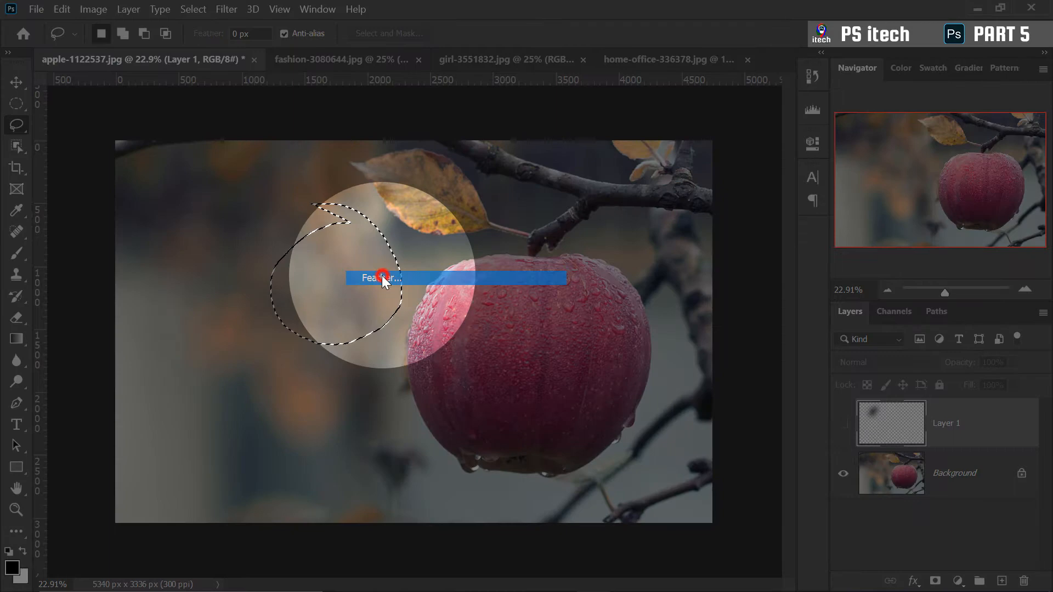
pyautogui.click(382, 277)
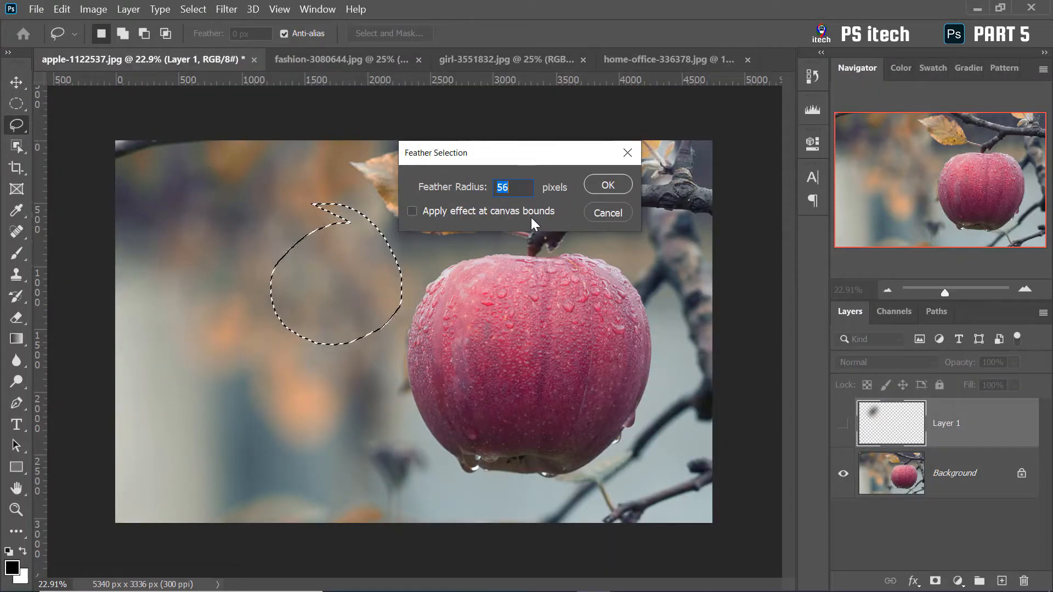
pyautogui.click(615, 186)
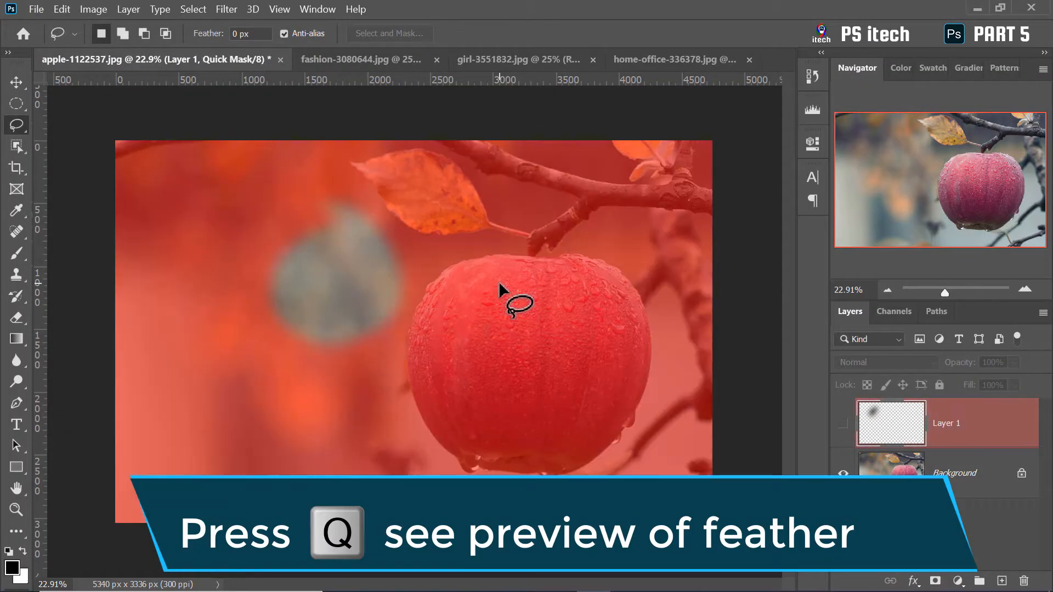
# Preview the feathered selection in Quick Mask mode, return to the normal view, and deselect it
pyautogui.press('q')
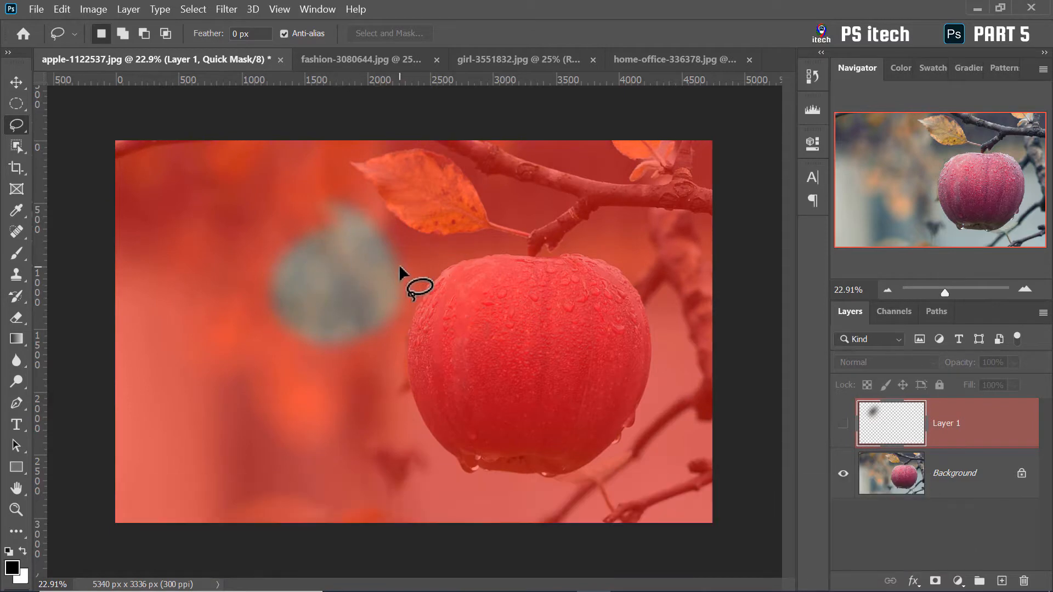
pyautogui.press('q')
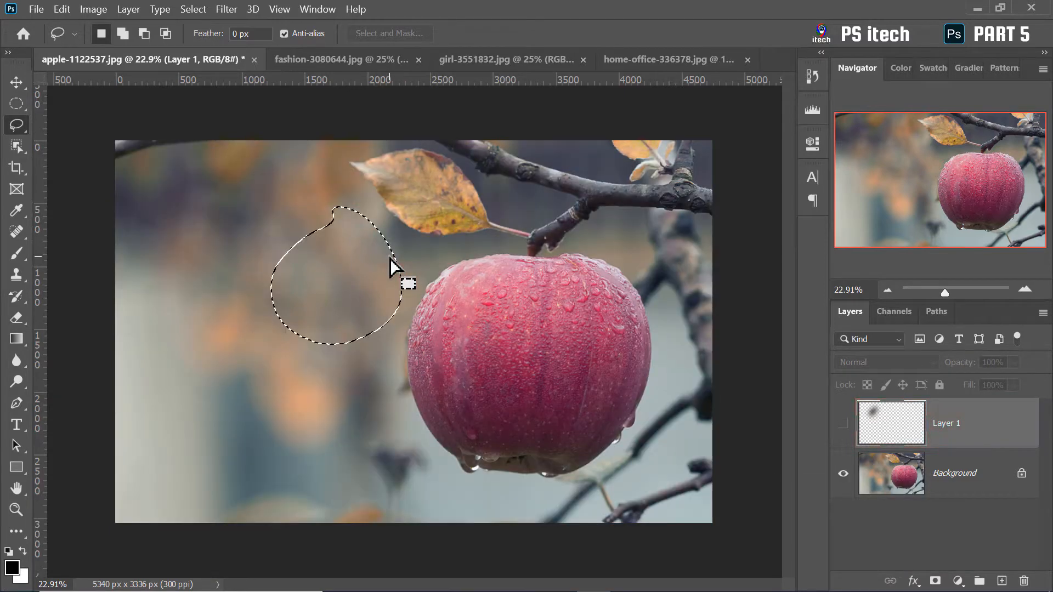
pyautogui.rightClick(377, 237)
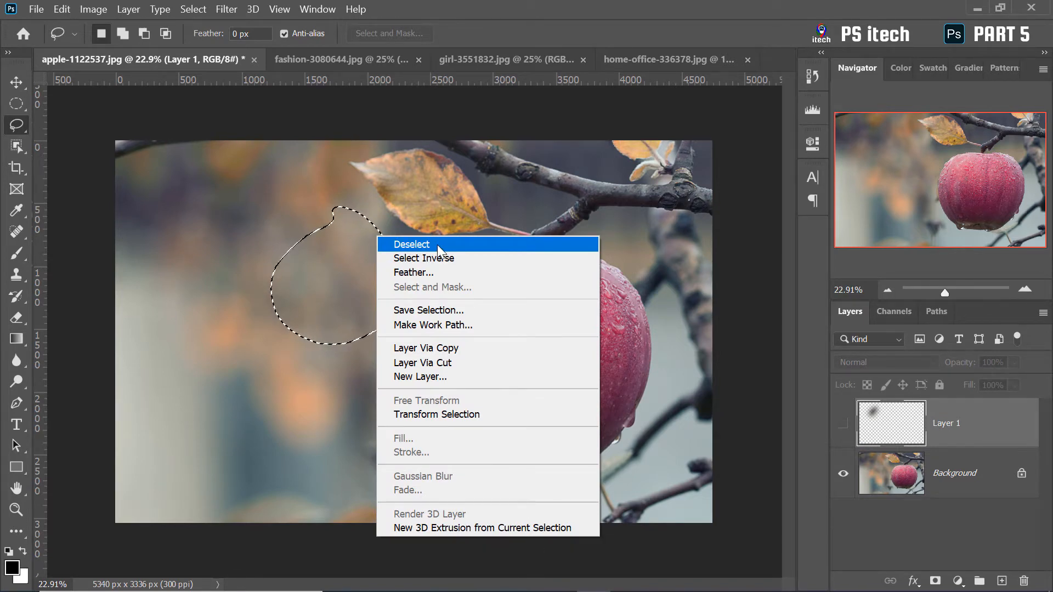
pyautogui.click(436, 244)
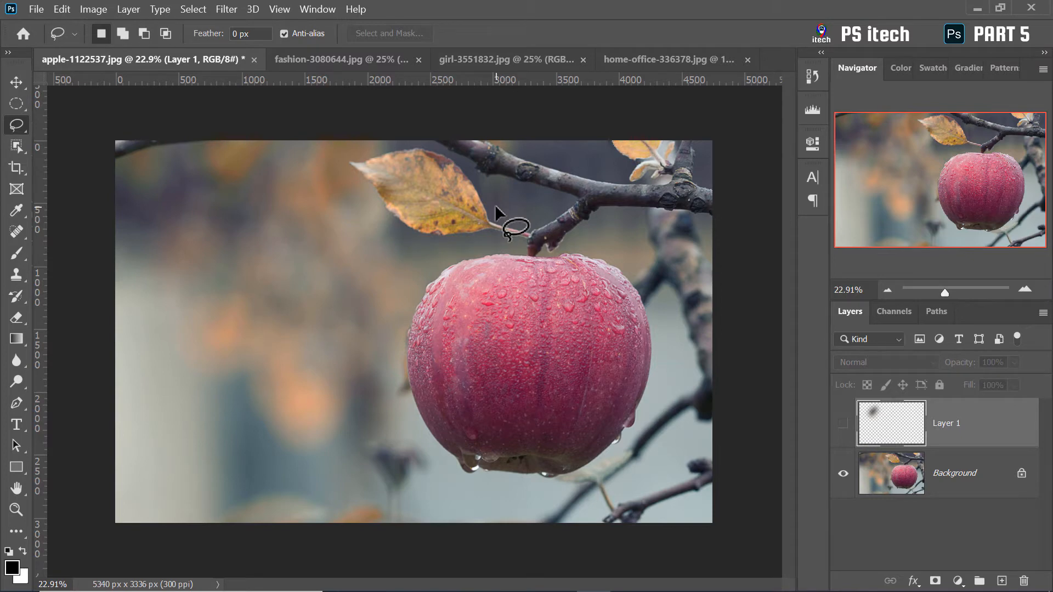
# Look through the other open photos of the woman, the girl with the horse and the home office, then return to the apple image
pyautogui.click(367, 64)
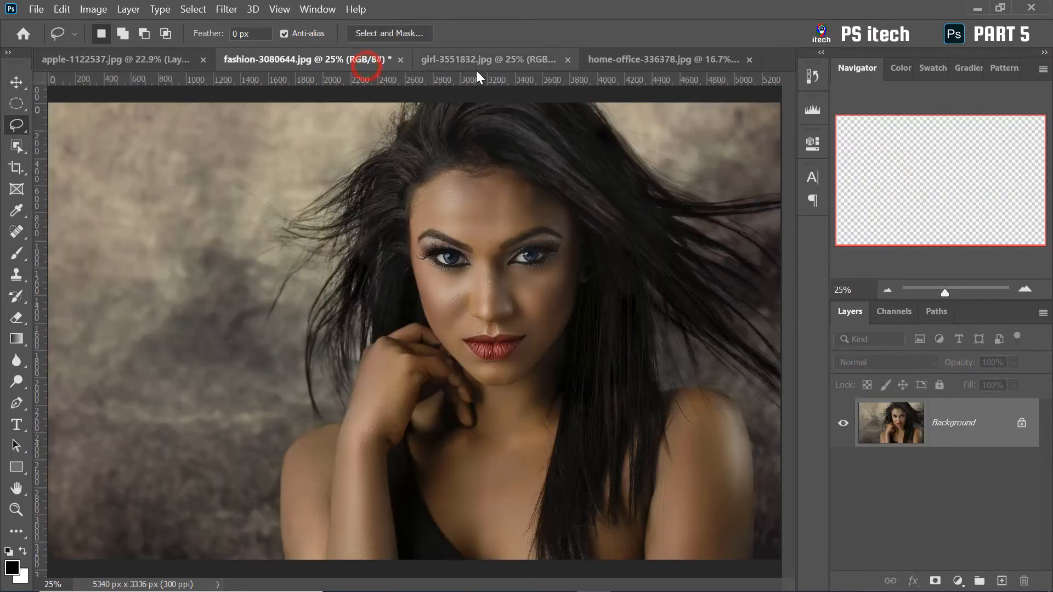
pyautogui.click(486, 66)
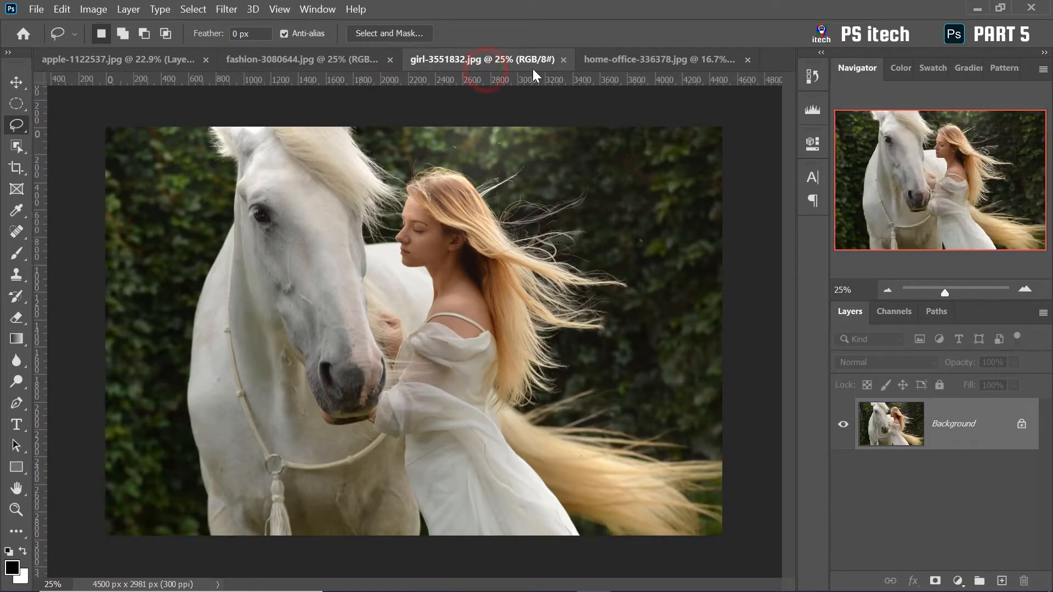
pyautogui.click(616, 63)
pyautogui.click(338, 64)
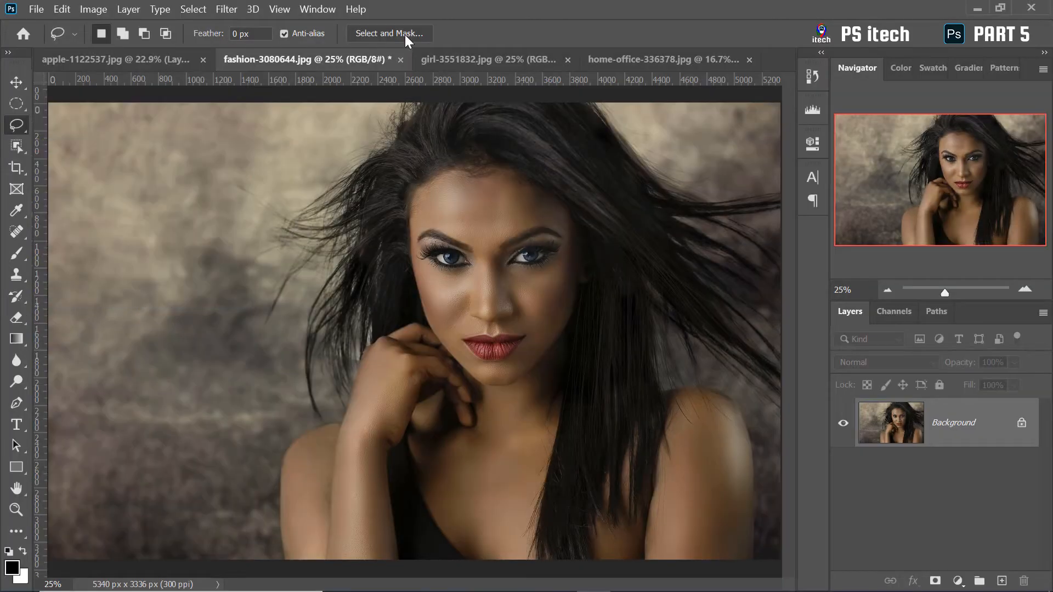
pyautogui.click(94, 59)
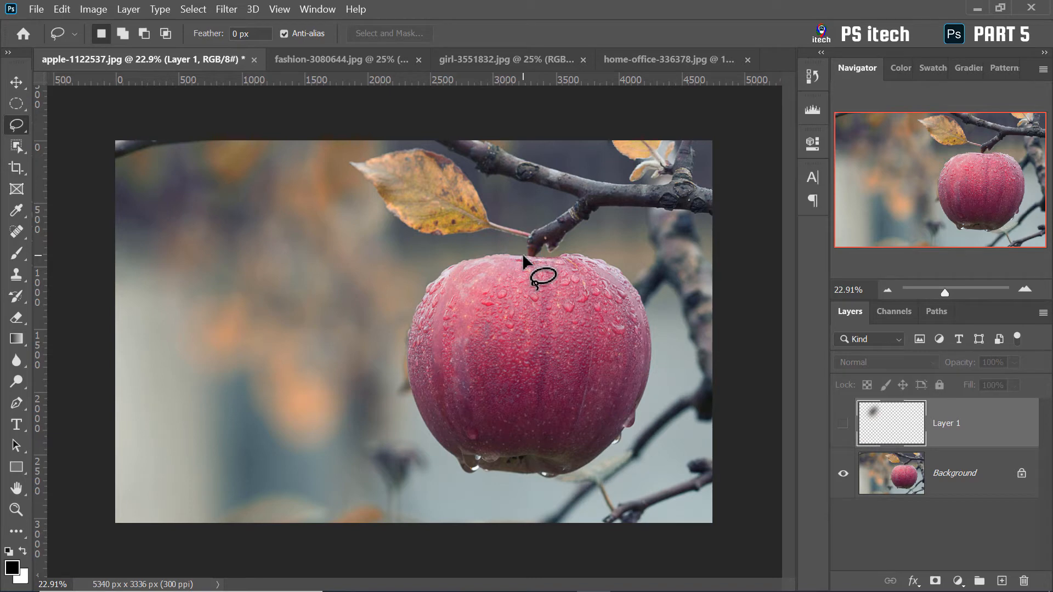
# Trace around the whole apple with a freehand Lasso selection and deselect it
pyautogui.moveTo(521, 256)
pyautogui.mouseDown()
pyautogui.moveTo(437, 271)
pyautogui.moveTo(412, 317)
pyautogui.moveTo(405, 363)
pyautogui.moveTo(434, 446)
pyautogui.moveTo(525, 483)
pyautogui.moveTo(572, 470)
pyautogui.moveTo(621, 434)
pyautogui.moveTo(658, 313)
pyautogui.mouseUp()
pyautogui.moveTo(526, 252); pyautogui.dragTo(525, 252)
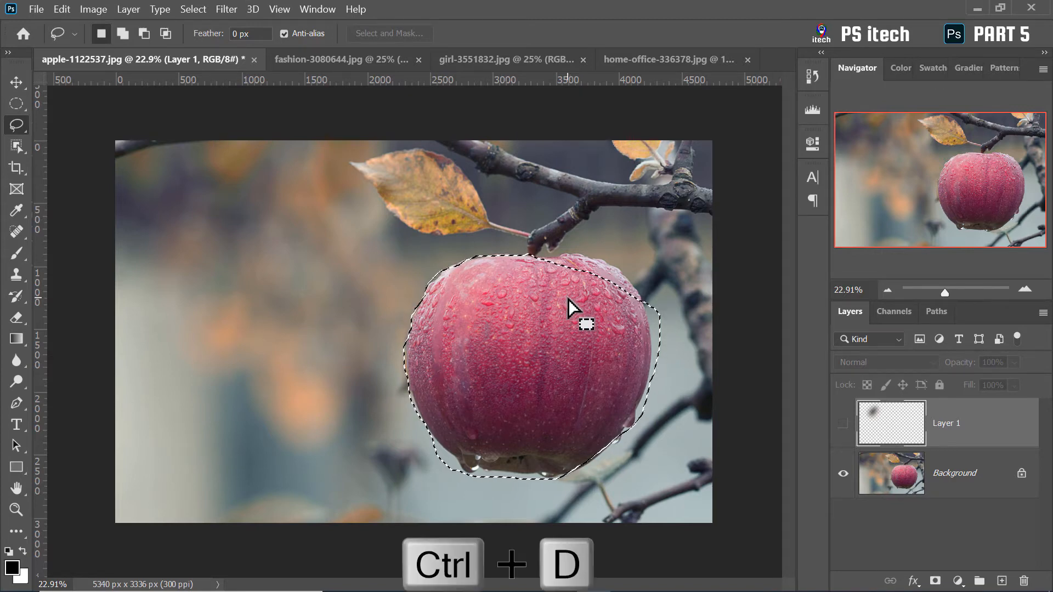
pyautogui.hotkey('ctrl', 'd')
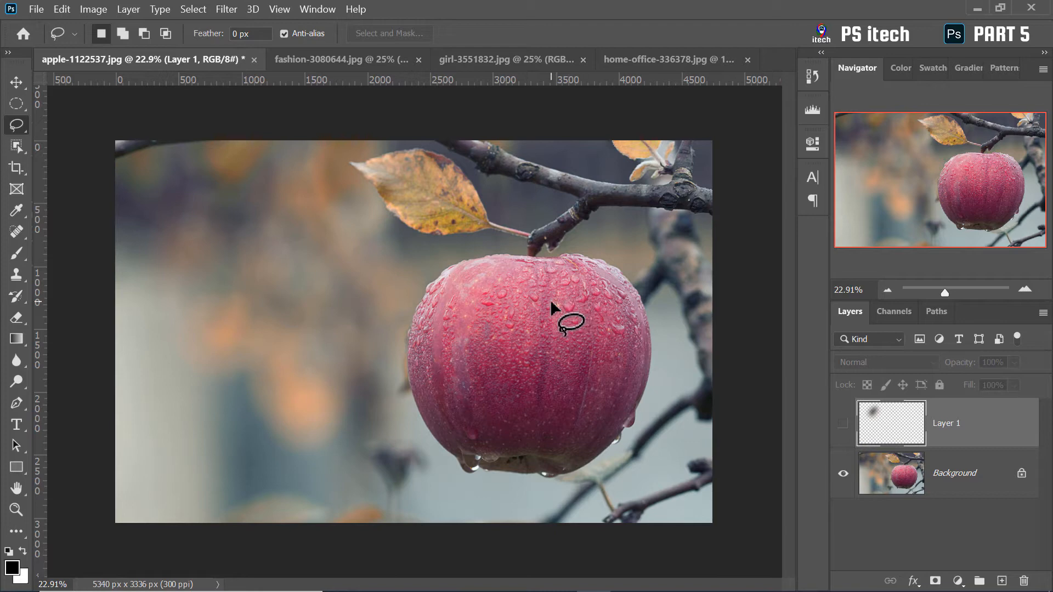
# Trace the whole apple at close zoom with one freehand Lasso selection, starting at its lower edge and following the outline around
pyautogui.hotkey('ctrl', '+')
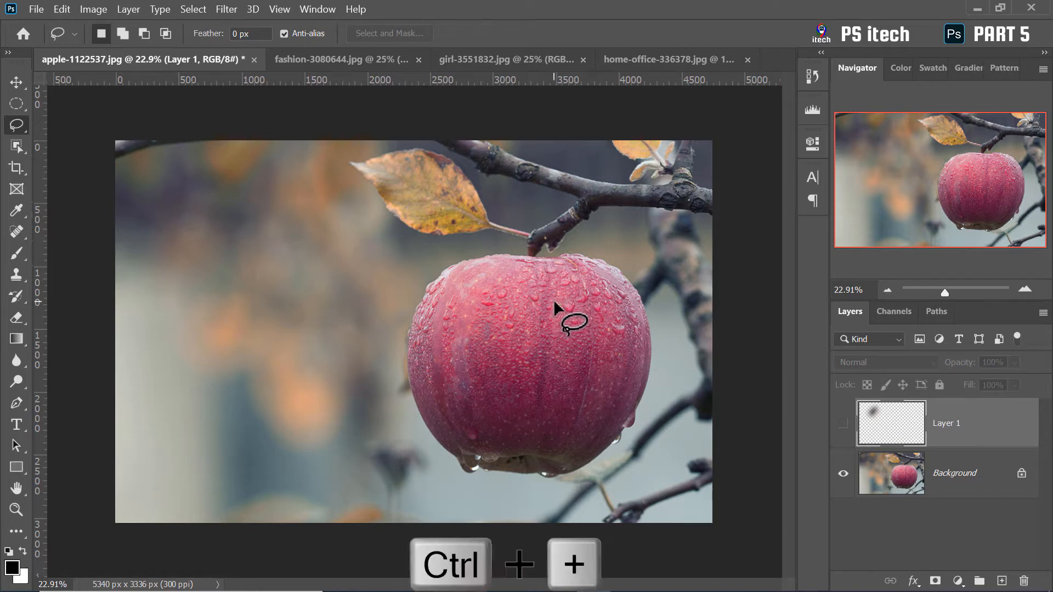
pyautogui.hotkey('ctrl', '+')
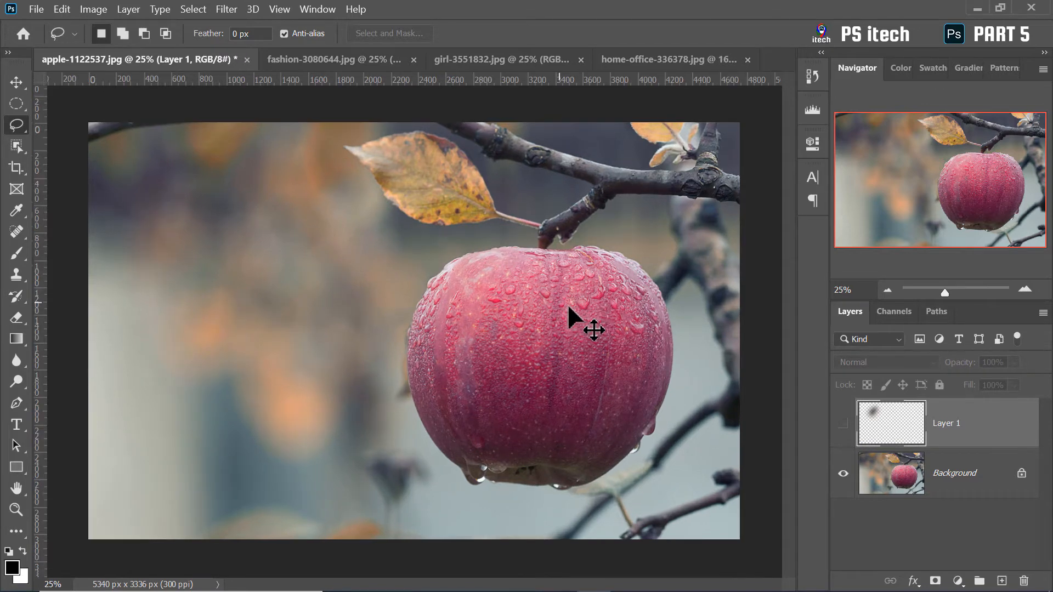
pyautogui.hotkey('ctrl', '+')
pyautogui.hotkey('ctrl', '+')
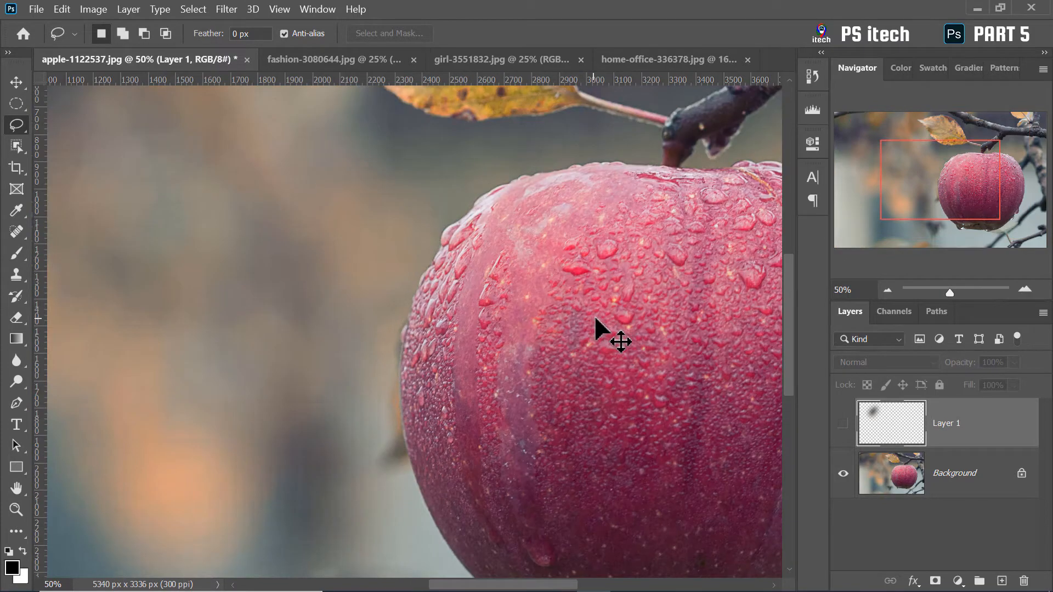
pyautogui.hotkey('ctrl', '+')
pyautogui.moveTo(962, 191); pyautogui.dragTo(947, 230)
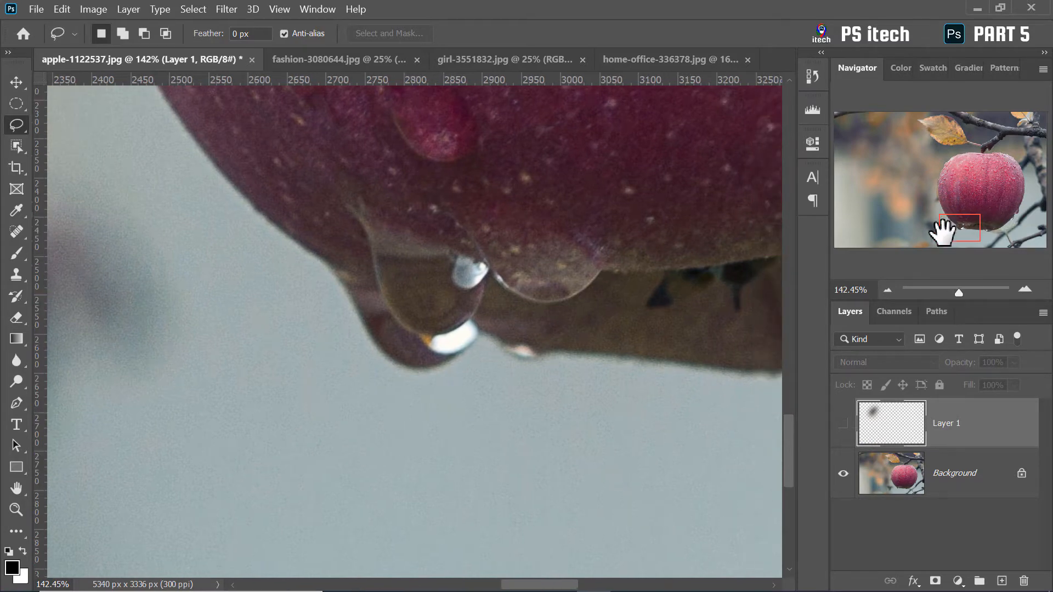
pyautogui.hotkey('ctrl', '-')
pyautogui.hotkey('ctrl', '-')
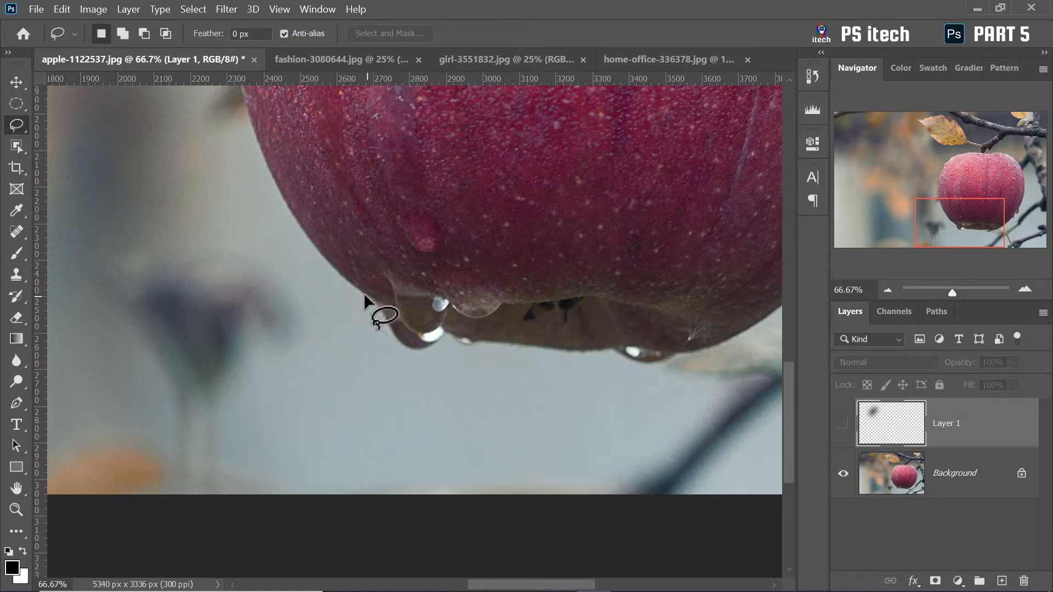
pyautogui.moveTo(365, 296)
pyautogui.mouseDown()
pyautogui.moveTo(334, 272)
pyautogui.moveTo(264, 159)
pyautogui.moveTo(347, 337)
pyautogui.mouseUp()
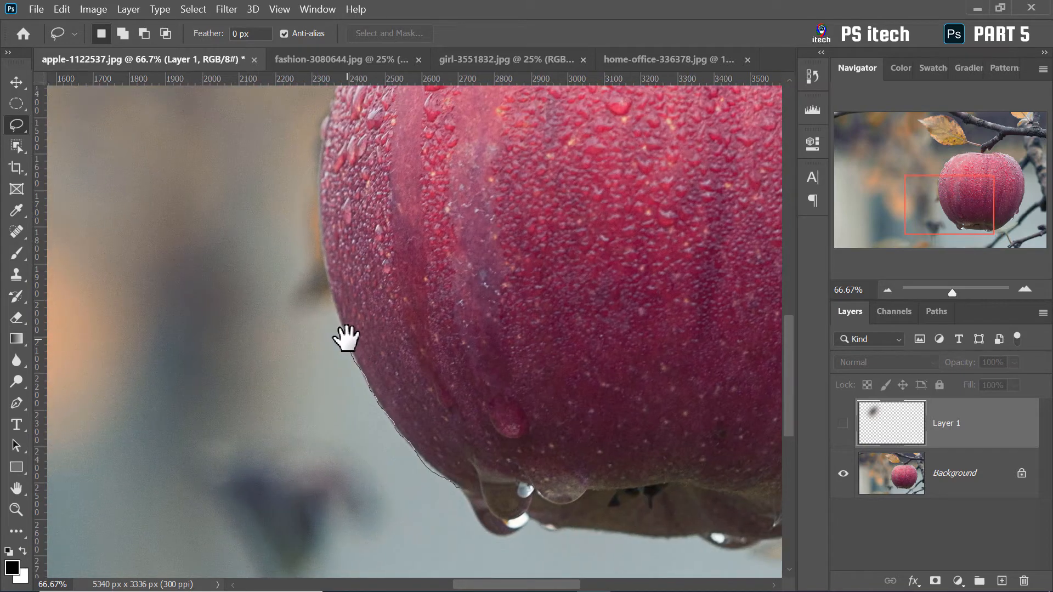
pyautogui.hotkey('ctrl', '+')
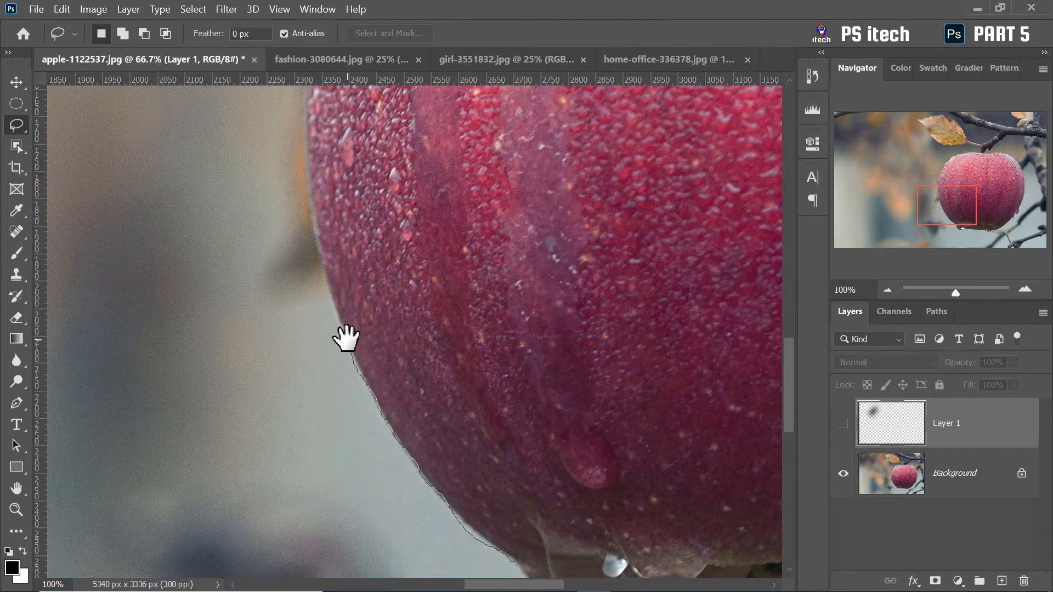
pyautogui.moveTo(347, 337); pyautogui.dragTo(305, 136)
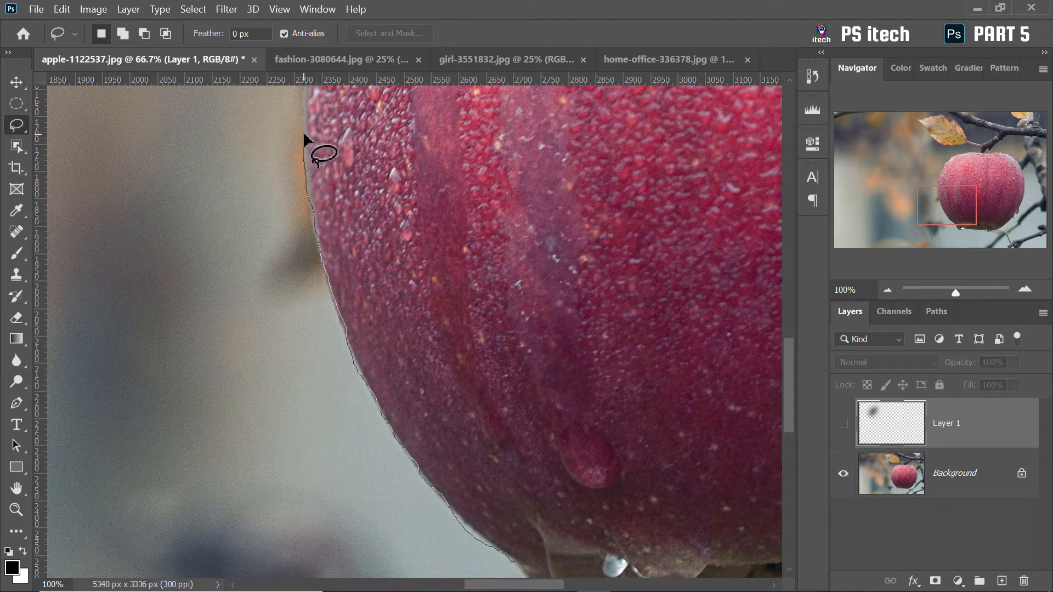
pyautogui.press('space')
pyautogui.moveTo(305, 140)
pyautogui.mouseDown()
pyautogui.moveTo(305, 344)
pyautogui.moveTo(306, 263)
pyautogui.moveTo(308, 331)
pyautogui.moveTo(378, 192)
pyautogui.moveTo(258, 329)
pyautogui.moveTo(175, 216)
pyautogui.moveTo(176, 228)
pyautogui.mouseUp()
pyautogui.press('space')
pyautogui.press('space')
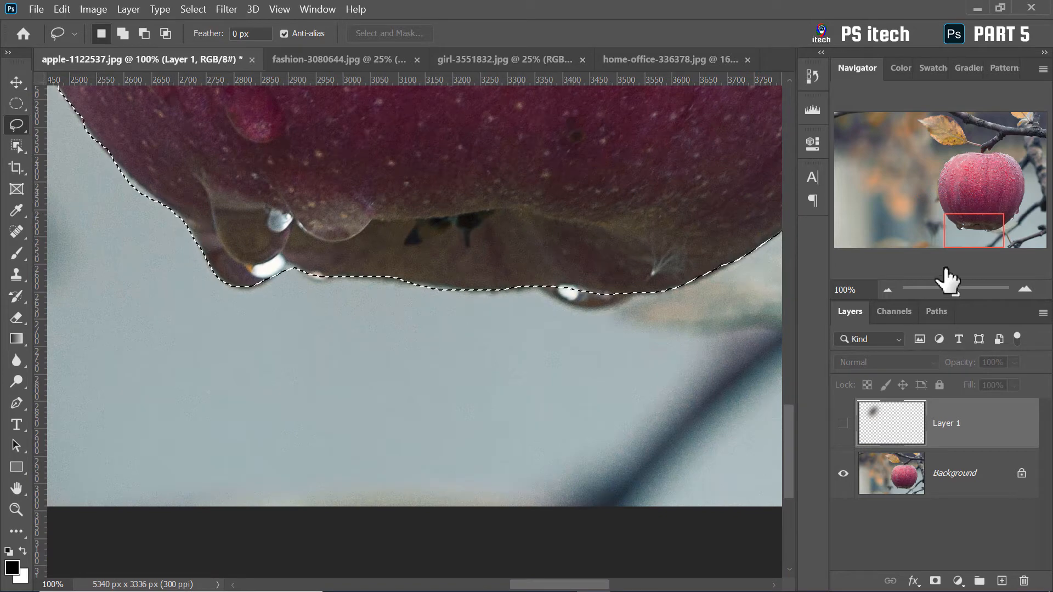
# Inspect the apple selection's edge up close, preview it in Quick Mask mode, and return to the normal full-image view
pyautogui.click(887, 289)
pyautogui.click(884, 288)
pyautogui.click(884, 288)
pyautogui.click(886, 286)
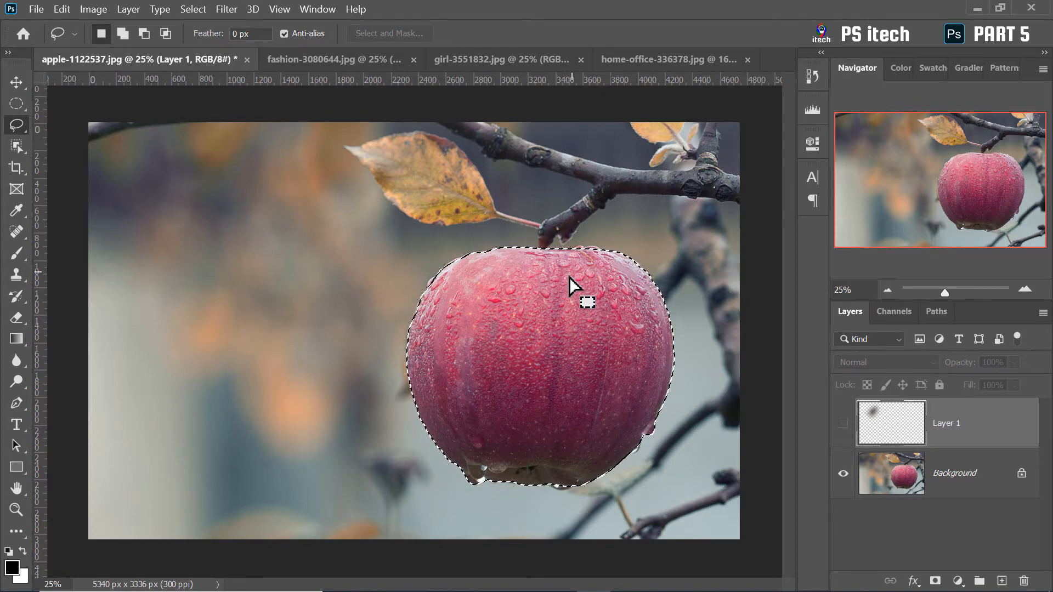
pyautogui.scroll(2, 455, 285)
pyautogui.scroll(4, 429, 282)
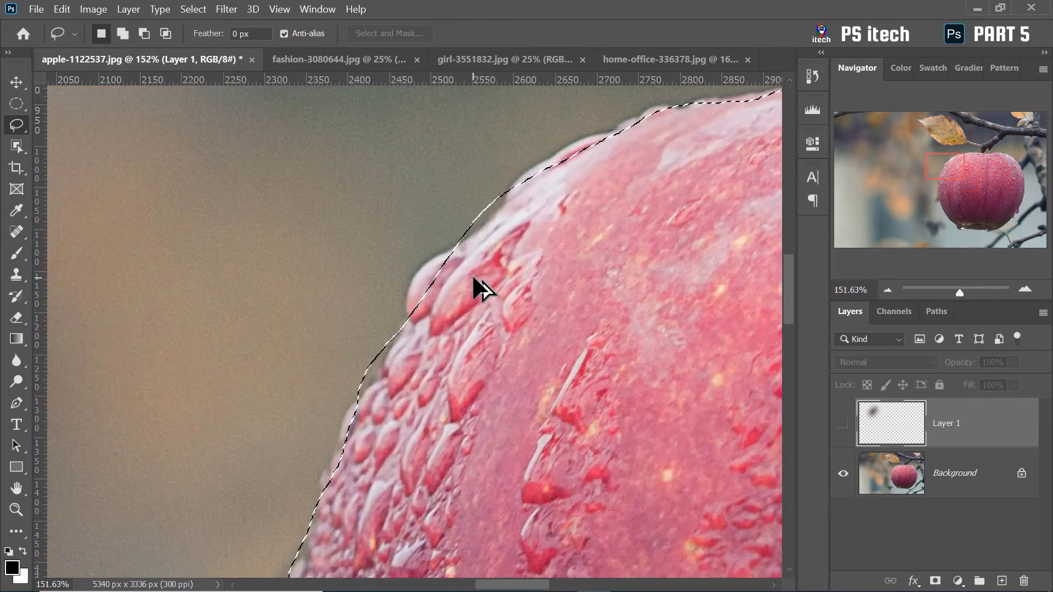
pyautogui.press('q')
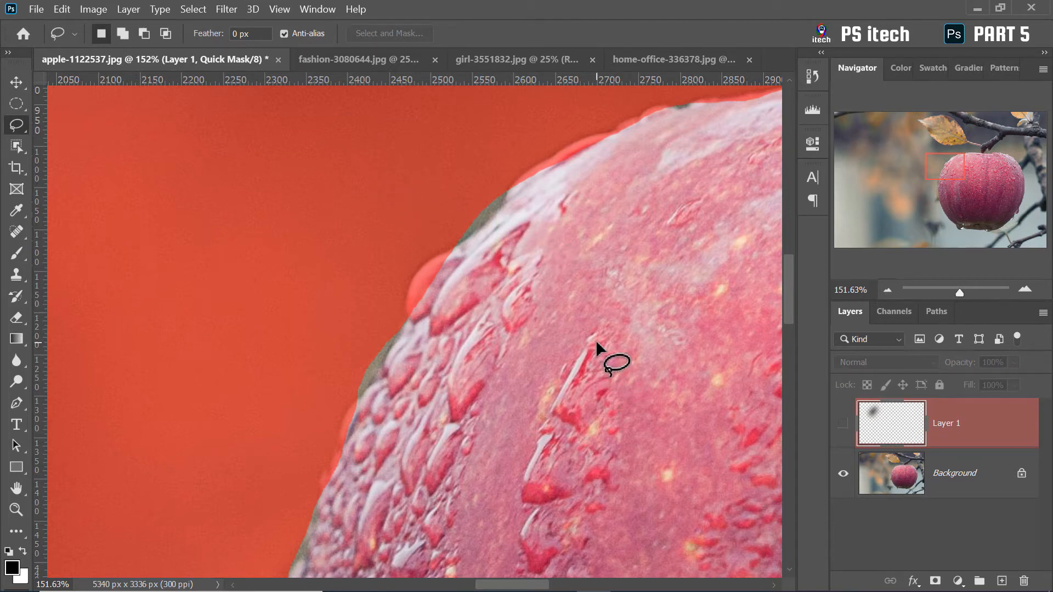
pyautogui.scroll(-5, 597, 344)
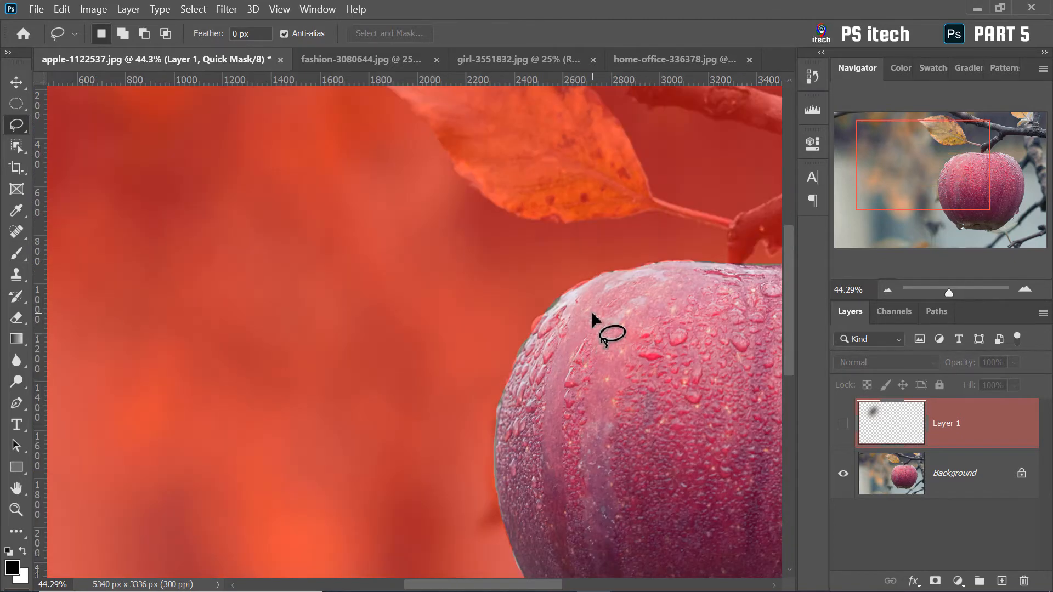
pyautogui.press('q')
pyautogui.click(887, 291)
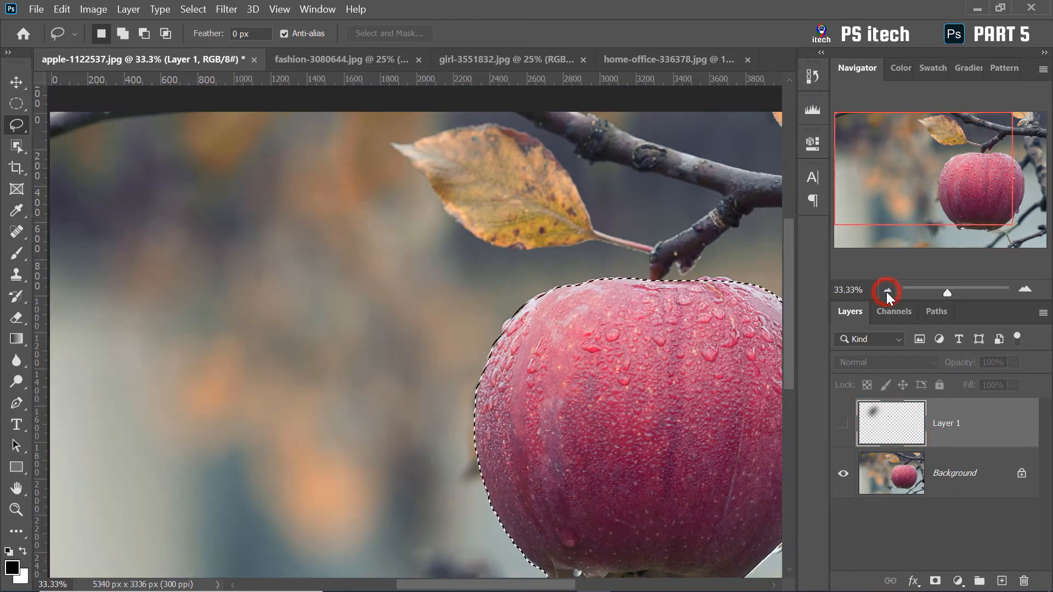
pyautogui.click(887, 291)
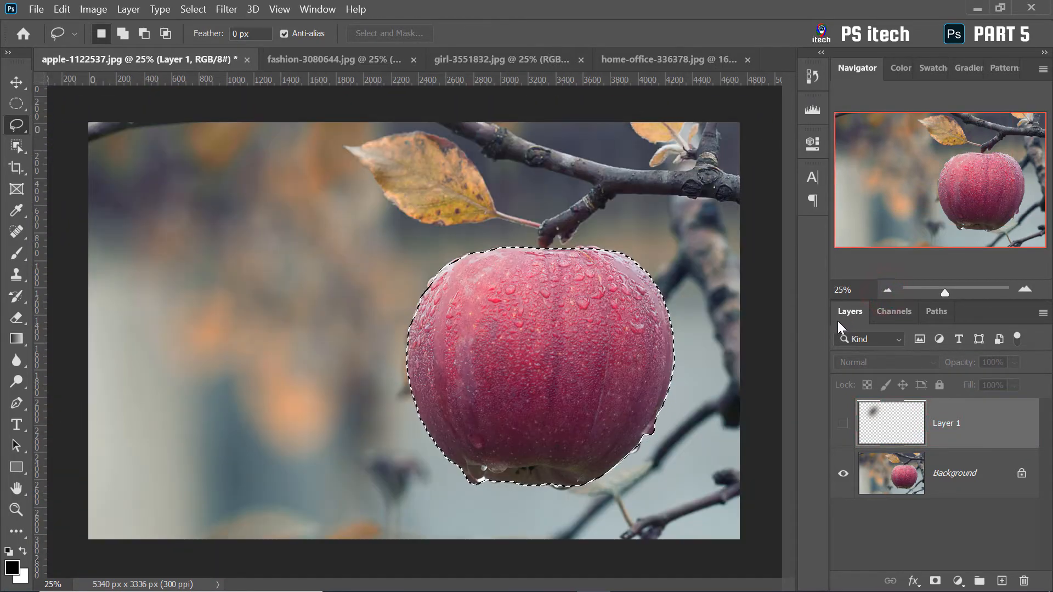
# Copy the selected apple from the Background layer and add a new empty layer above it
pyautogui.click(957, 470)
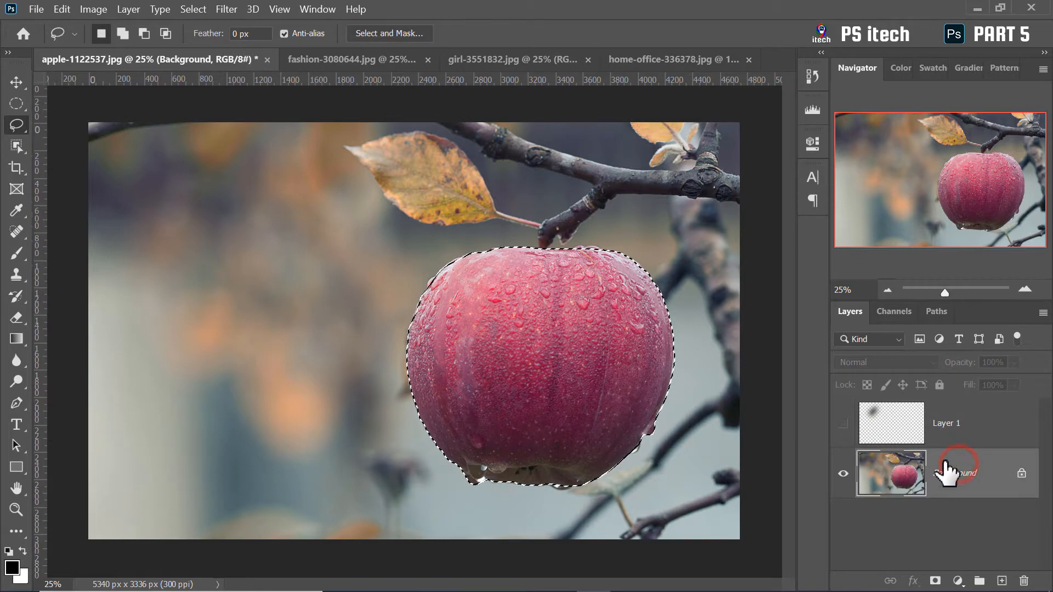
pyautogui.hotkey('ctrl', 'c')
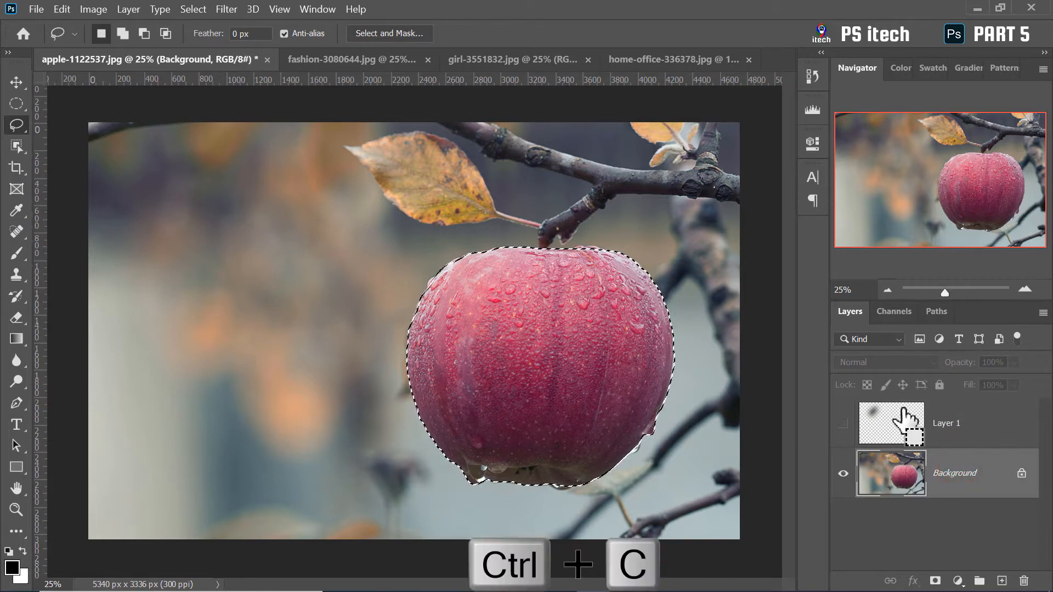
pyautogui.click(1001, 581)
# Deselect the apple and paste three copies of it into the image
pyautogui.hotkey('ctrl', 'd')
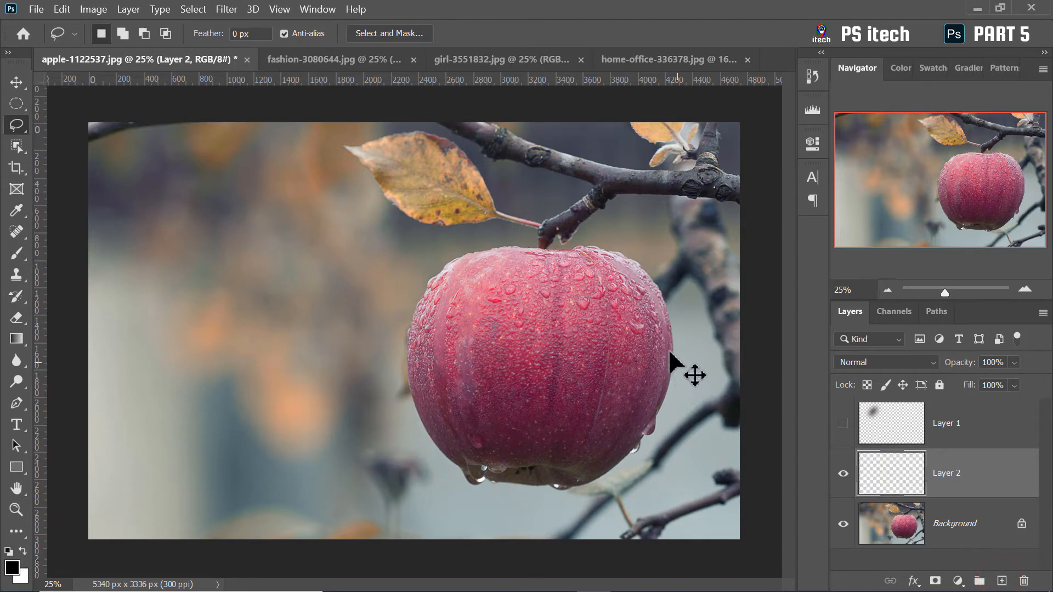
pyautogui.hotkey('ctrl', 'v')
pyautogui.hotkey('ctrl', 'v')
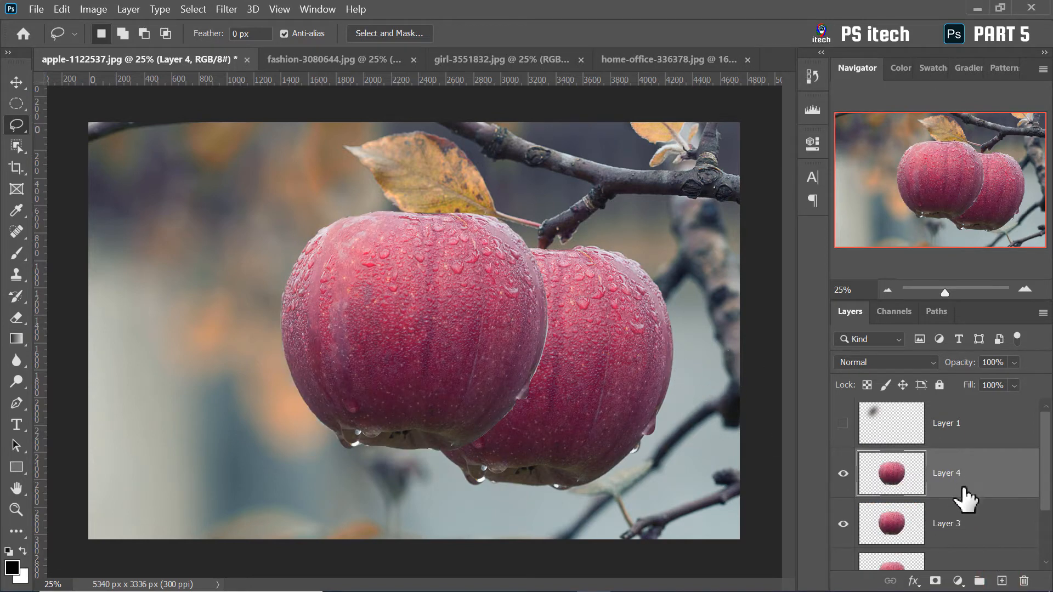
# Try pasting the copied apple into the fashion photo and the girl-with-horse photo, undoing each paste
pyautogui.click(332, 54)
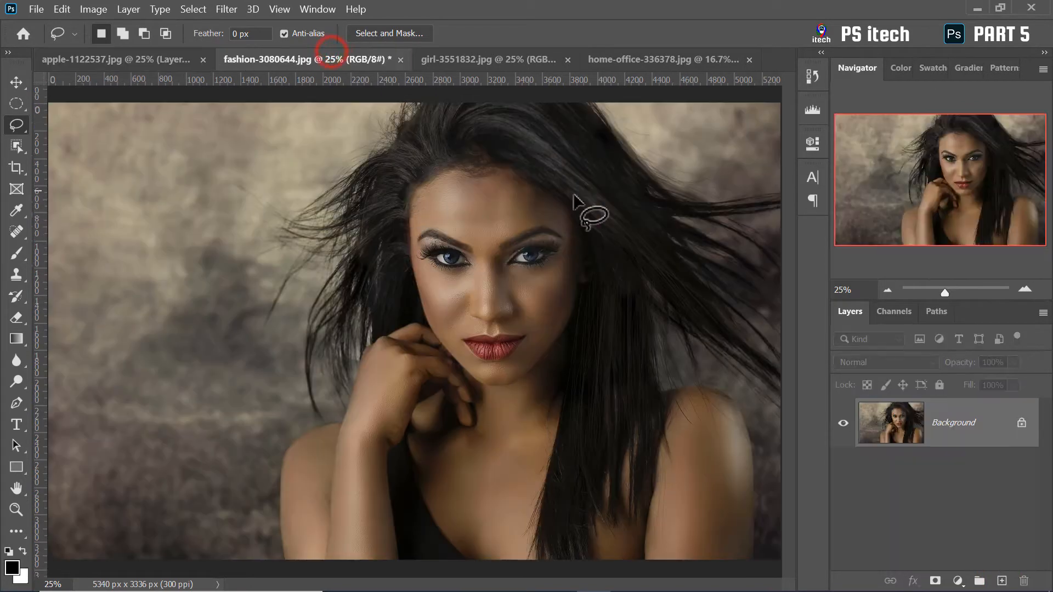
pyautogui.hotkey('ctrl', 'v')
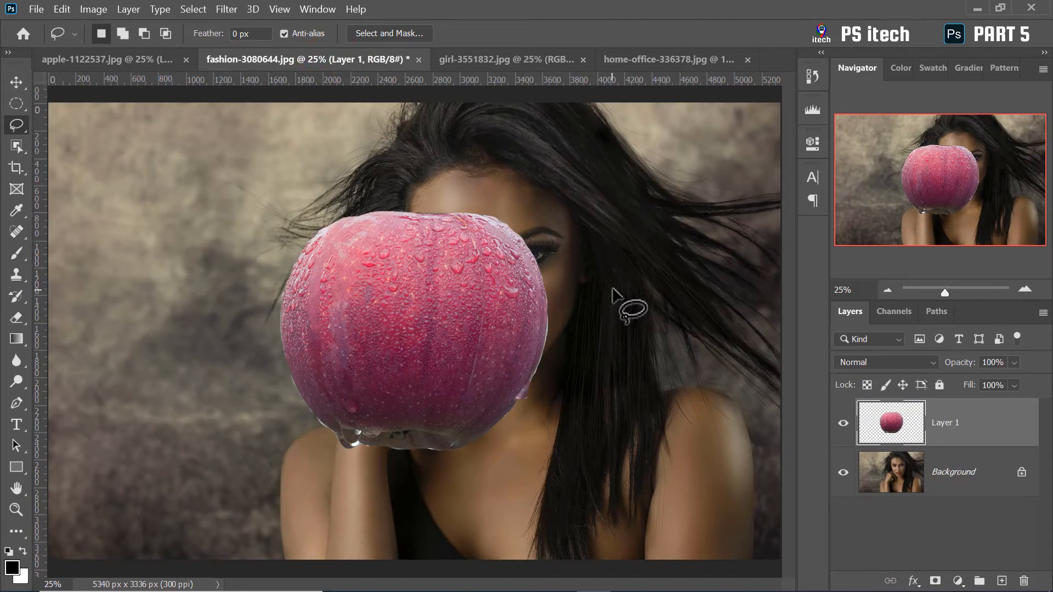
pyautogui.hotkey('ctrl', 'z')
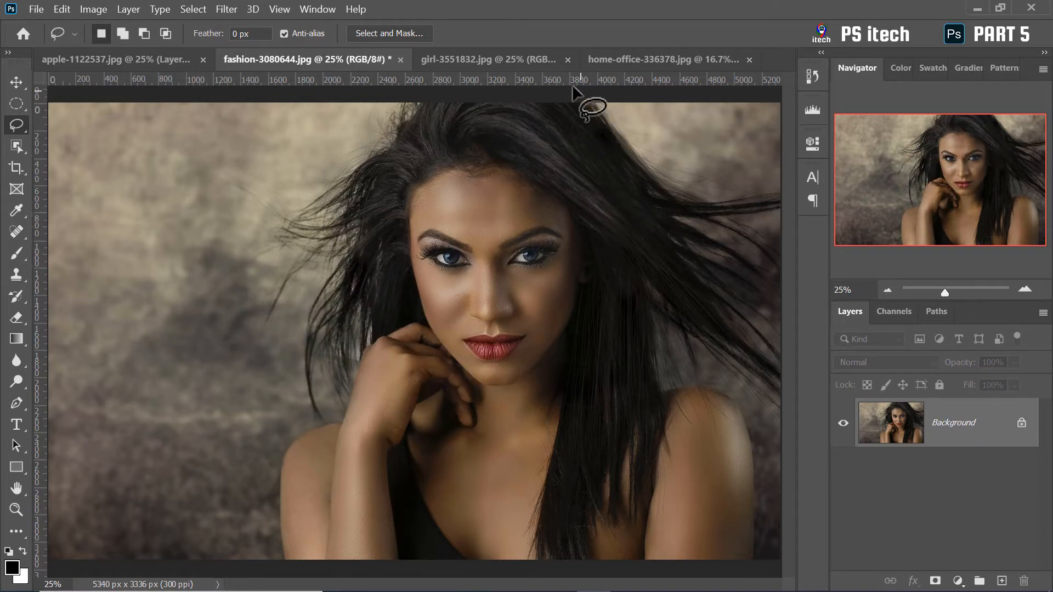
pyautogui.click(524, 61)
pyautogui.hotkey('ctrl', 'v')
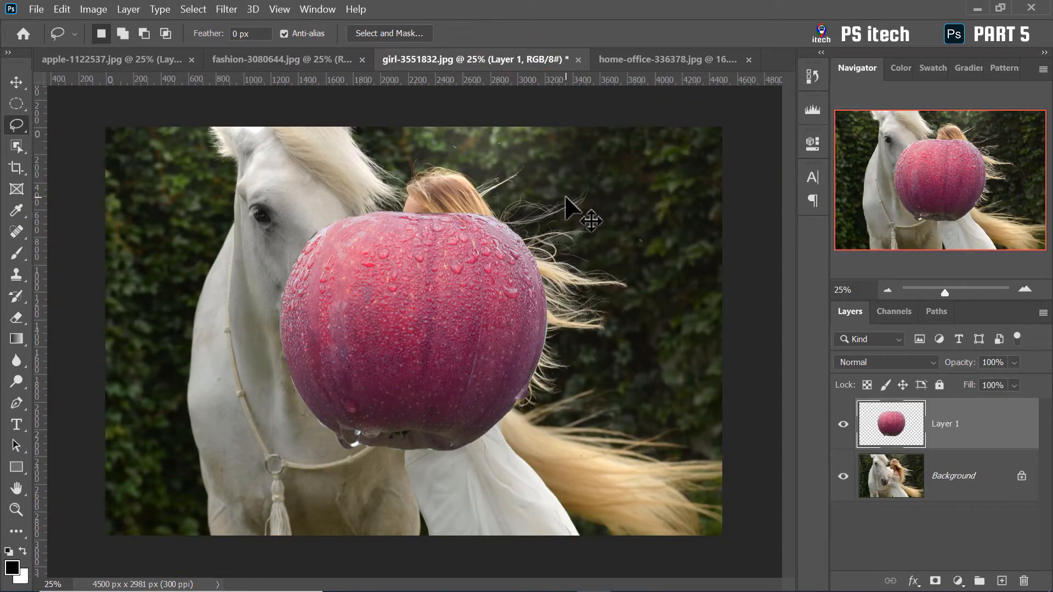
pyautogui.hotkey('ctrl', 'z')
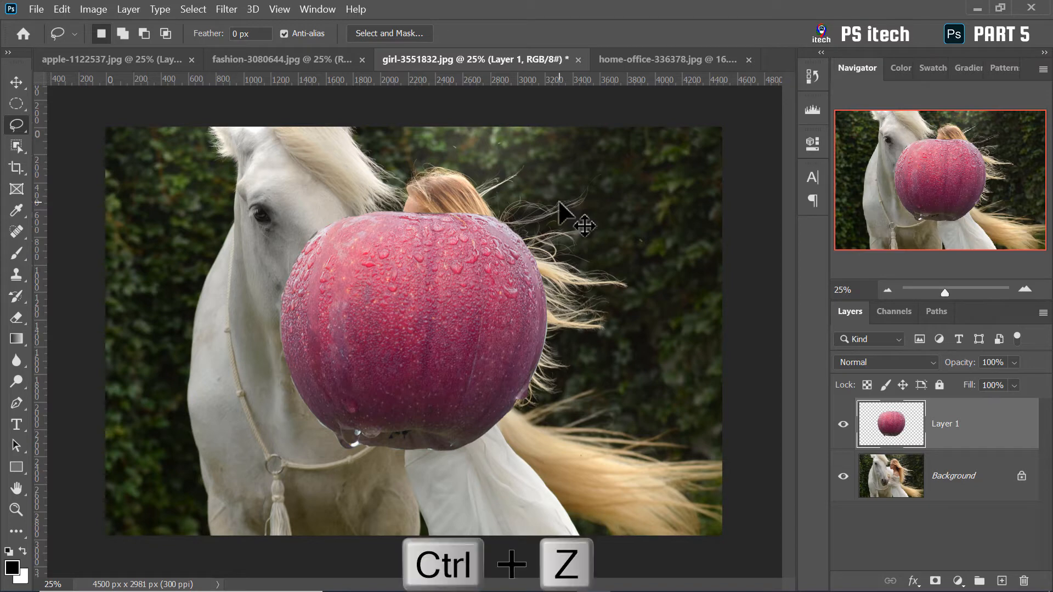
# Return to the apple image and undo the pasted apples and the deselection
pyautogui.click(125, 55)
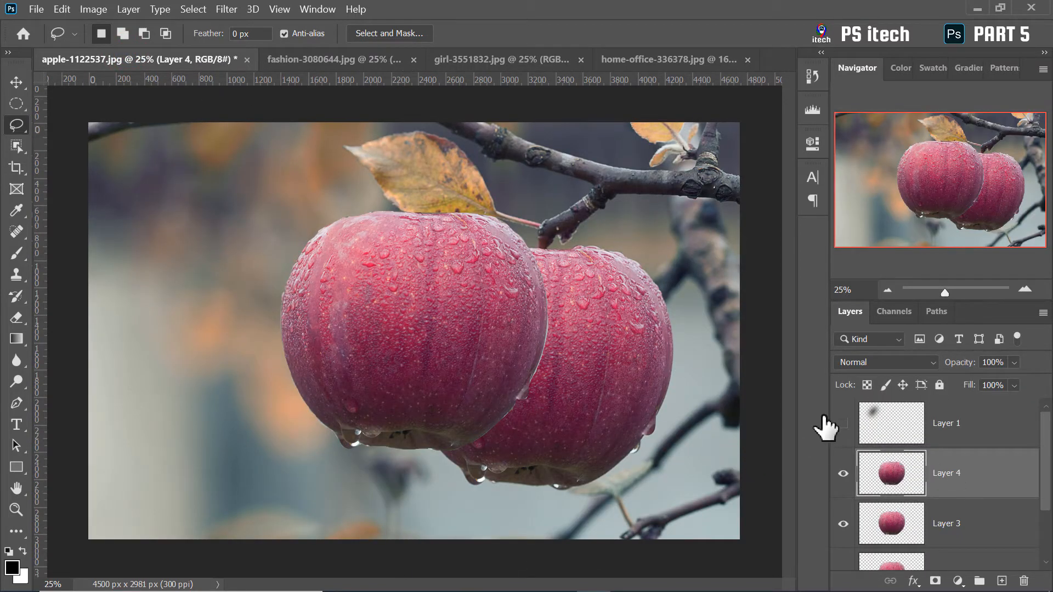
pyautogui.hotkey('ctrl', 'z')
pyautogui.hotkey('ctrl', 'z')
pyautogui.hotkey('ctrl', 'z')
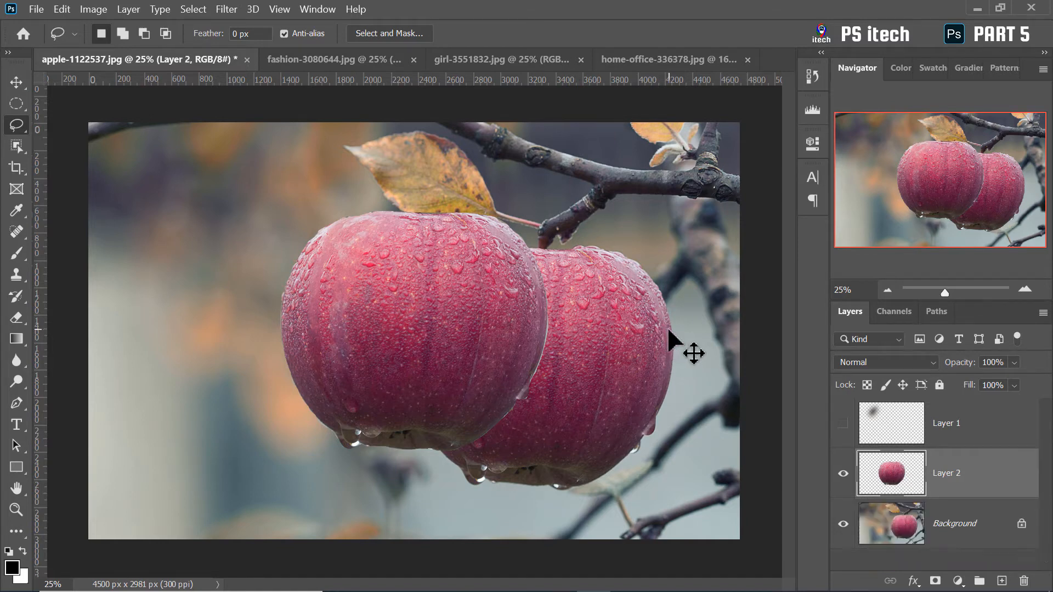
pyautogui.hotkey('ctrl', 'z')
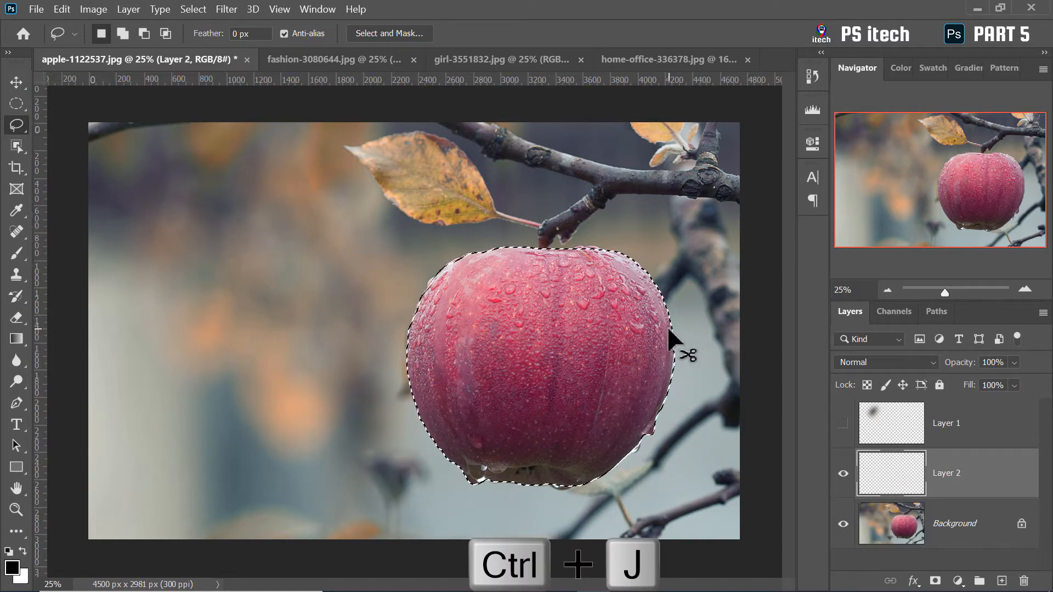
# Duplicate the selected apple from the Background onto its own new layer and delete that layer
pyautogui.click(955, 525)
pyautogui.hotkey('ctrl', 'j')
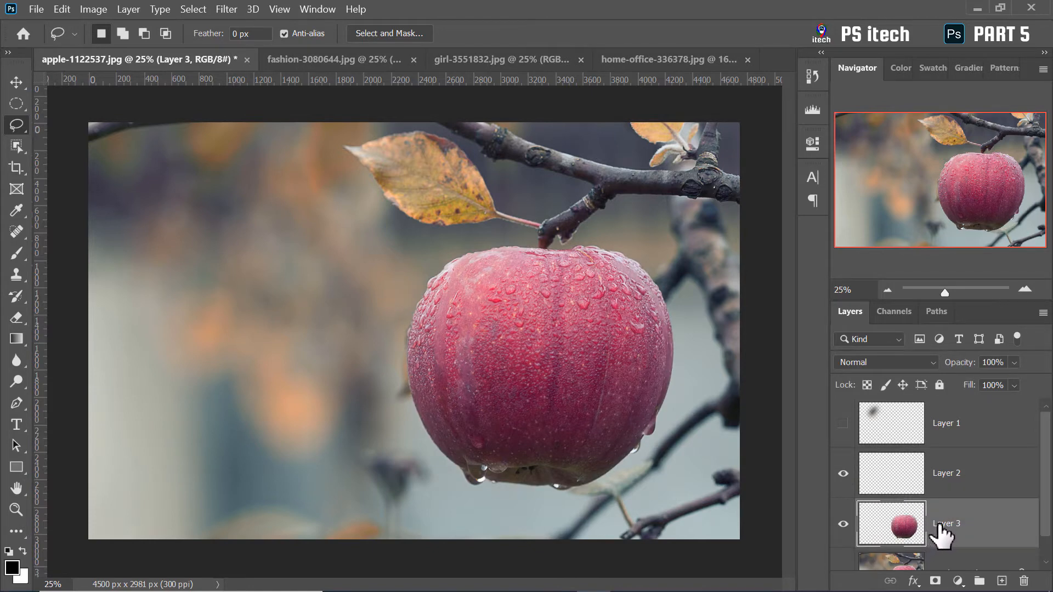
pyautogui.press('Delete')
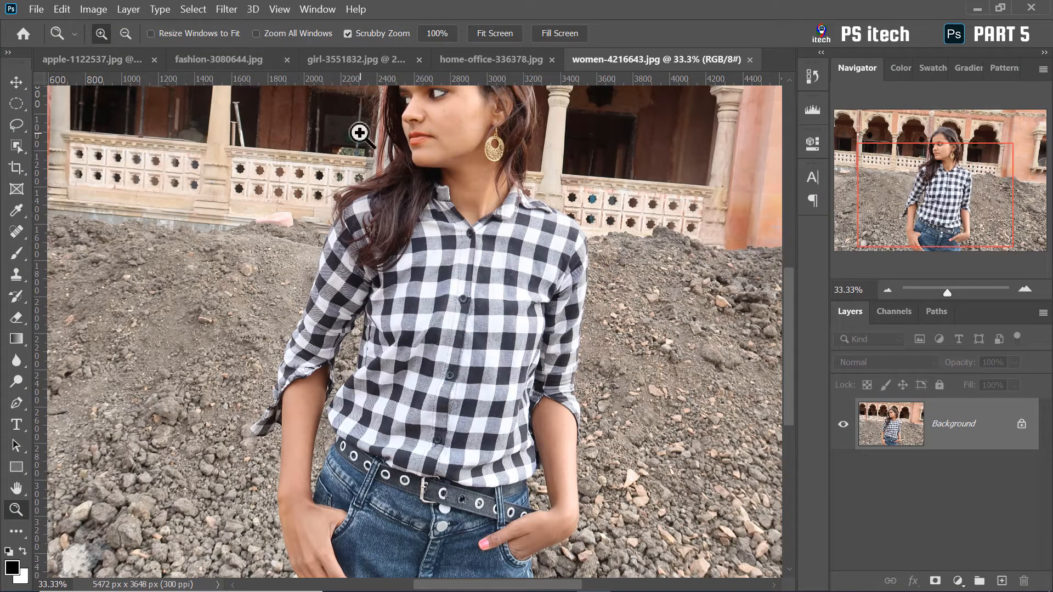
# Trace the woman's full outline with the Lasso tool at 0 px feather, following her arms, sleeves, hair and jeans
pyautogui.moveTo(910, 161); pyautogui.dragTo(912, 122)
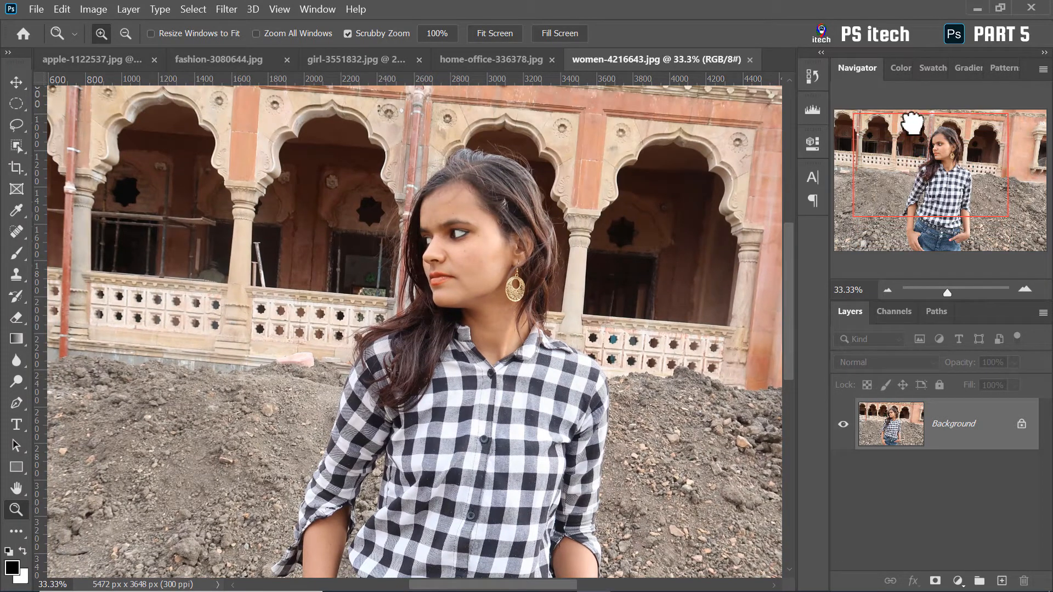
pyautogui.moveTo(912, 123); pyautogui.dragTo(912, 124)
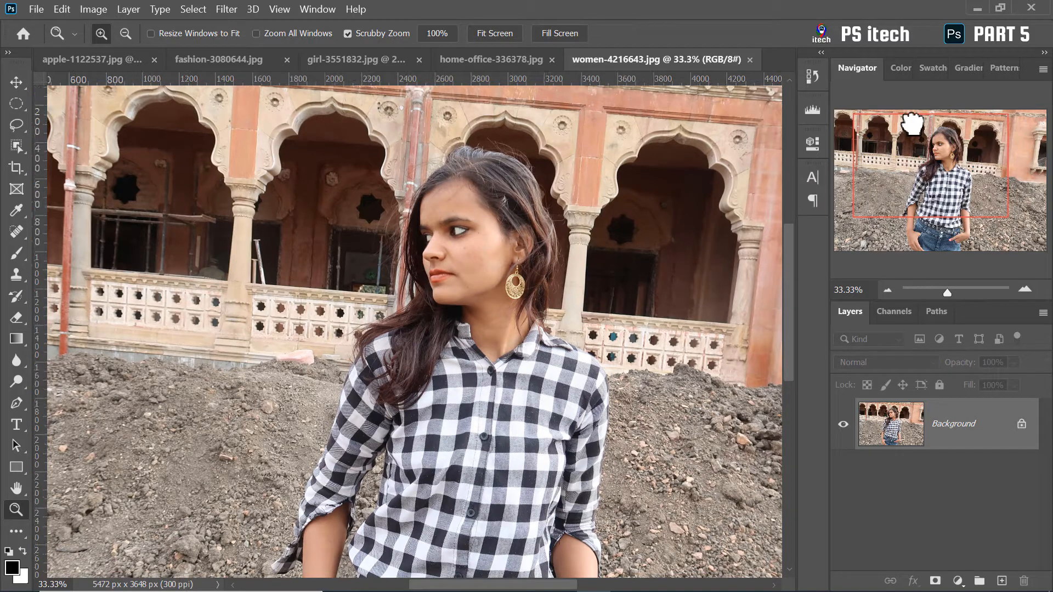
pyautogui.click(345, 503)
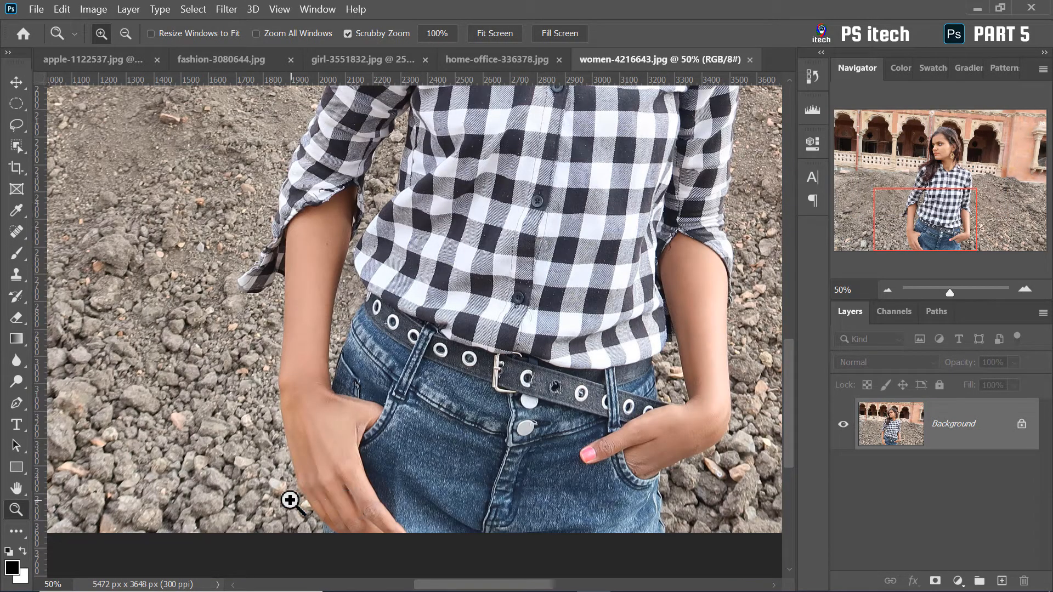
pyautogui.click(344, 526)
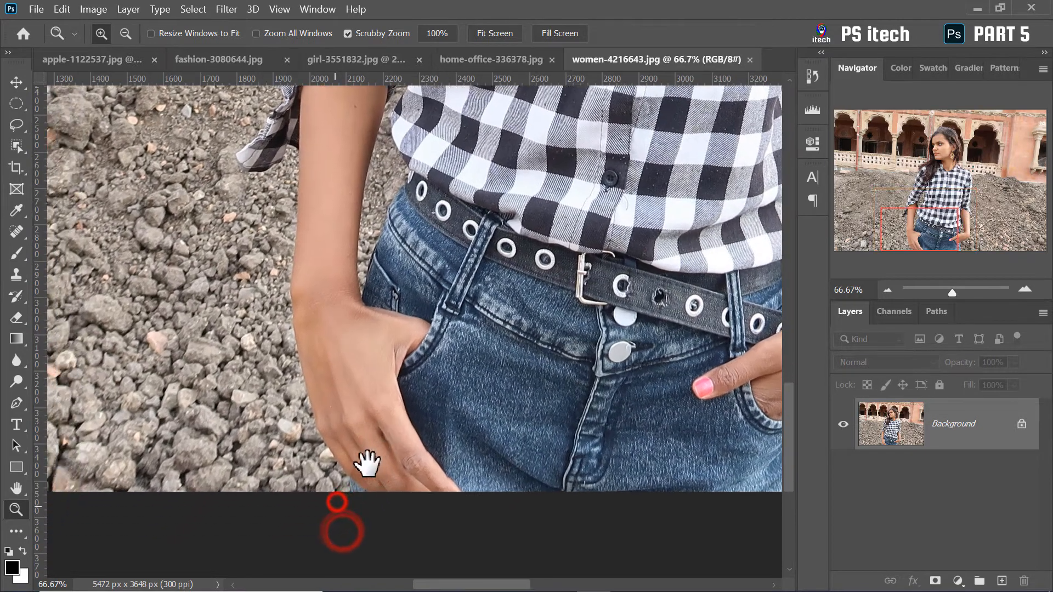
pyautogui.click(16, 125)
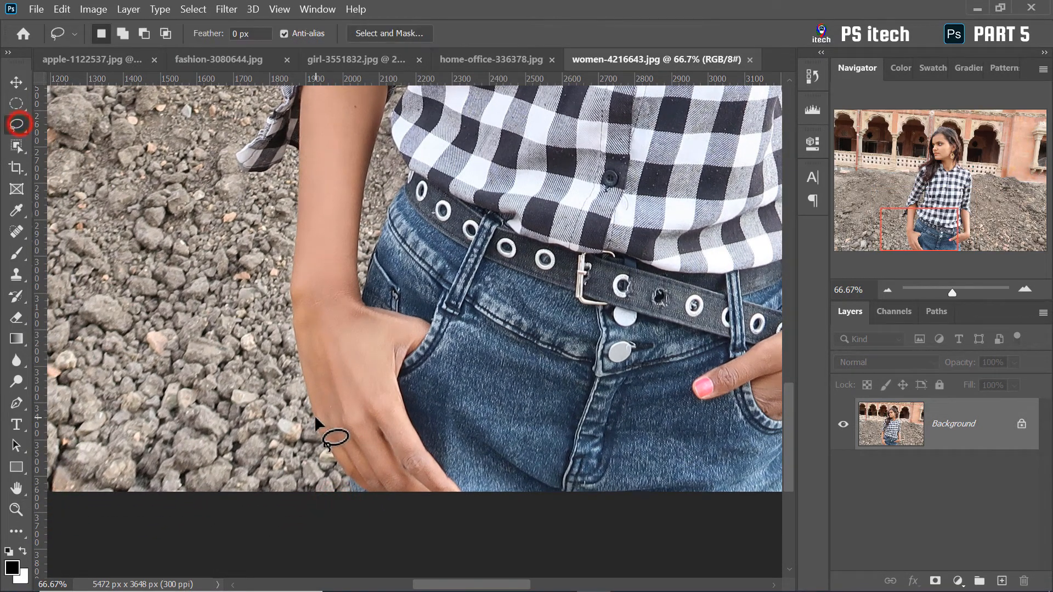
pyautogui.scroll(3, 329, 433)
pyautogui.moveTo(445, 427)
pyautogui.mouseDown()
pyautogui.moveTo(442, 390)
pyautogui.moveTo(358, 266)
pyautogui.moveTo(343, 210)
pyautogui.moveTo(405, 426)
pyautogui.moveTo(366, 241)
pyautogui.moveTo(398, 449)
pyautogui.moveTo(396, 260)
pyautogui.moveTo(377, 452)
pyautogui.moveTo(384, 225)
pyautogui.moveTo(352, 221)
pyautogui.moveTo(312, 267)
pyautogui.moveTo(239, 272)
pyautogui.moveTo(241, 220)
pyautogui.moveTo(225, 393)
pyautogui.moveTo(294, 306)
pyautogui.moveTo(307, 371)
pyautogui.moveTo(336, 331)
pyautogui.moveTo(343, 297)
pyautogui.moveTo(334, 409)
pyautogui.moveTo(421, 241)
pyautogui.moveTo(315, 412)
pyautogui.moveTo(363, 270)
pyautogui.moveTo(292, 414)
pyautogui.moveTo(304, 433)
pyautogui.moveTo(331, 301)
pyautogui.moveTo(443, 228)
pyautogui.moveTo(277, 397)
pyautogui.moveTo(375, 398)
pyautogui.moveTo(353, 499)
pyautogui.moveTo(277, 254)
pyautogui.moveTo(288, 431)
pyautogui.moveTo(361, 209)
pyautogui.moveTo(302, 360)
pyautogui.moveTo(413, 227)
pyautogui.moveTo(402, 285)
pyautogui.moveTo(595, 215)
pyautogui.moveTo(461, 194)
pyautogui.moveTo(495, 181)
pyautogui.moveTo(668, 242)
pyautogui.moveTo(682, 302)
pyautogui.moveTo(576, 200)
pyautogui.moveTo(622, 325)
pyautogui.moveTo(581, 239)
pyautogui.moveTo(630, 341)
pyautogui.moveTo(641, 222)
pyautogui.moveTo(645, 413)
pyautogui.moveTo(654, 205)
pyautogui.moveTo(615, 355)
pyautogui.moveTo(573, 361)
pyautogui.moveTo(608, 256)
pyautogui.moveTo(305, 186)
pyautogui.moveTo(464, 263)
pyautogui.moveTo(541, 340)
pyautogui.moveTo(554, 251)
pyautogui.moveTo(562, 442)
pyautogui.moveTo(614, 204)
pyautogui.moveTo(581, 408)
pyautogui.moveTo(597, 236)
pyautogui.moveTo(576, 347)
pyautogui.moveTo(533, 151)
pyautogui.moveTo(563, 242)
pyautogui.moveTo(557, 423)
pyautogui.moveTo(554, 159)
pyautogui.moveTo(570, 301)
pyautogui.moveTo(549, 285)
pyautogui.moveTo(534, 318)
pyautogui.mouseUp()
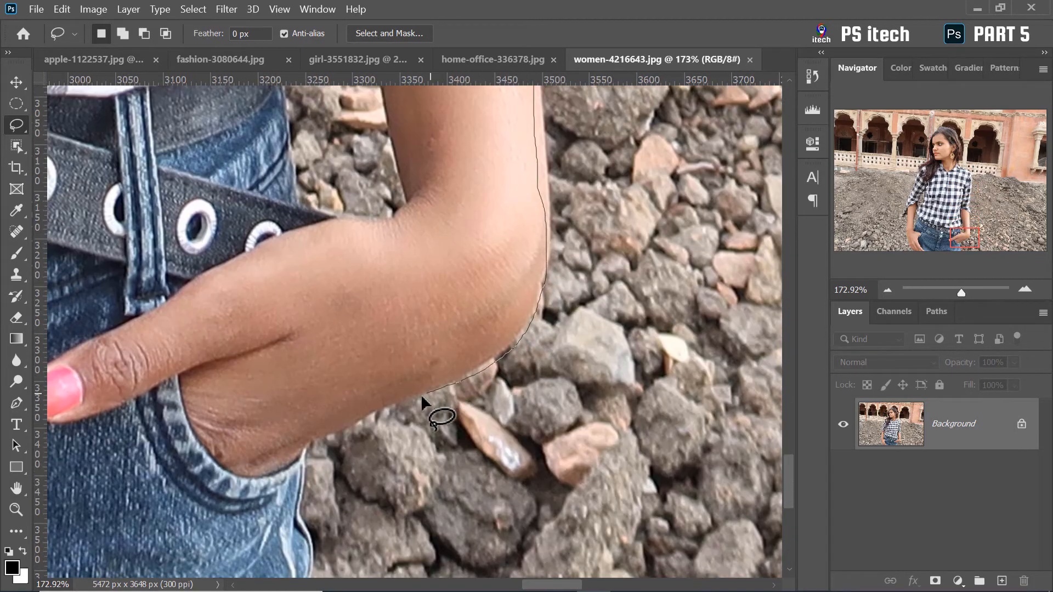
pyautogui.moveTo(310, 447); pyautogui.dragTo(443, 332)
pyautogui.moveTo(760, 352)
pyautogui.mouseDown()
pyautogui.moveTo(793, 364)
pyautogui.moveTo(159, 362)
pyautogui.mouseUp()
# Subtract the background gap between the woman's right arm and her waist from the selection with the Lasso tool
pyautogui.scroll(-11, 460, 184)
pyautogui.moveTo(787, 469); pyautogui.dragTo(745, 301)
pyautogui.scroll(-5, 767, 307)
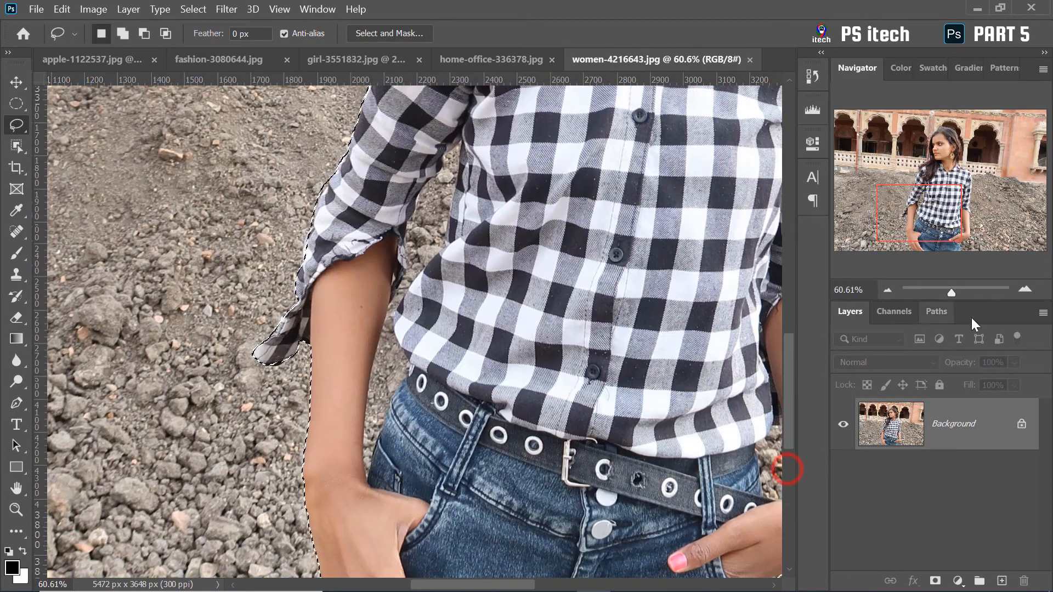
pyautogui.click(1024, 289)
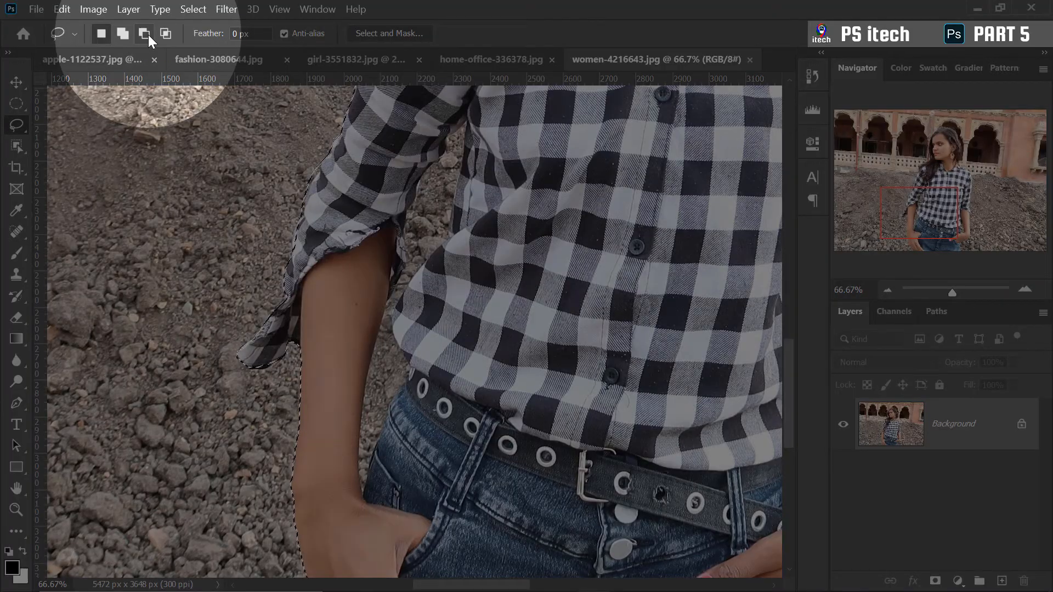
pyautogui.click(142, 34)
pyautogui.moveTo(458, 206)
pyautogui.mouseDown()
pyautogui.moveTo(439, 164)
pyautogui.moveTo(465, 118)
pyautogui.mouseUp()
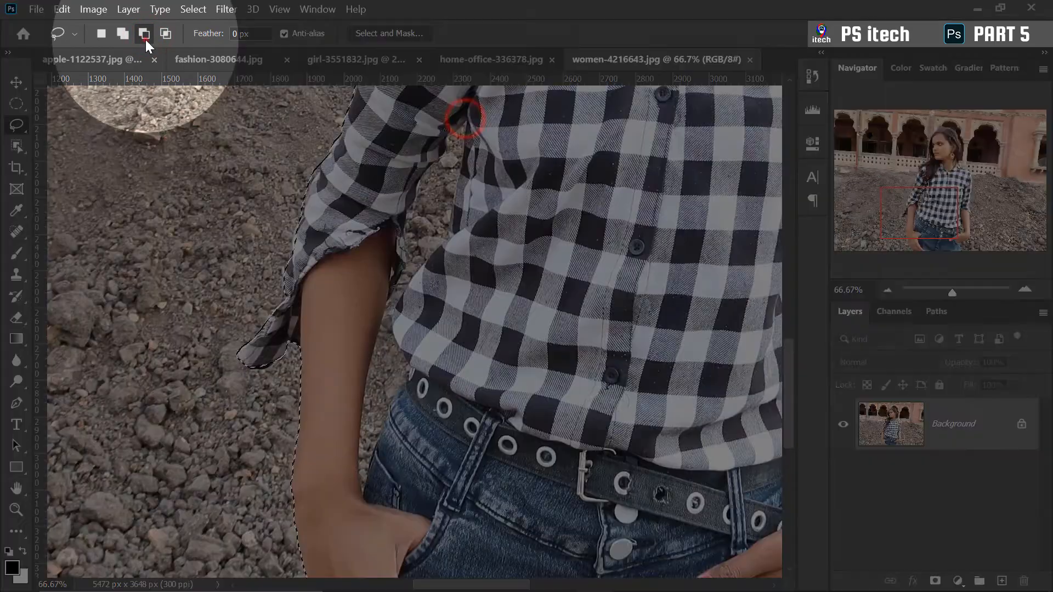
pyautogui.click(144, 34)
pyautogui.scroll(7, 368, 477)
pyautogui.moveTo(366, 503)
pyautogui.mouseDown()
pyautogui.moveTo(371, 423)
pyautogui.moveTo(435, 255)
pyautogui.moveTo(497, 348)
pyautogui.moveTo(532, 222)
pyautogui.moveTo(591, 163)
pyautogui.moveTo(565, 222)
pyautogui.moveTo(570, 359)
pyautogui.moveTo(582, 229)
pyautogui.moveTo(519, 296)
pyautogui.moveTo(453, 481)
pyautogui.moveTo(471, 275)
pyautogui.moveTo(441, 372)
pyautogui.moveTo(460, 247)
pyautogui.moveTo(435, 357)
pyautogui.mouseUp()
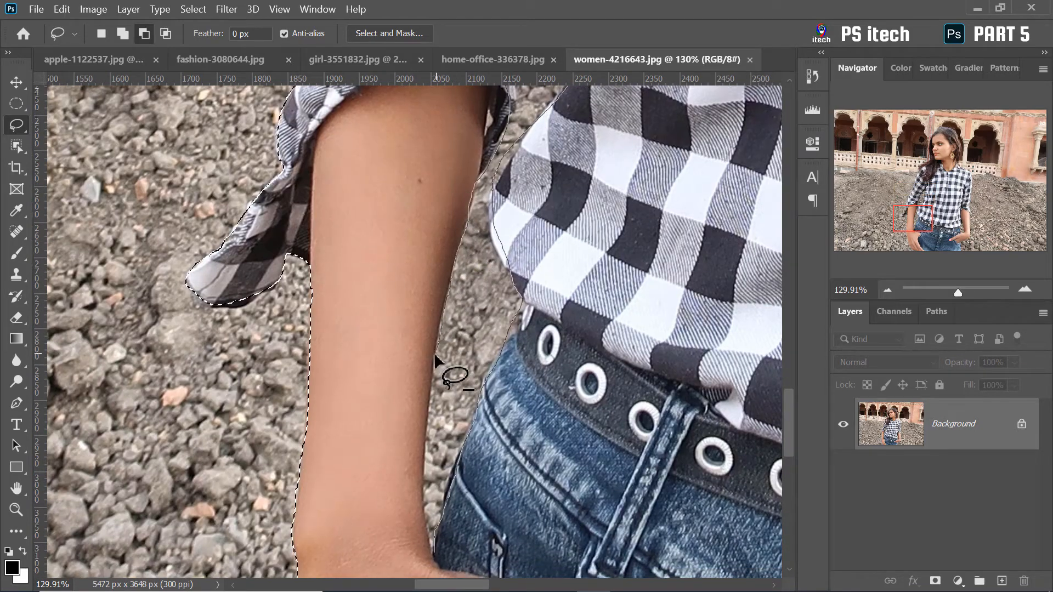
pyautogui.moveTo(423, 474)
pyautogui.mouseDown()
pyautogui.moveTo(416, 377)
pyautogui.moveTo(423, 401)
pyautogui.mouseUp()
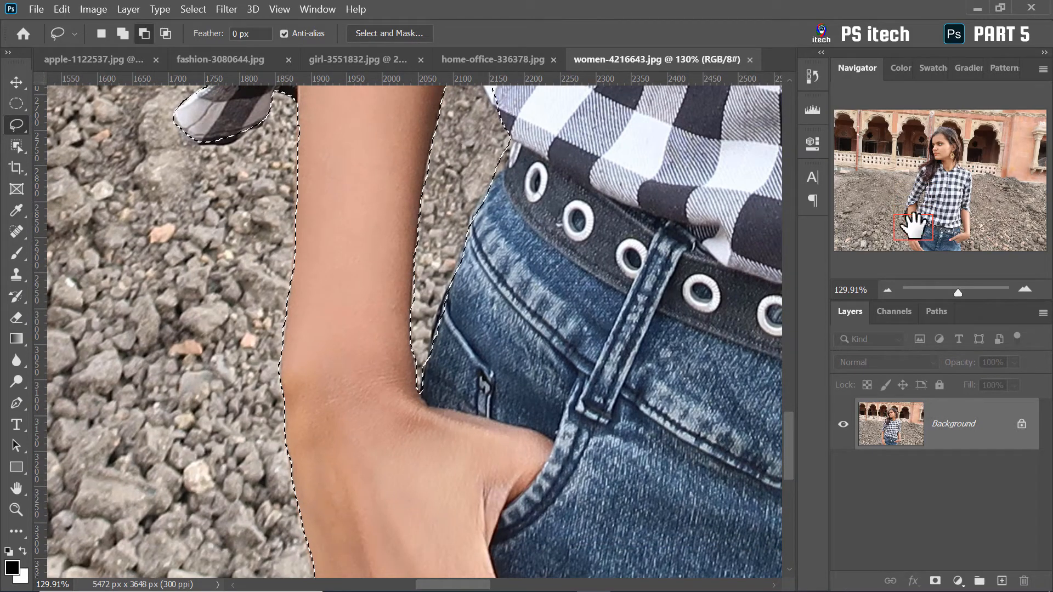
# Subtract the background gap between the woman's left arm and her belt from the selection
pyautogui.moveTo(921, 233); pyautogui.dragTo(962, 236)
pyautogui.moveTo(536, 199)
pyautogui.mouseDown()
pyautogui.moveTo(600, 353)
pyautogui.moveTo(537, 357)
pyautogui.moveTo(498, 252)
pyautogui.mouseUp()
pyautogui.scroll(-10, 497, 253)
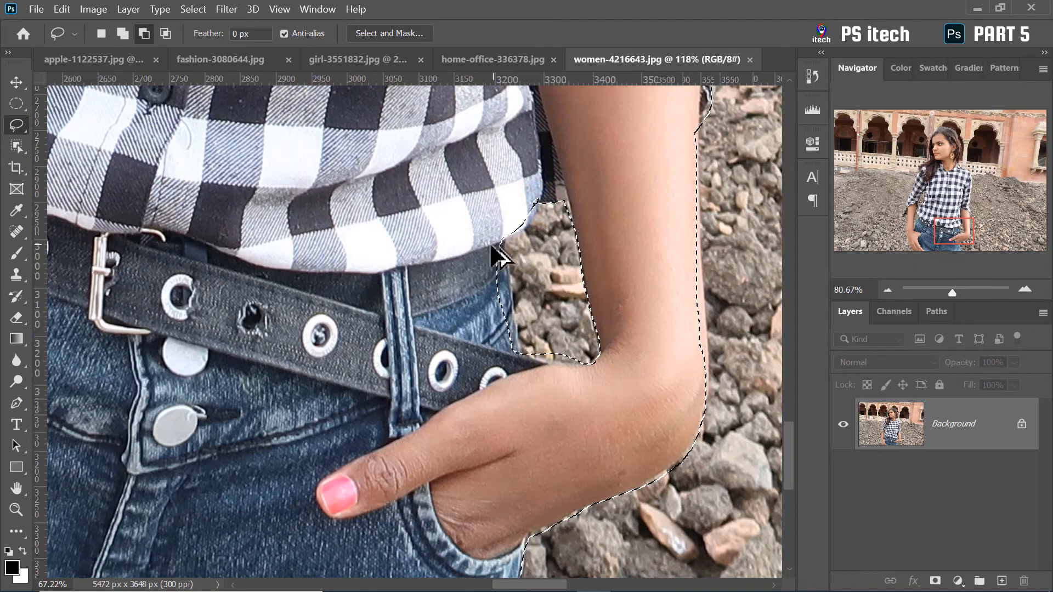
pyautogui.moveTo(438, 171); pyautogui.dragTo(518, 470)
pyautogui.moveTo(501, 216); pyautogui.dragTo(487, 292)
pyautogui.click(884, 291)
pyautogui.click(884, 291)
pyautogui.click(884, 291)
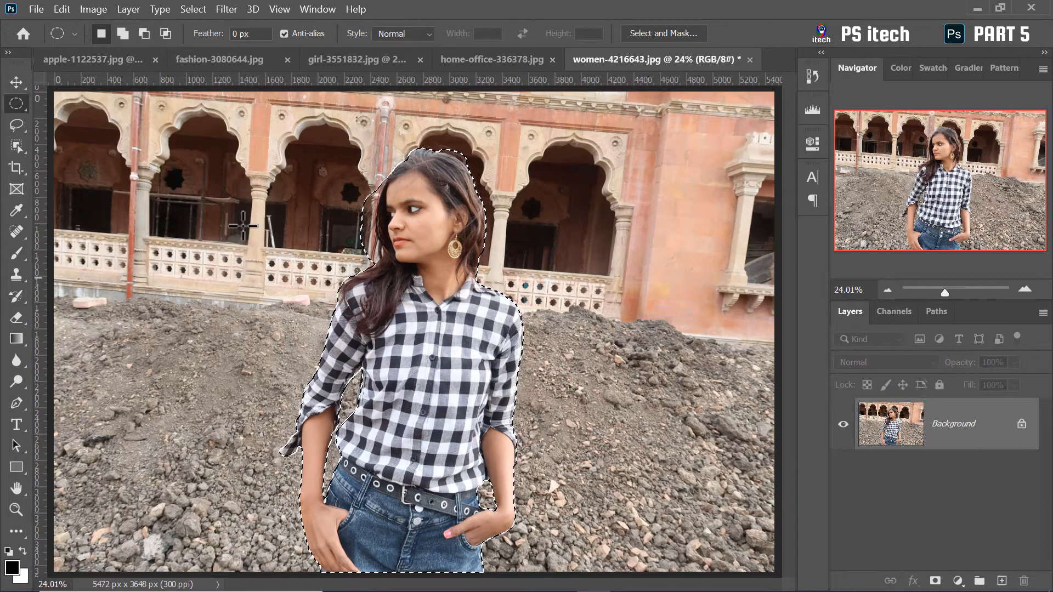
# Open the selection in Select and Mask and refine the hair at the back of the head with the 97 px Refine Edge Brush
pyautogui.click(18, 126)
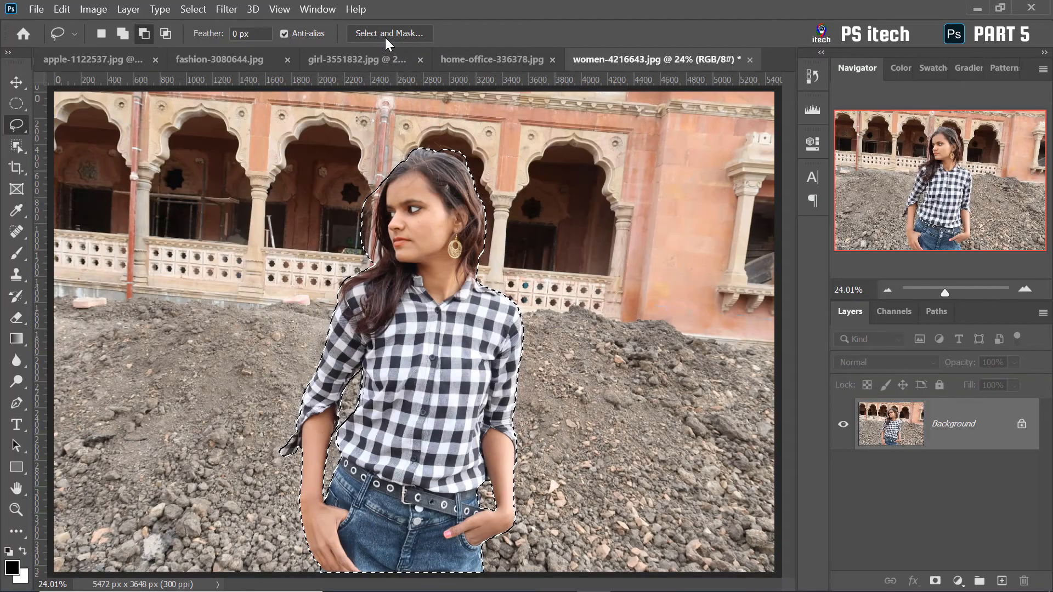
pyautogui.click(385, 35)
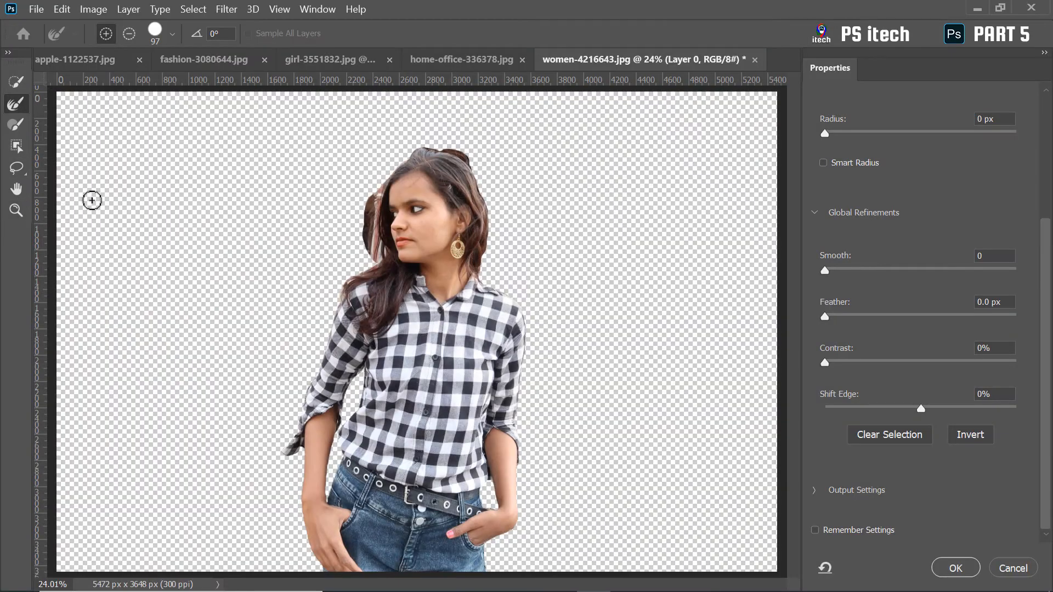
pyautogui.click(16, 210)
pyautogui.click(439, 133)
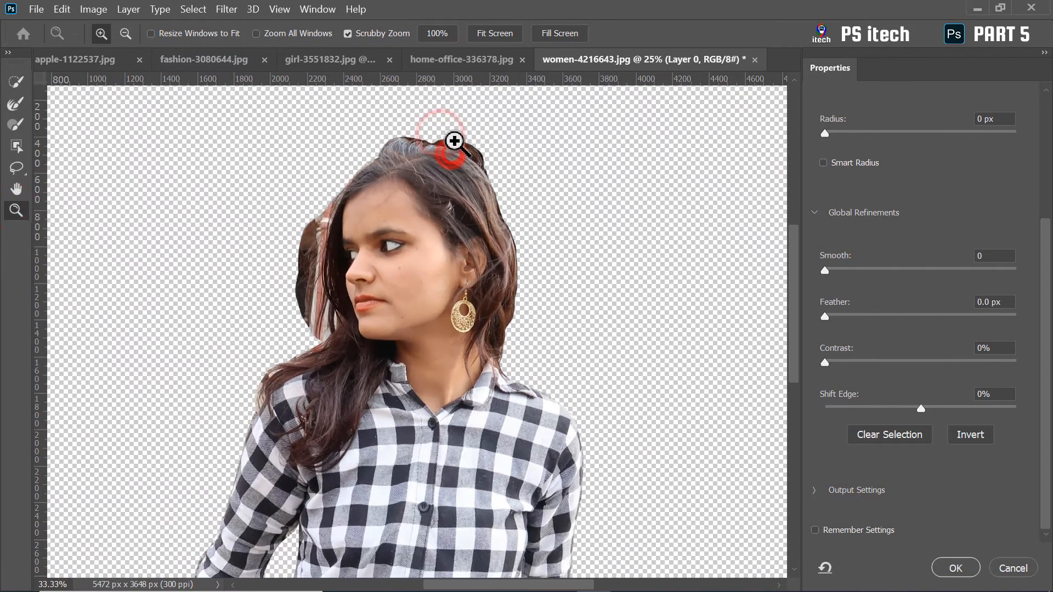
pyautogui.click(454, 137)
pyautogui.click(454, 137)
pyautogui.click(16, 102)
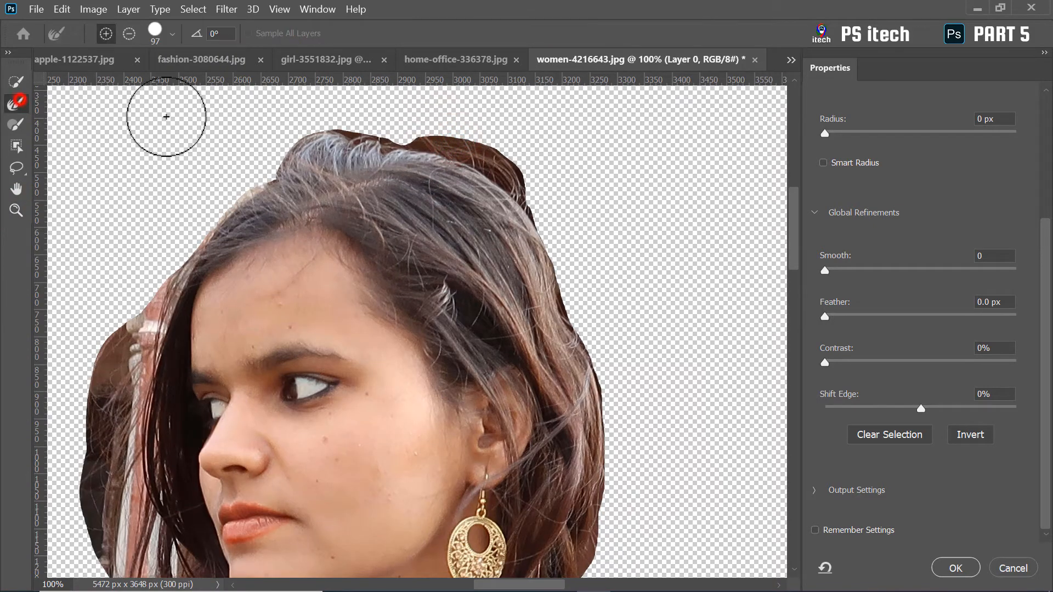
pyautogui.moveTo(528, 194)
pyautogui.mouseDown()
pyautogui.moveTo(473, 159)
pyautogui.moveTo(400, 147)
pyautogui.mouseUp()
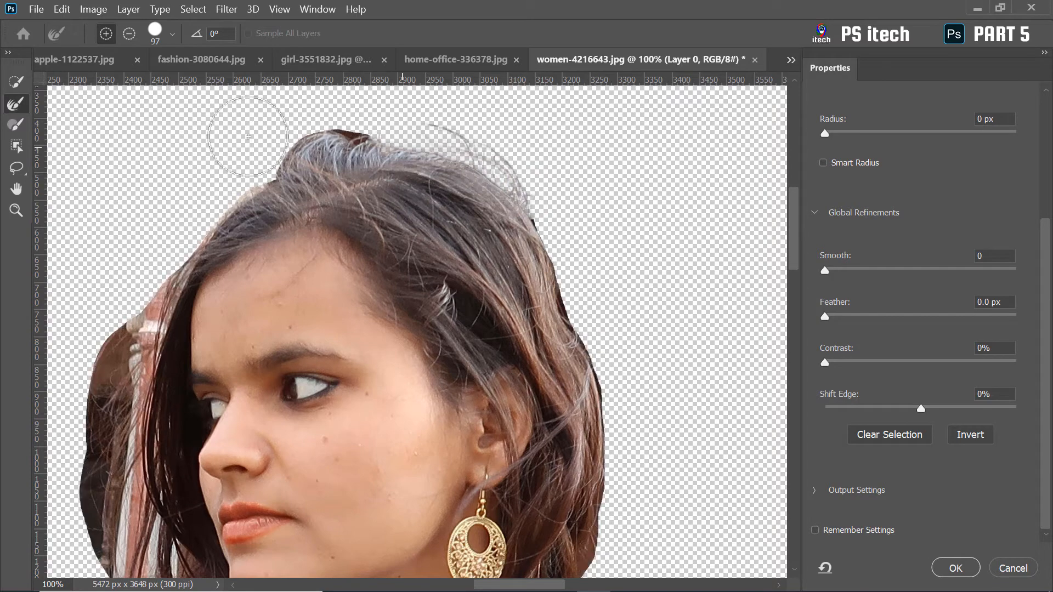
# Set the Refine Edge Brush to 56 px and refine the crown hair, and try a stroke along the hair beside the face, undoing it
pyautogui.rightClick(399, 142)
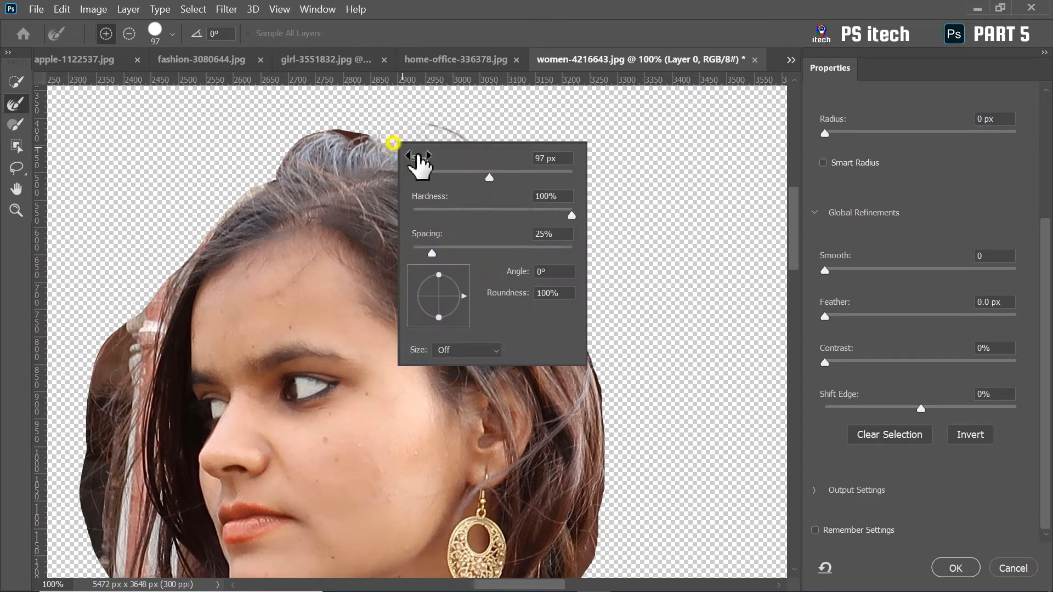
pyautogui.moveTo(491, 174); pyautogui.dragTo(473, 177)
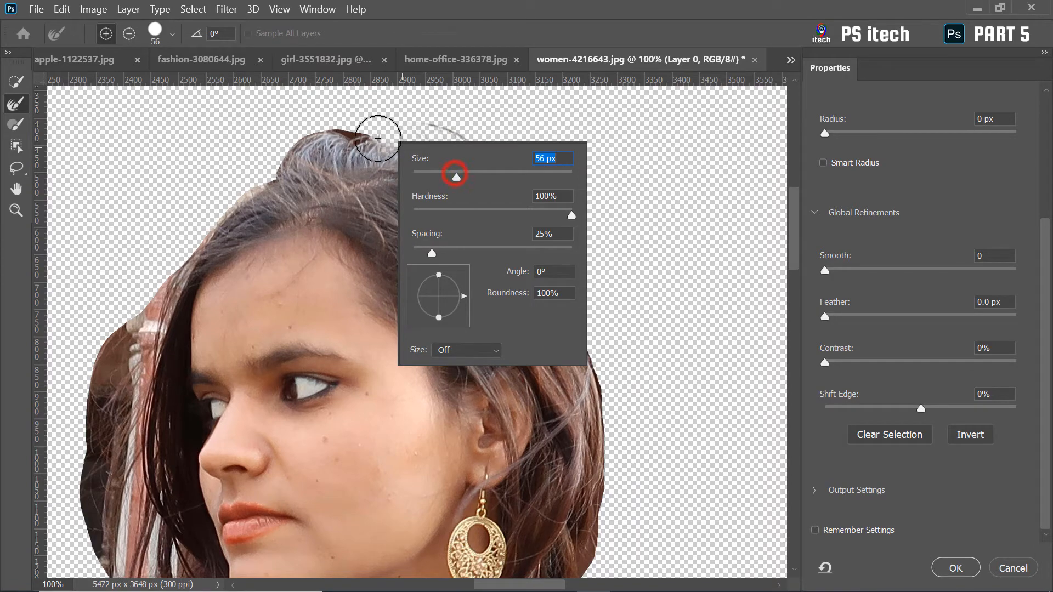
pyautogui.moveTo(366, 138)
pyautogui.mouseDown()
pyautogui.moveTo(332, 138)
pyautogui.moveTo(364, 137)
pyautogui.mouseUp()
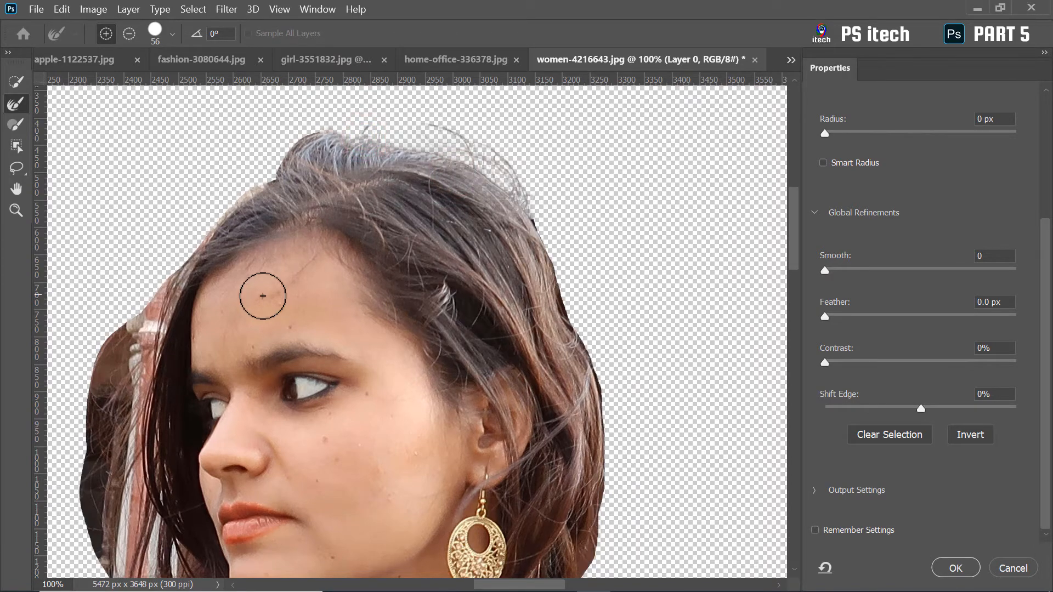
pyautogui.moveTo(183, 299)
pyautogui.mouseDown()
pyautogui.moveTo(245, 169)
pyautogui.moveTo(220, 445)
pyautogui.mouseUp()
pyautogui.hotkey('ctrl', 'z')
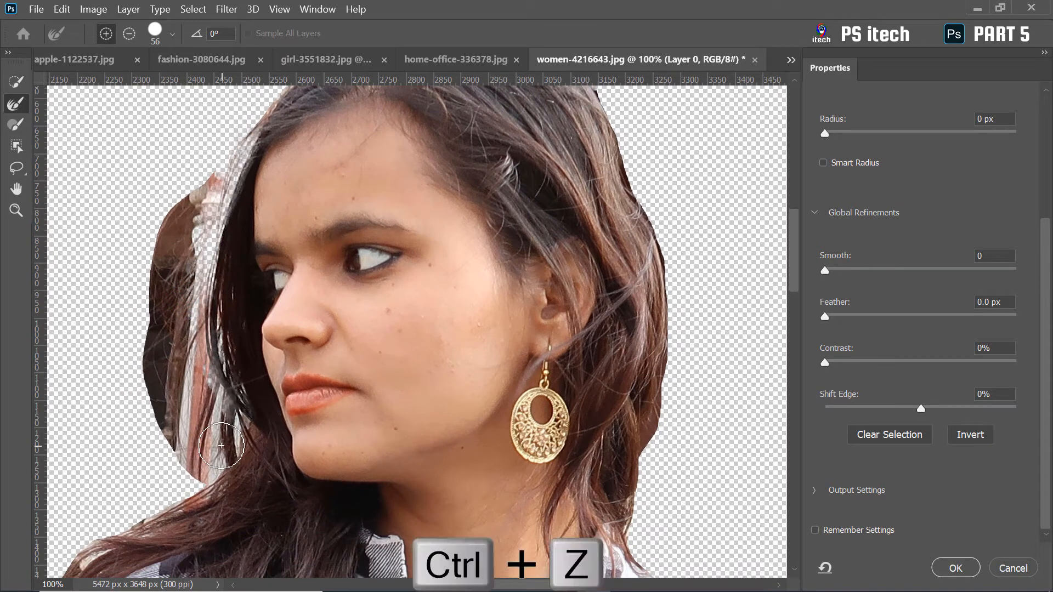
# Set the Brush tool to 71 px and paint extra background beside the face into the selection in add mode
pyautogui.click(18, 126)
pyautogui.rightClick(170, 228)
pyautogui.click(245, 262)
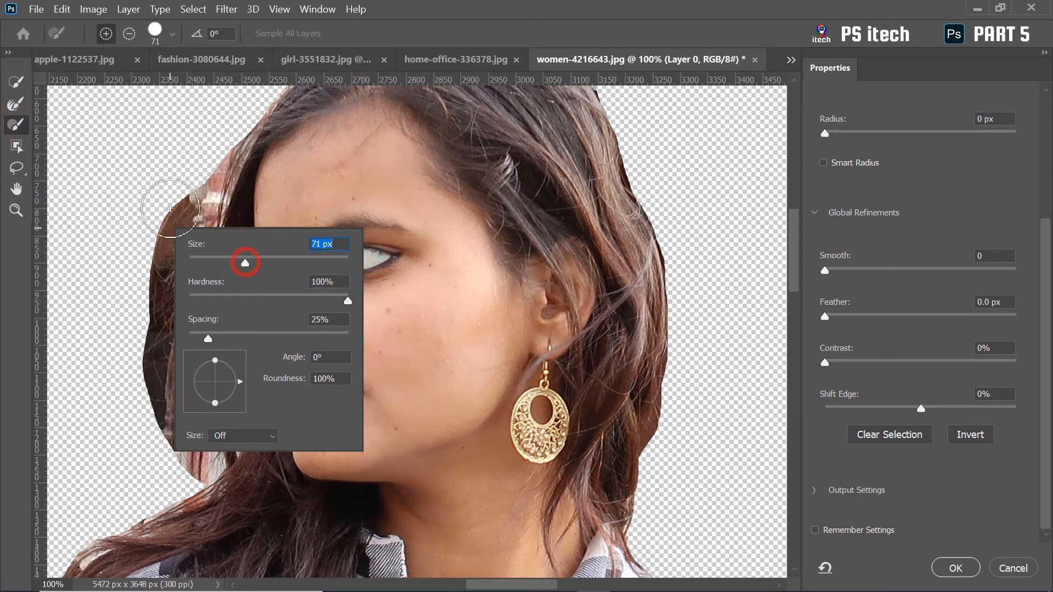
pyautogui.click(447, 15)
pyautogui.moveTo(169, 202)
pyautogui.mouseDown()
pyautogui.moveTo(150, 334)
pyautogui.moveTo(154, 244)
pyautogui.moveTo(141, 331)
pyautogui.moveTo(136, 253)
pyautogui.mouseUp()
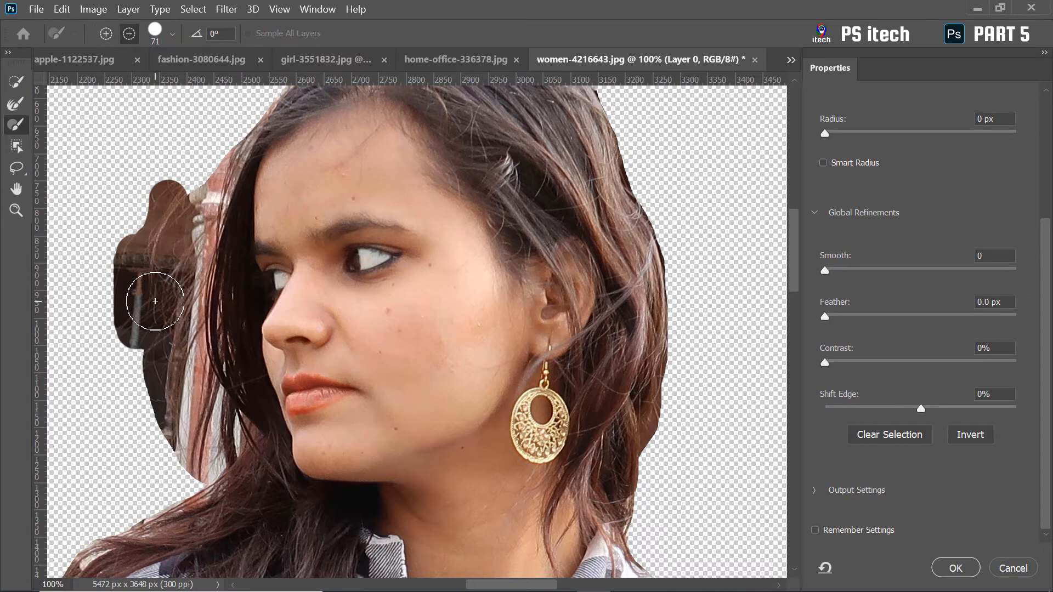
# Subtract the background beside the face with the Brush tool and refine the hair strands there with the Refine Edge Brush
pyautogui.click(129, 33)
pyautogui.moveTo(171, 186)
pyautogui.mouseDown()
pyautogui.moveTo(149, 302)
pyautogui.moveTo(145, 214)
pyautogui.moveTo(146, 396)
pyautogui.moveTo(127, 250)
pyautogui.moveTo(124, 346)
pyautogui.moveTo(176, 195)
pyautogui.mouseUp()
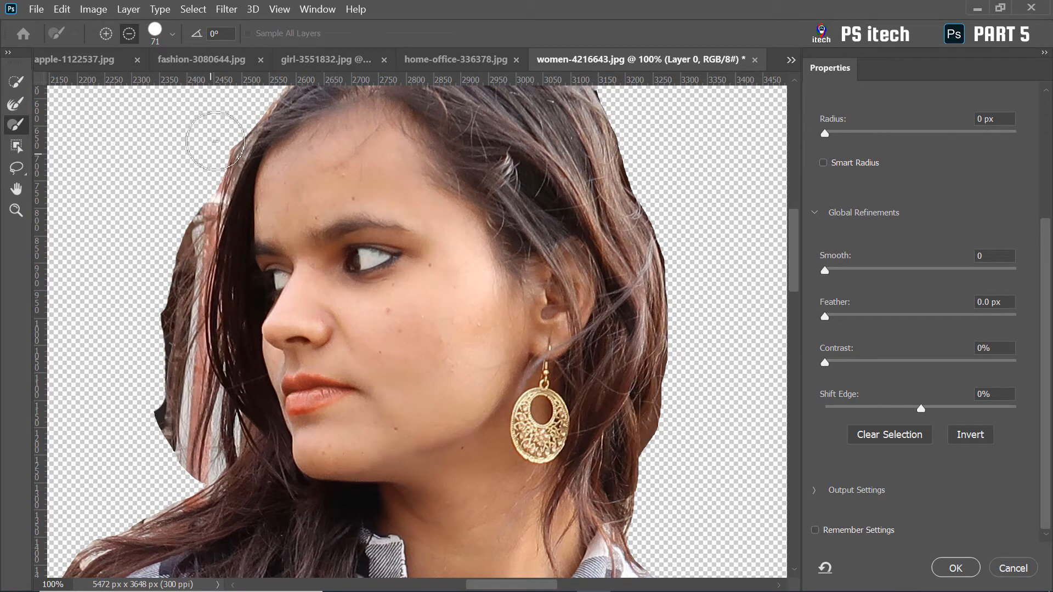
pyautogui.moveTo(184, 230); pyautogui.dragTo(184, 218)
pyautogui.moveTo(172, 300)
pyautogui.mouseDown()
pyautogui.moveTo(166, 328)
pyautogui.moveTo(174, 281)
pyautogui.moveTo(168, 390)
pyautogui.mouseUp()
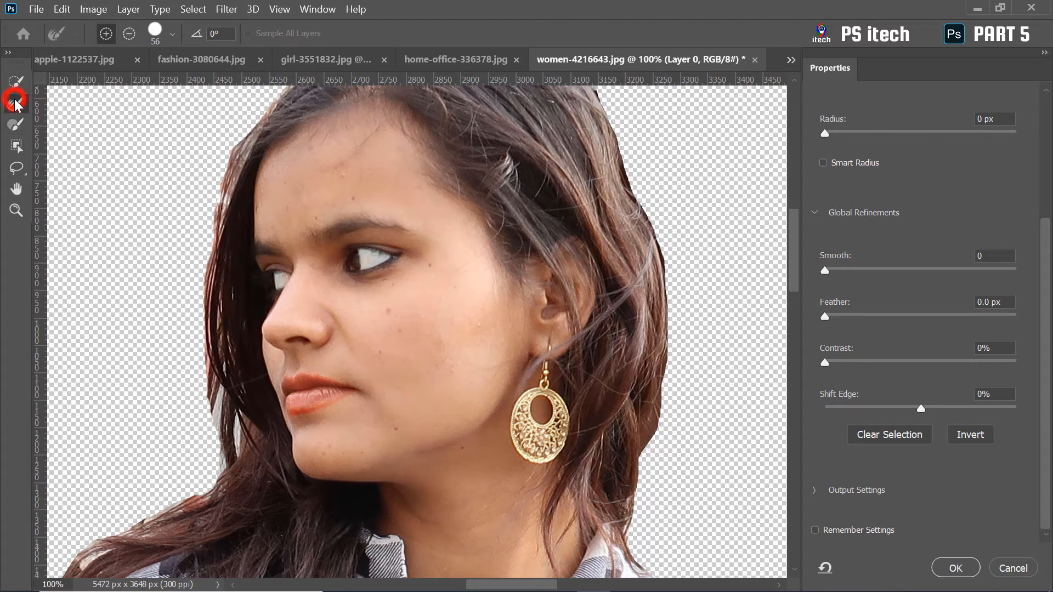
pyautogui.moveTo(247, 140)
pyautogui.mouseDown()
pyautogui.moveTo(213, 219)
pyautogui.moveTo(211, 423)
pyautogui.mouseUp()
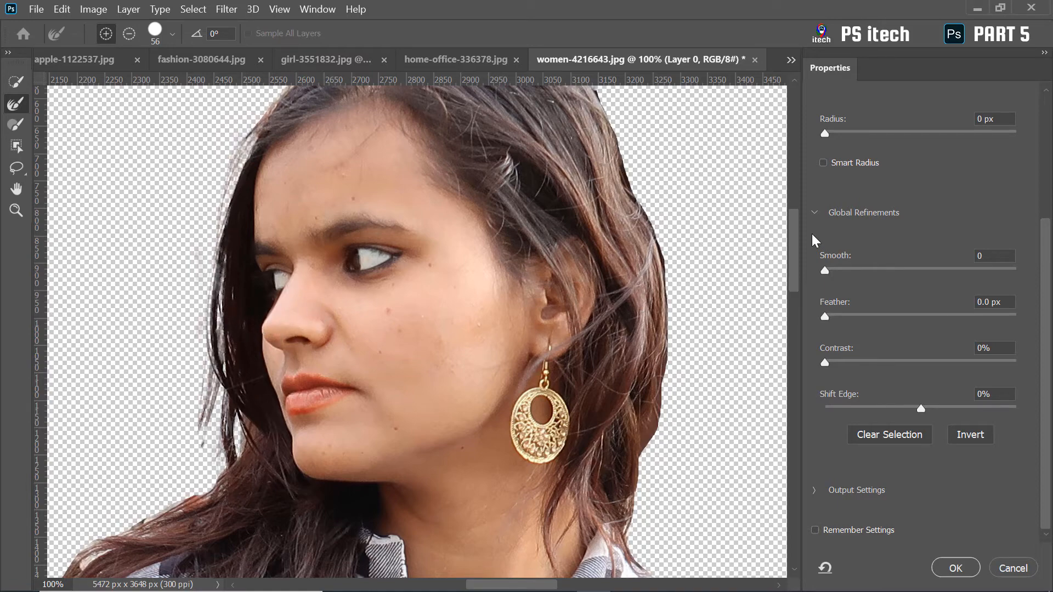
# Refine the edge between the belt and the left hand with a 20 px Refine Edge Brush and apply the Select and Mask changes
pyautogui.moveTo(792, 249); pyautogui.dragTo(796, 295)
pyautogui.scroll(-1, 324, 293)
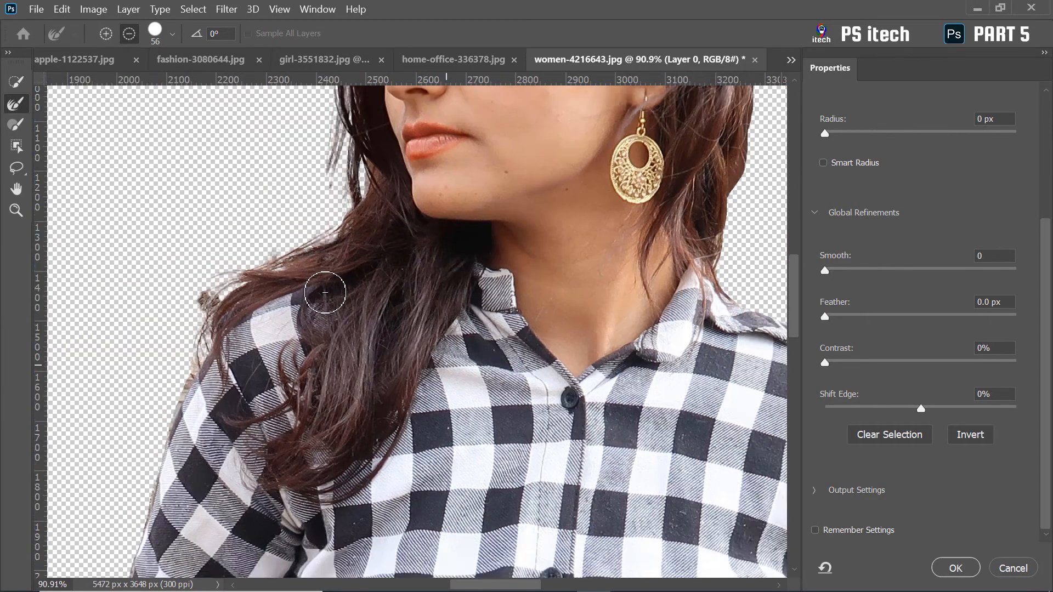
pyautogui.scroll(-3, 325, 293)
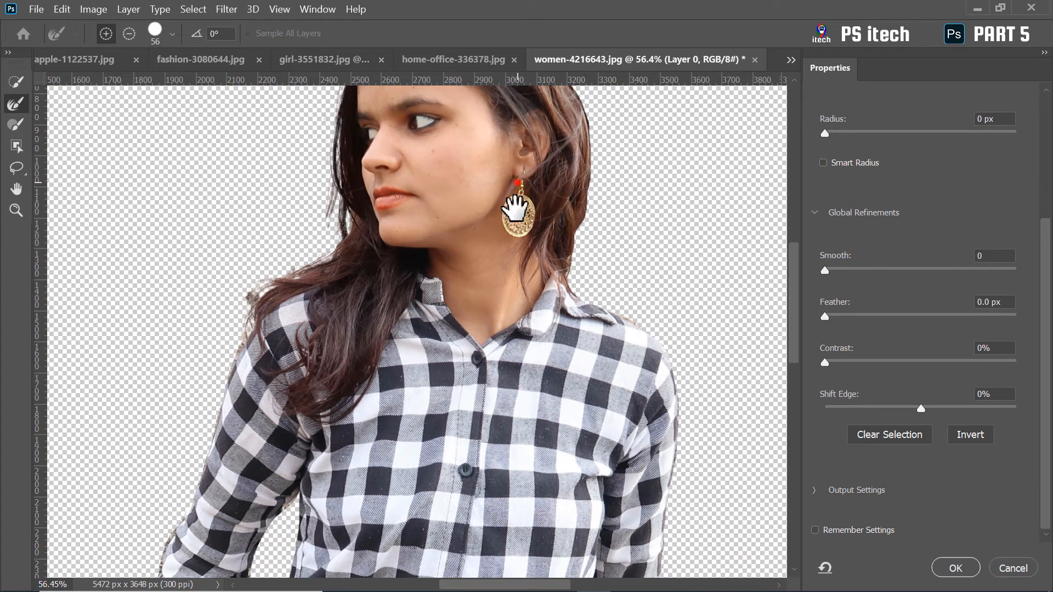
pyautogui.moveTo(516, 208); pyautogui.dragTo(500, 371)
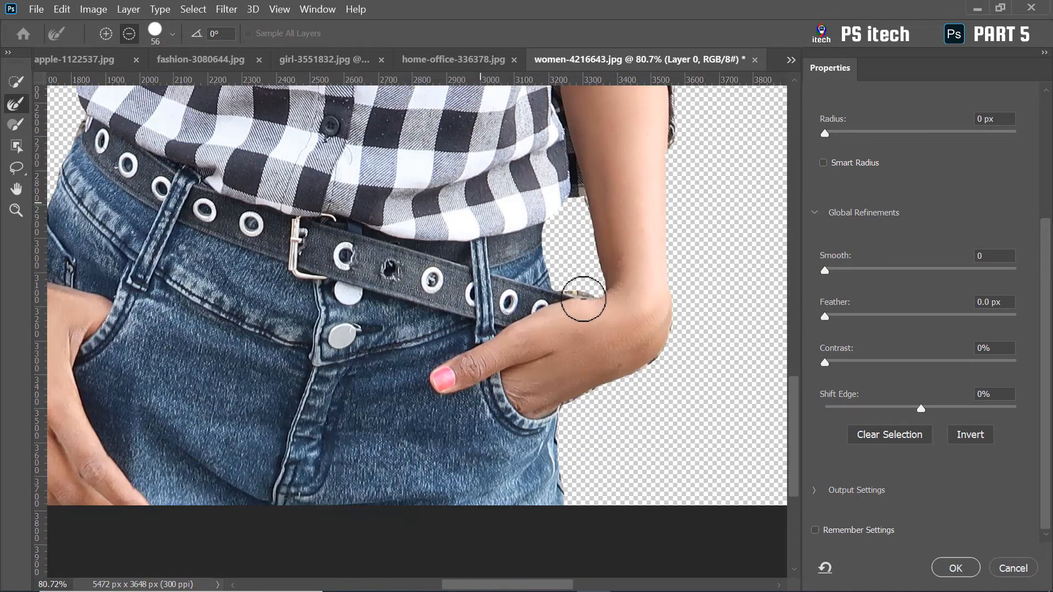
pyautogui.scroll(3, 584, 293)
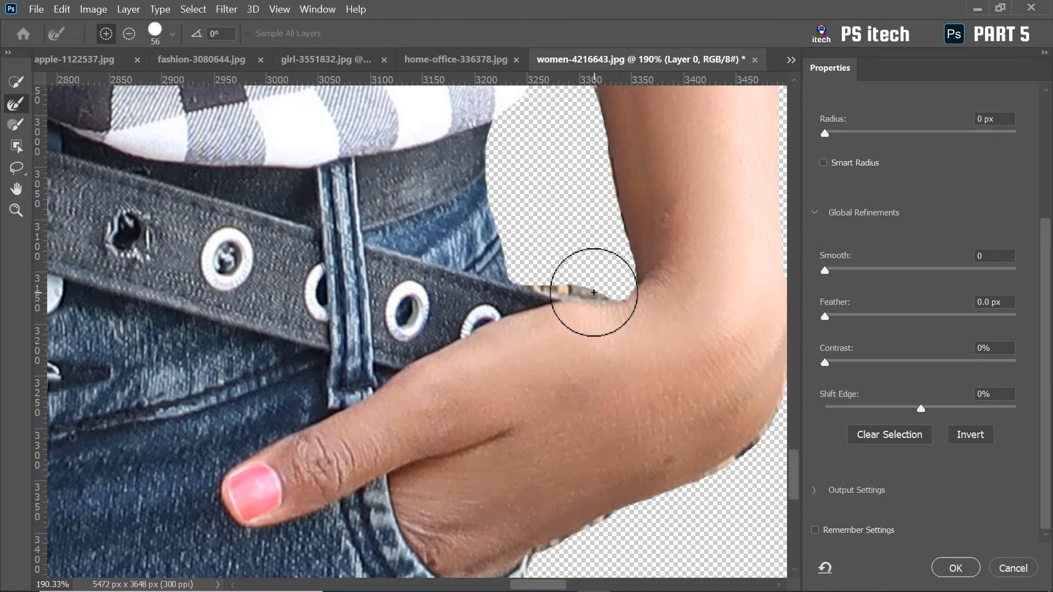
pyautogui.press('[')
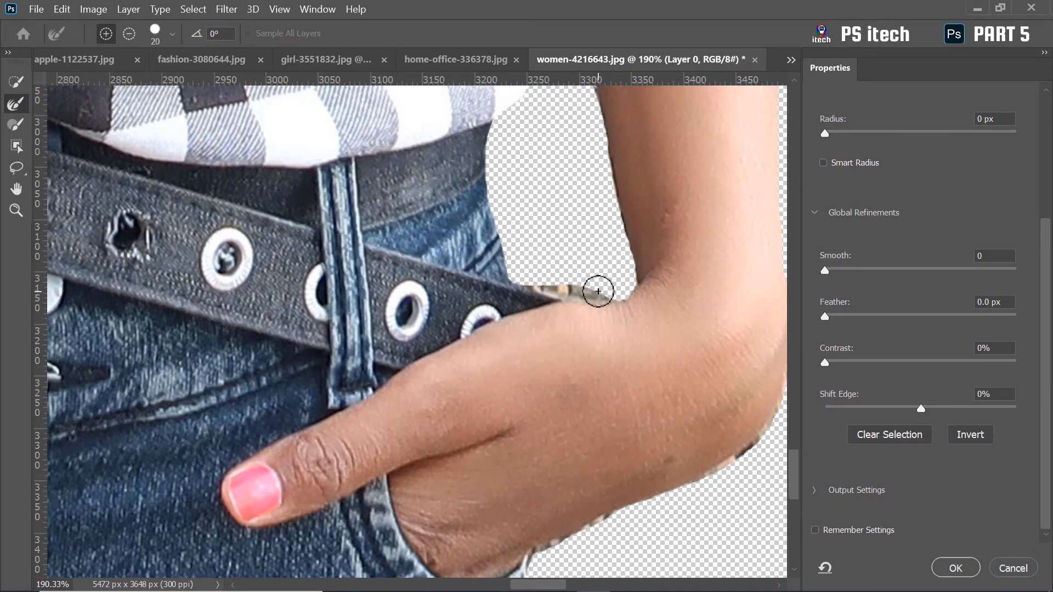
pyautogui.moveTo(598, 291); pyautogui.dragTo(536, 281)
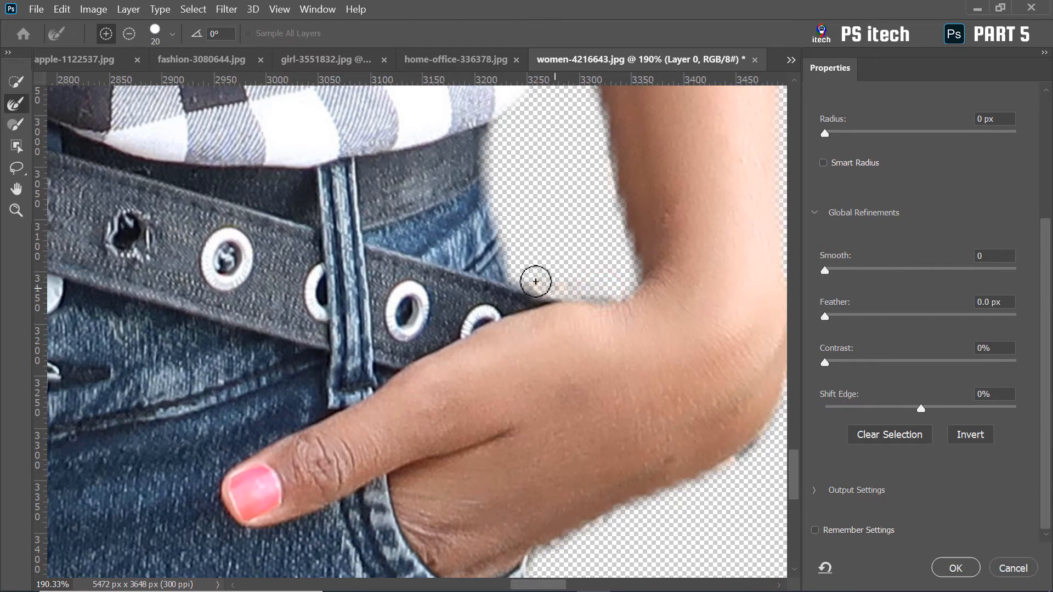
pyautogui.click(533, 279)
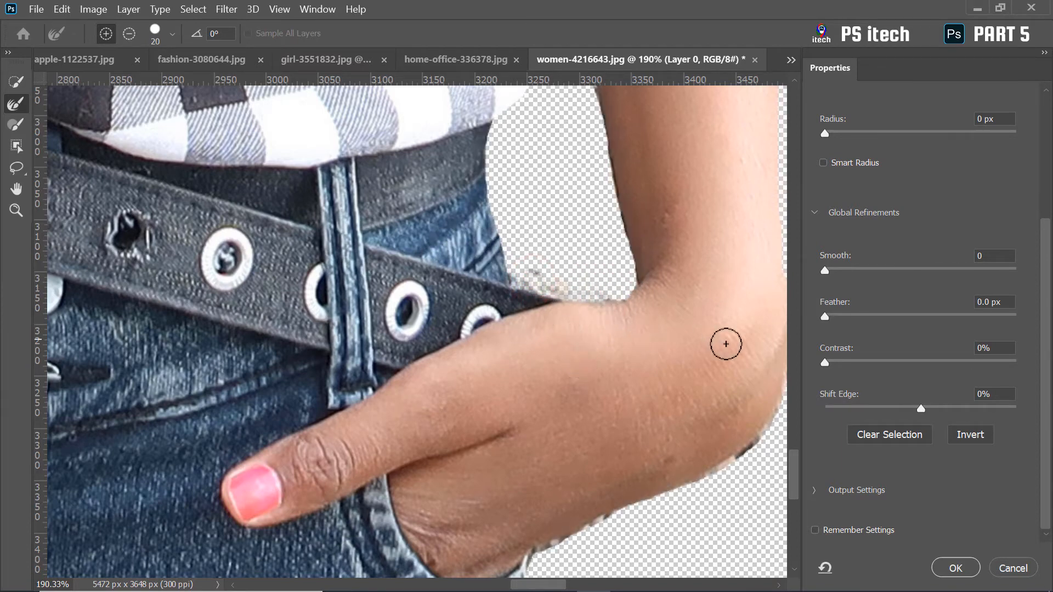
pyautogui.click(954, 568)
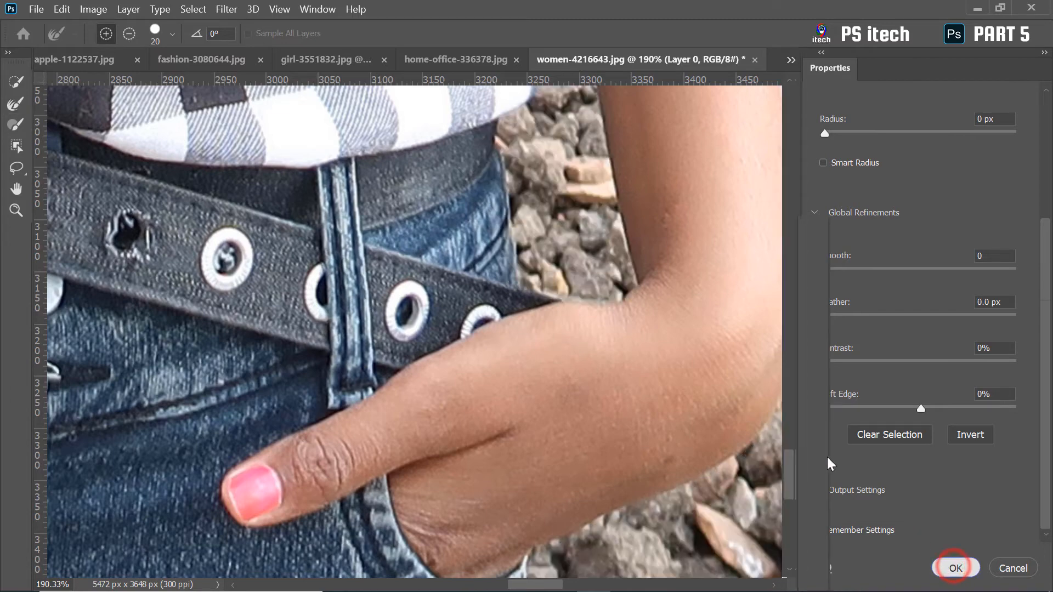
# Copy the selected woman to a new layer and hide the Background layer
pyautogui.scroll(-6, 605, 304)
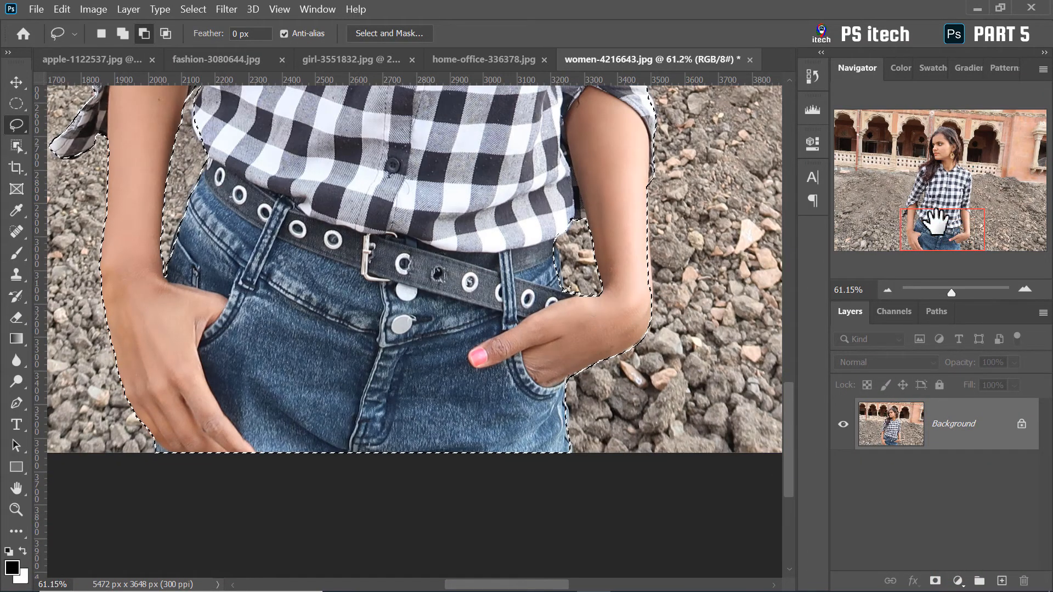
pyautogui.moveTo(937, 229); pyautogui.dragTo(940, 143)
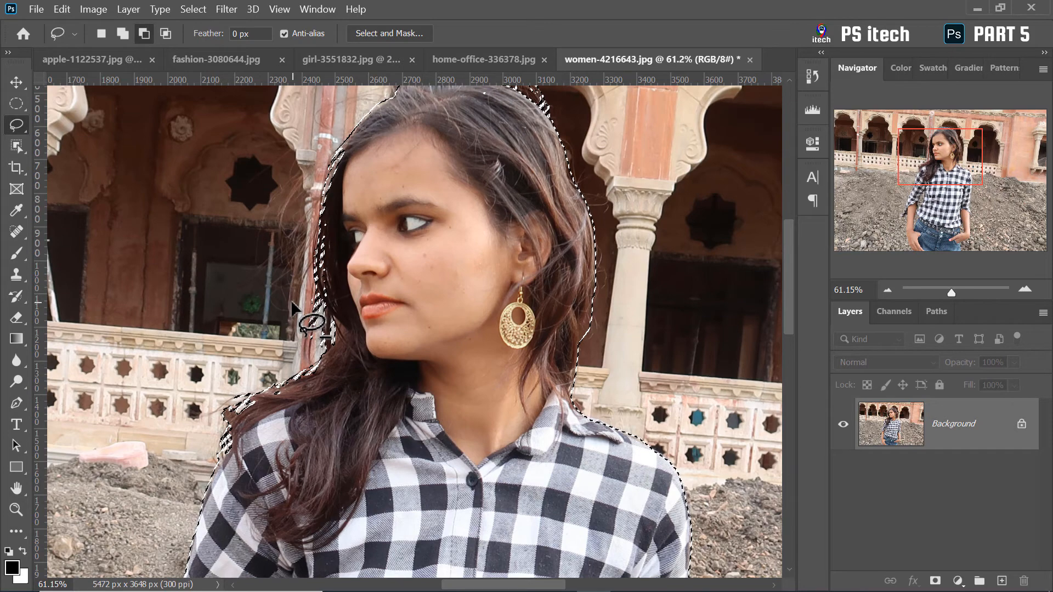
pyautogui.hotkey('ctrl', 'j')
pyautogui.click(842, 476)
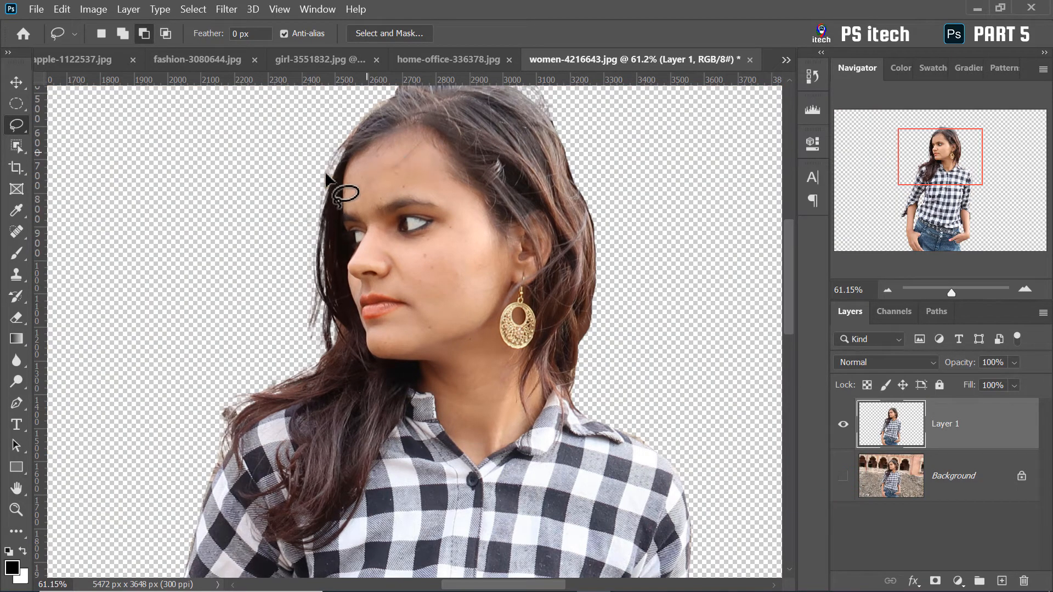
pyautogui.moveTo(941, 167); pyautogui.dragTo(942, 157)
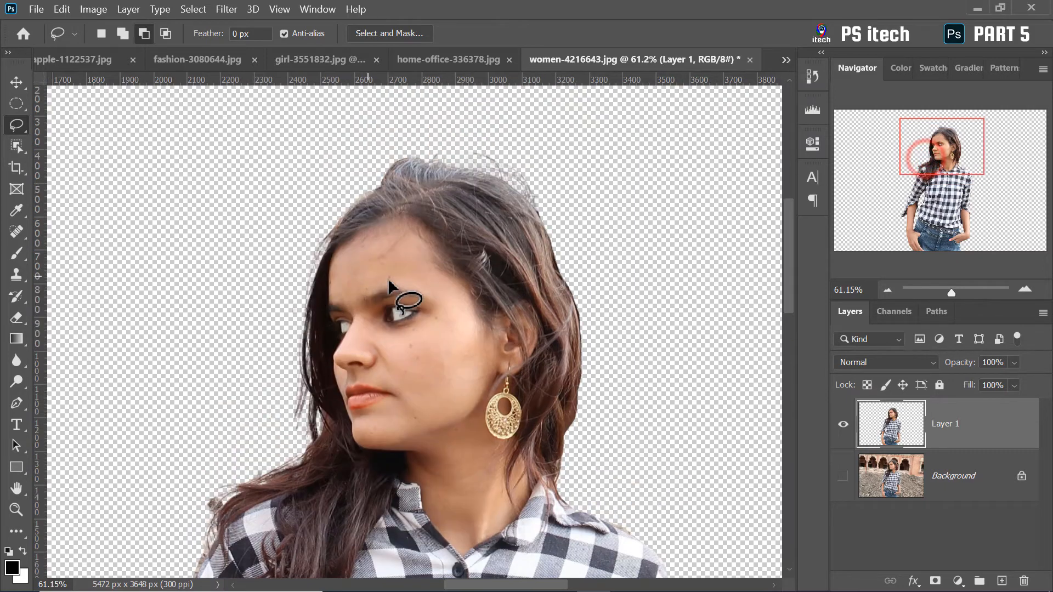
# Place the woman-1129248 image as an embedded layer in the document
pyautogui.click(35, 11)
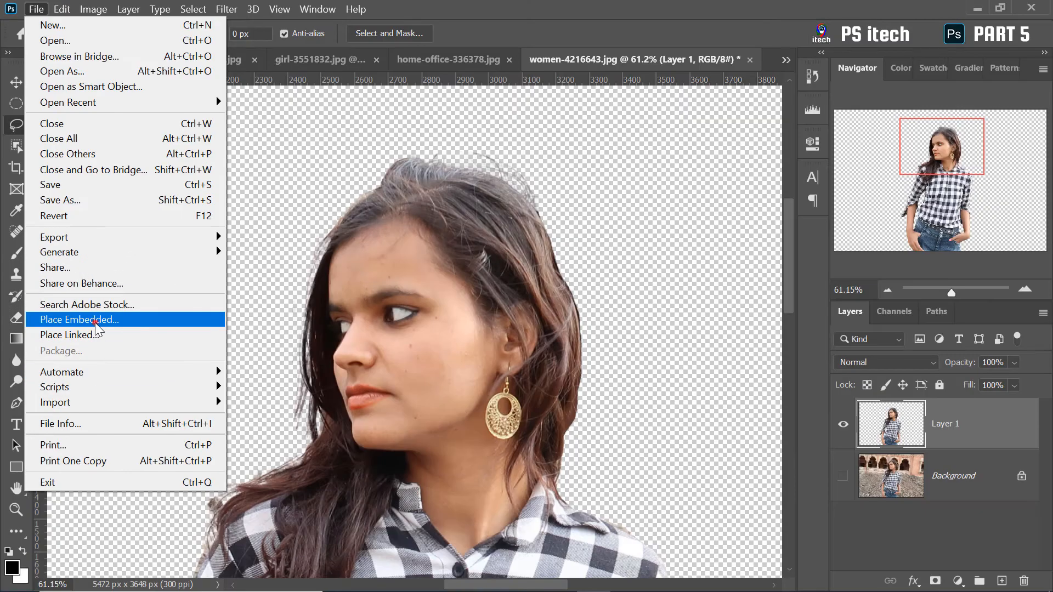
pyautogui.click(96, 322)
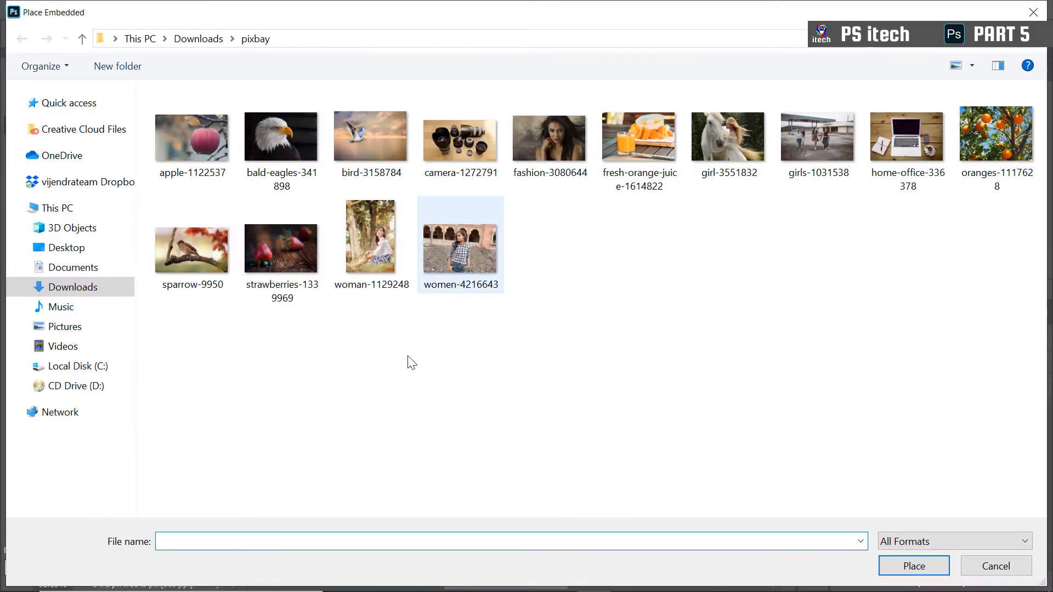
pyautogui.click(364, 240)
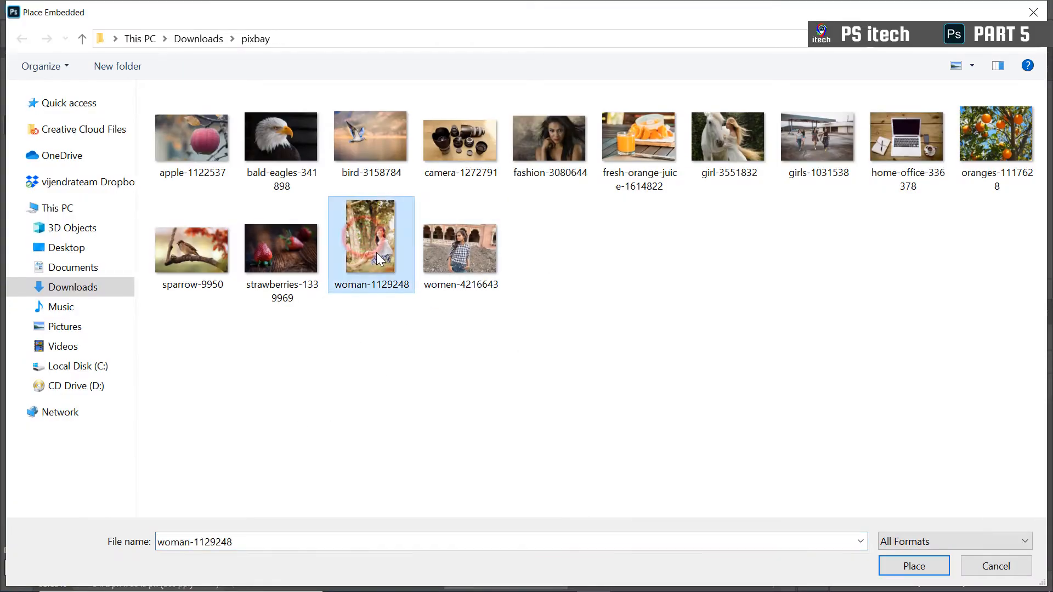
pyautogui.doubleClick(361, 259)
# Enlarge and reposition the placed photo so its trees fill the area behind the cutout, and move its layer below Layer 1
pyautogui.hotkey('ctrl', '-')
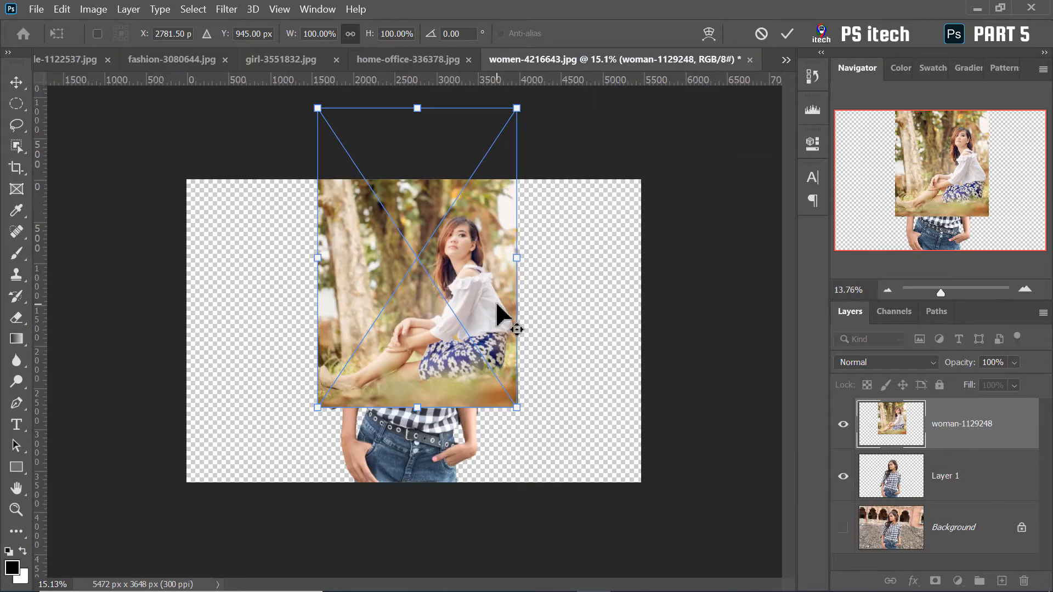
pyautogui.moveTo(498, 393); pyautogui.dragTo(715, 587)
pyautogui.moveTo(522, 329); pyautogui.dragTo(496, 379)
pyautogui.moveTo(994, 421); pyautogui.dragTo(982, 496)
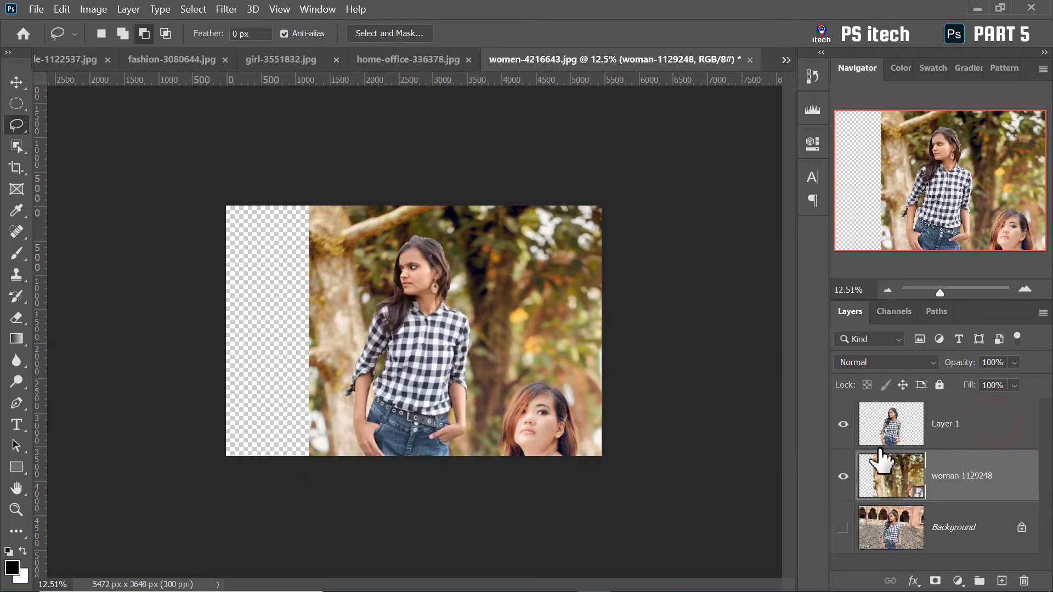
# Examine the cutout's hair edges at the crown and beside the face against the new background
pyautogui.press('z')
pyautogui.click(458, 336)
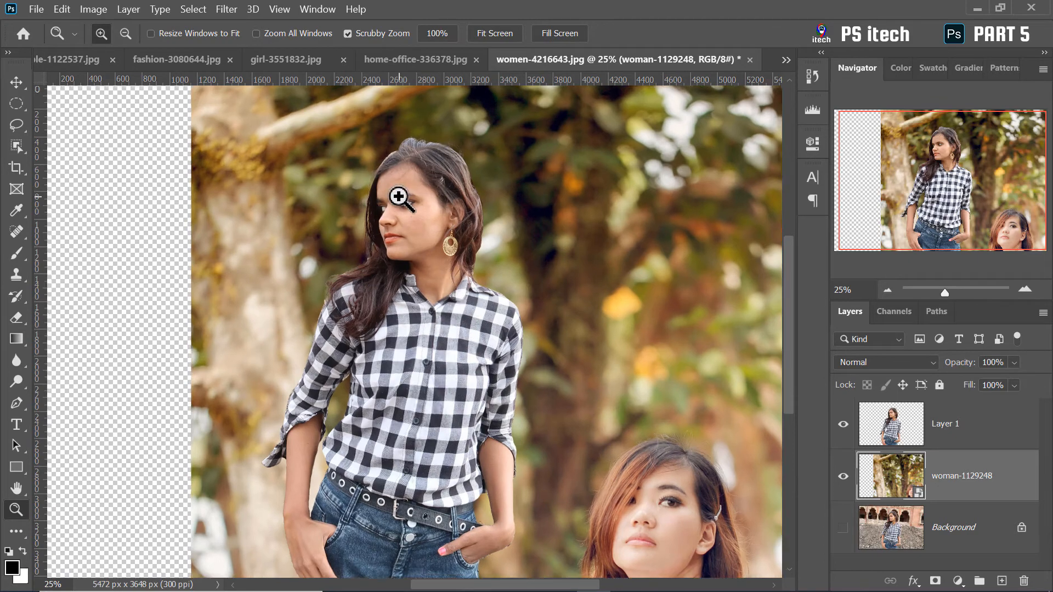
pyautogui.click(399, 197)
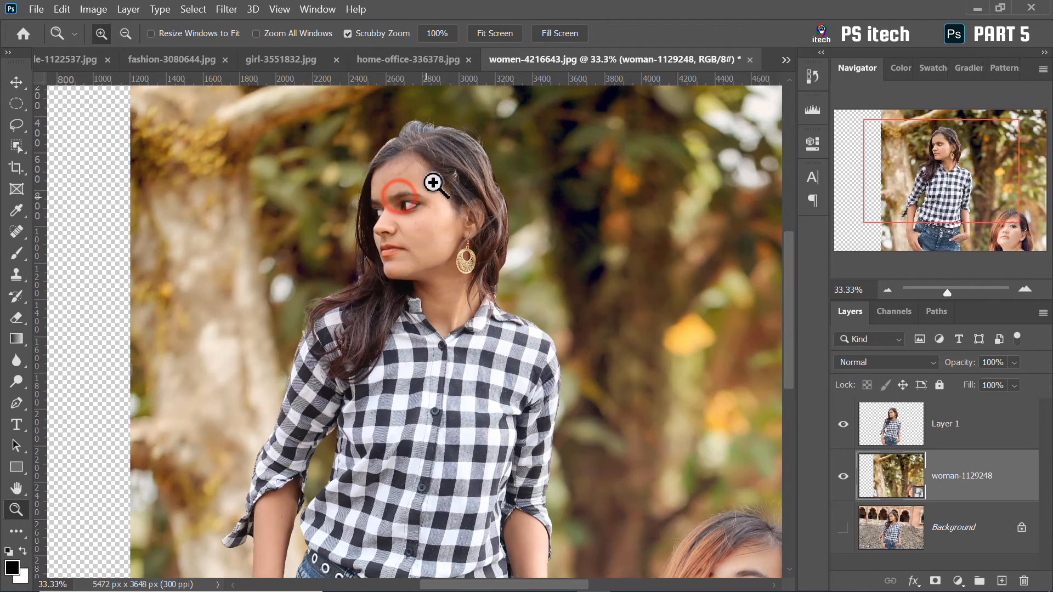
pyautogui.click(440, 147)
pyautogui.press('l')
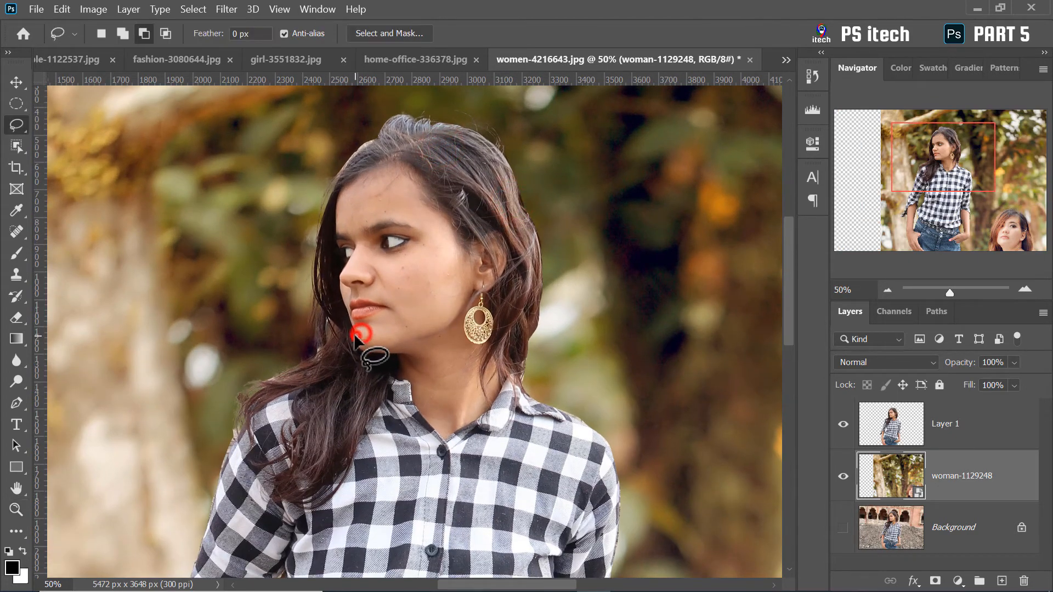
pyautogui.press('z')
pyautogui.click(431, 130)
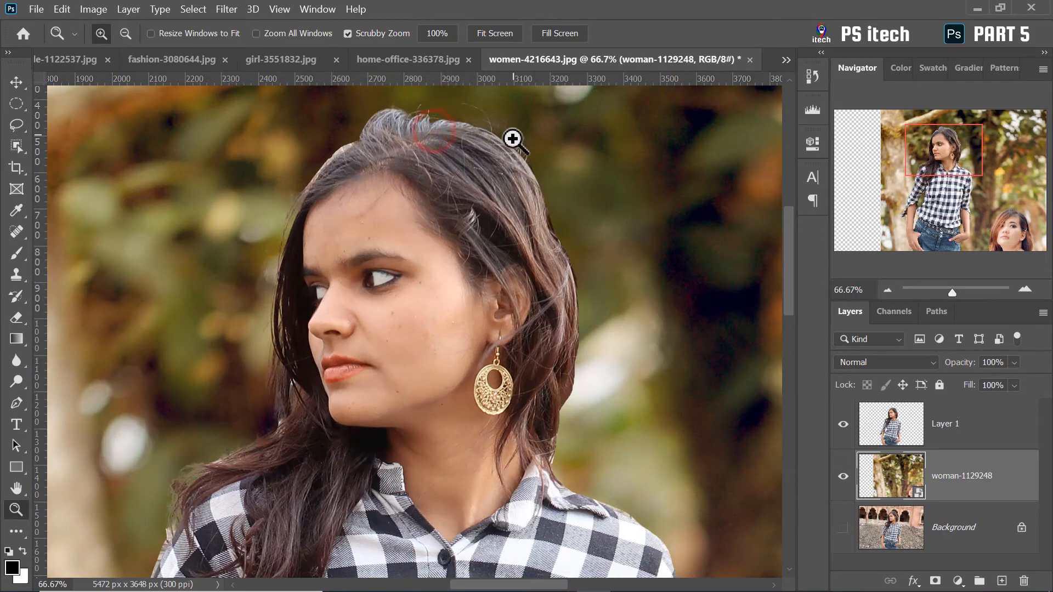
pyautogui.click(284, 296)
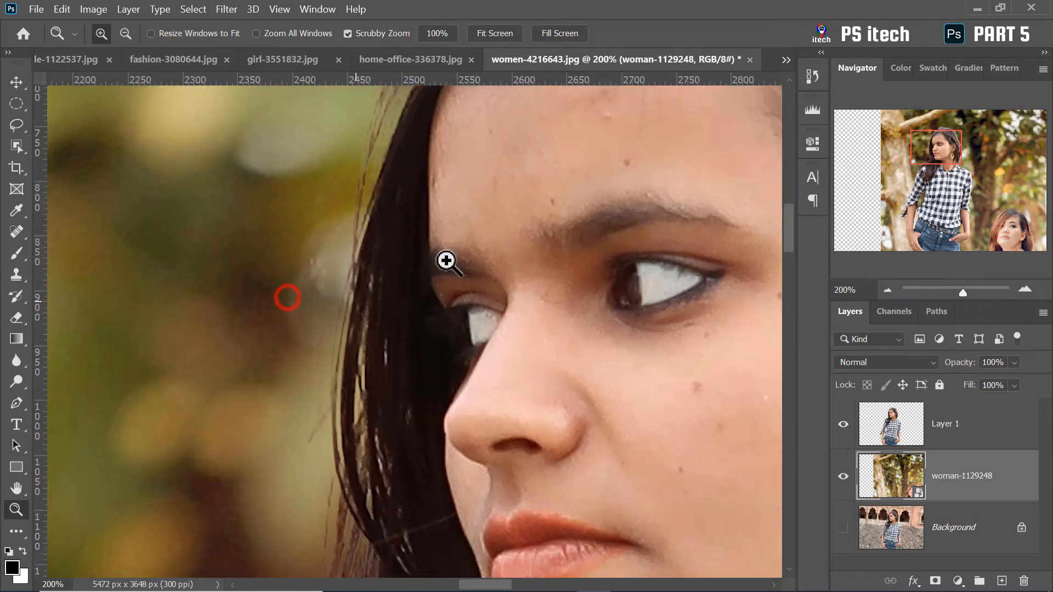
pyautogui.rightClick(437, 231)
pyautogui.click(472, 242)
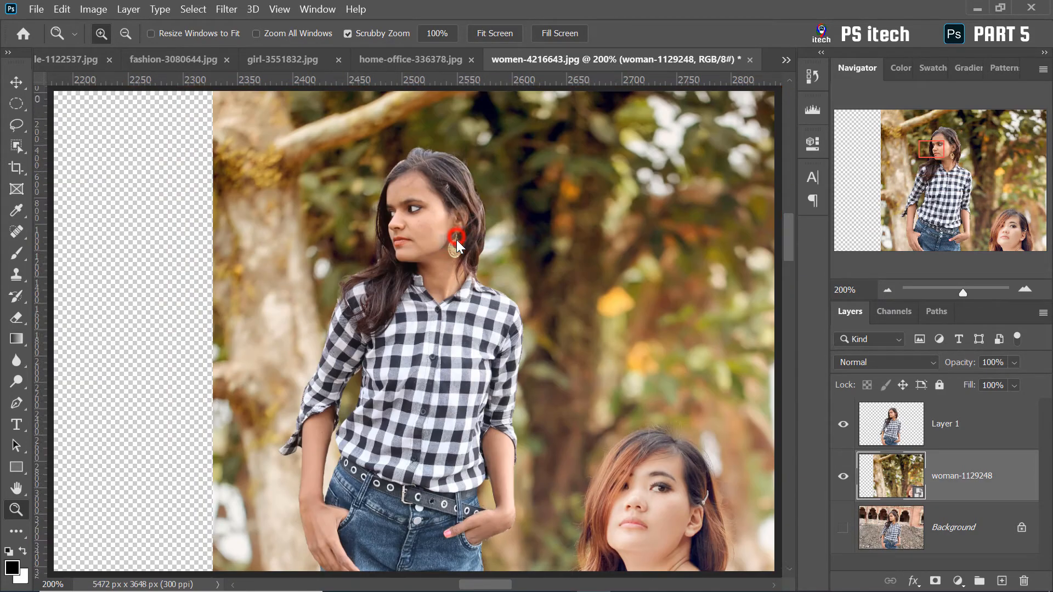
# Crop the image to about 2475 px wide around the standing woman, excluding the transparent strip and the seated woman
pyautogui.press('c')
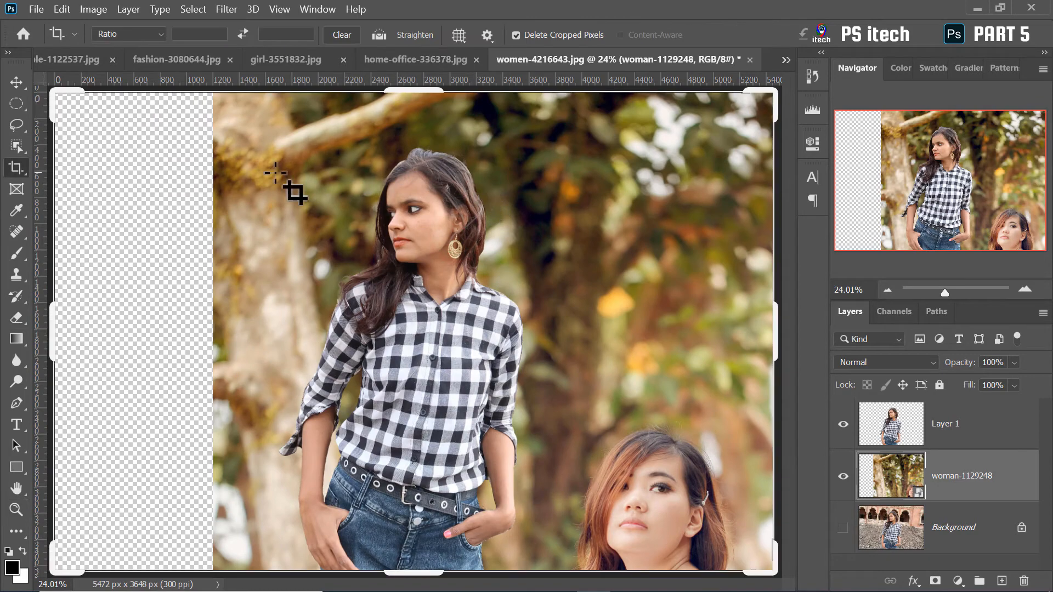
pyautogui.moveTo(53, 316); pyautogui.dragTo(143, 307)
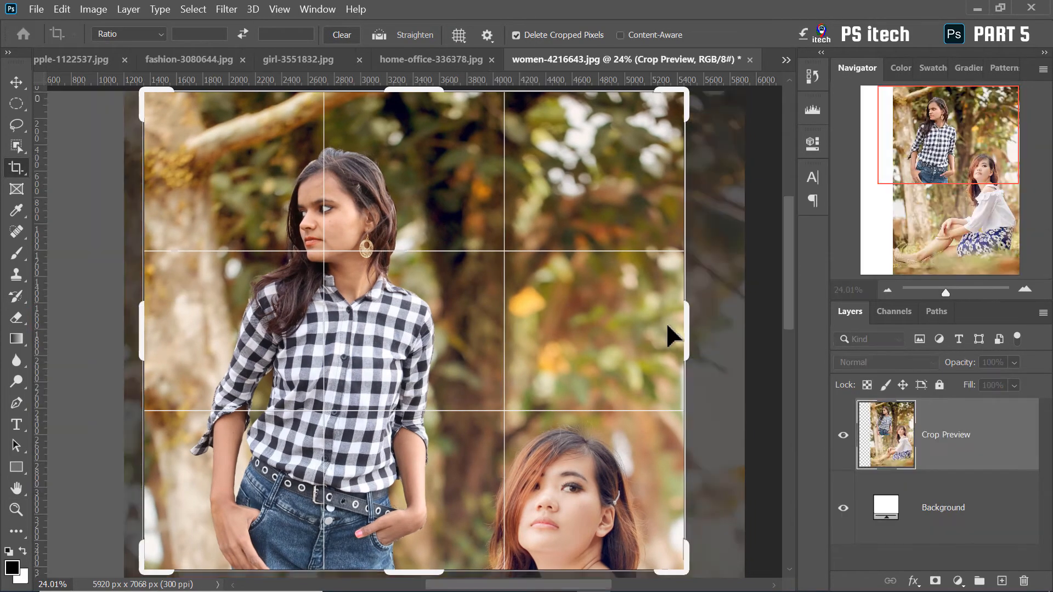
pyautogui.moveTo(686, 321); pyautogui.dragTo(571, 340)
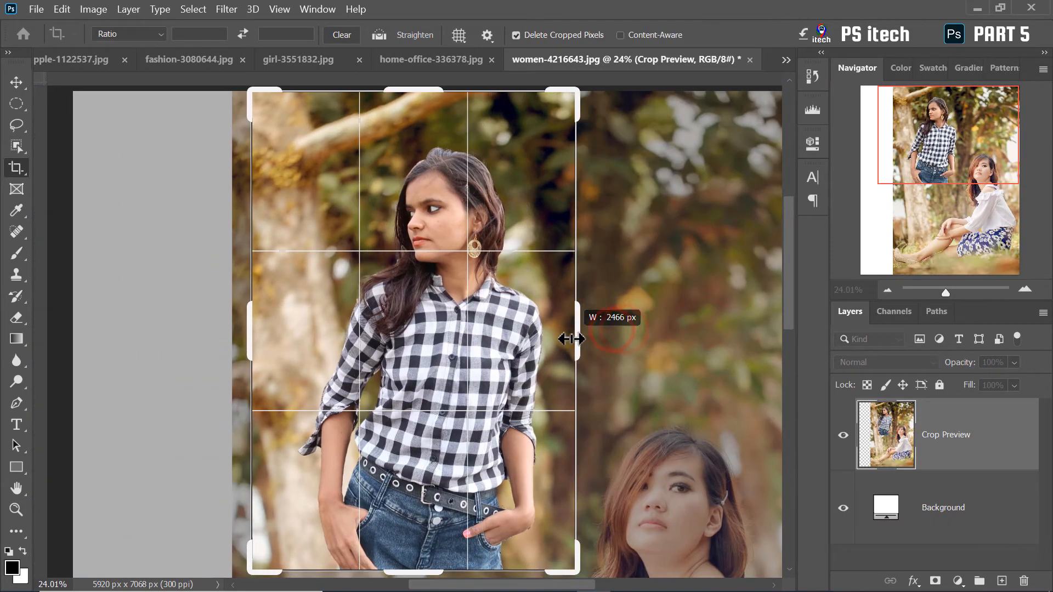
pyautogui.hotkey('ctrl', 'r')
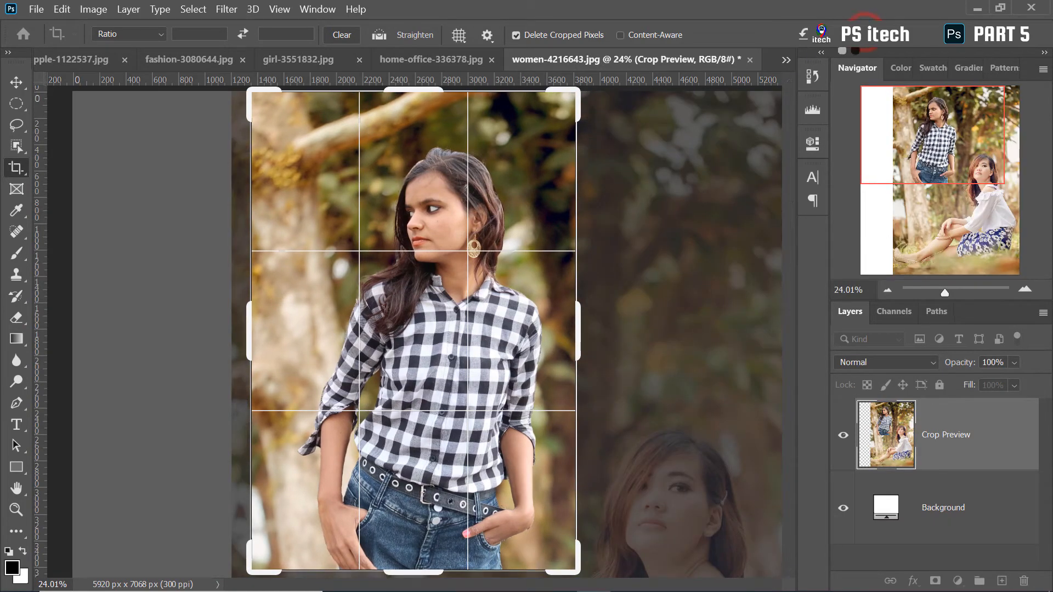
pyautogui.press('Return')
# Examine the cutout's edges around the belt, hand, forearm and shirt sleeve at high magnification
pyautogui.press('z')
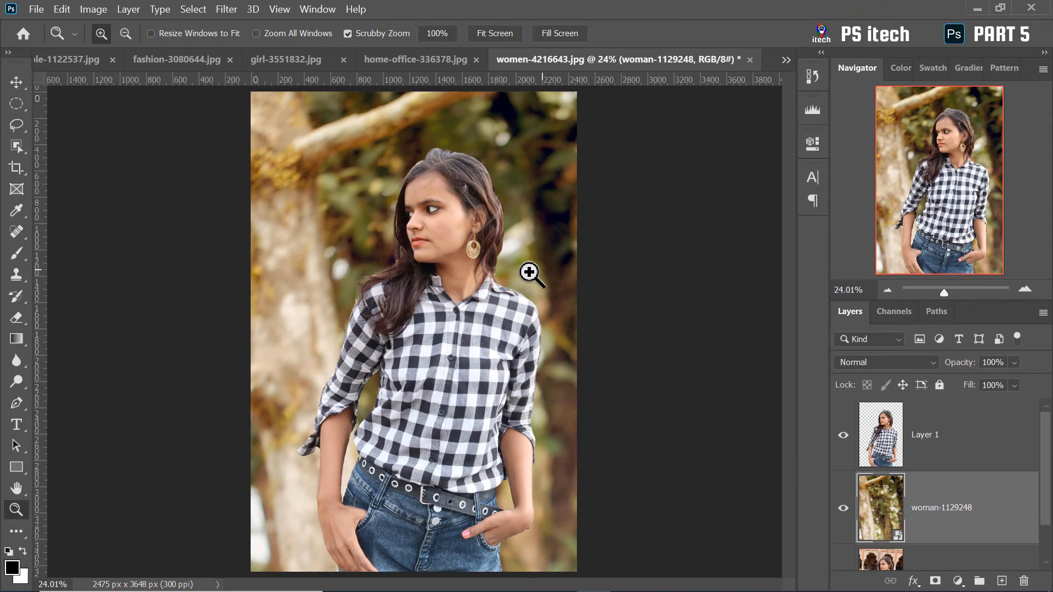
pyautogui.click(446, 216)
pyautogui.click(447, 214)
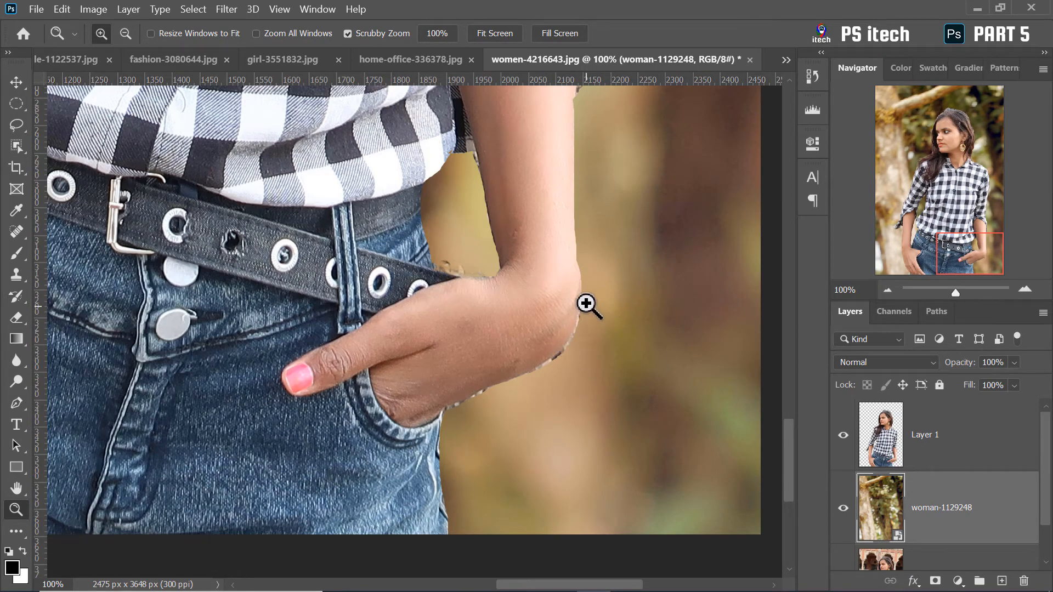
pyautogui.moveTo(788, 449); pyautogui.dragTo(789, 422)
pyautogui.click(564, 482)
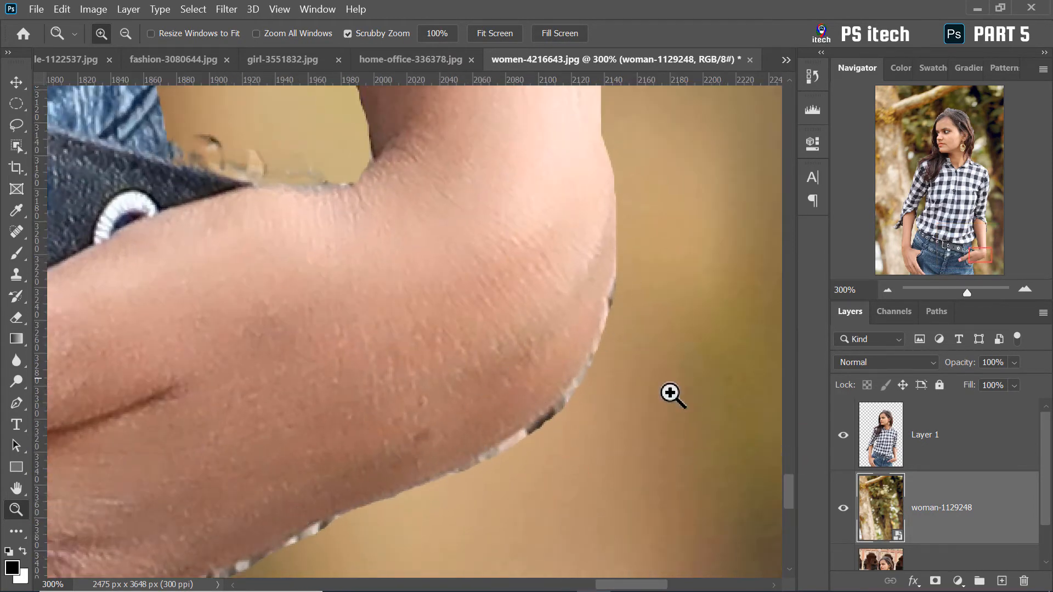
pyautogui.moveTo(785, 484); pyautogui.dragTo(782, 435)
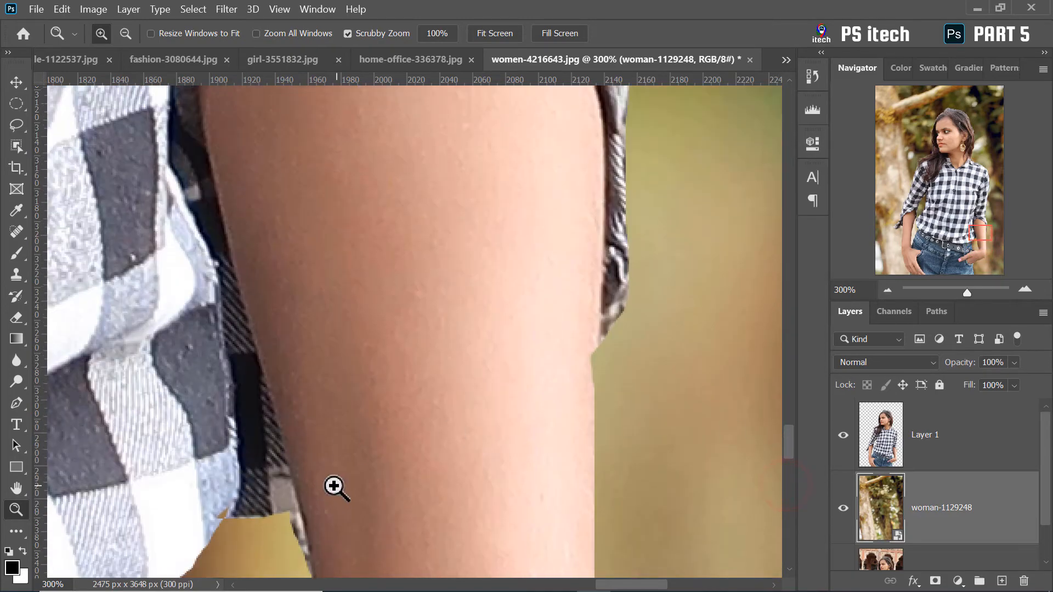
pyautogui.click(230, 512)
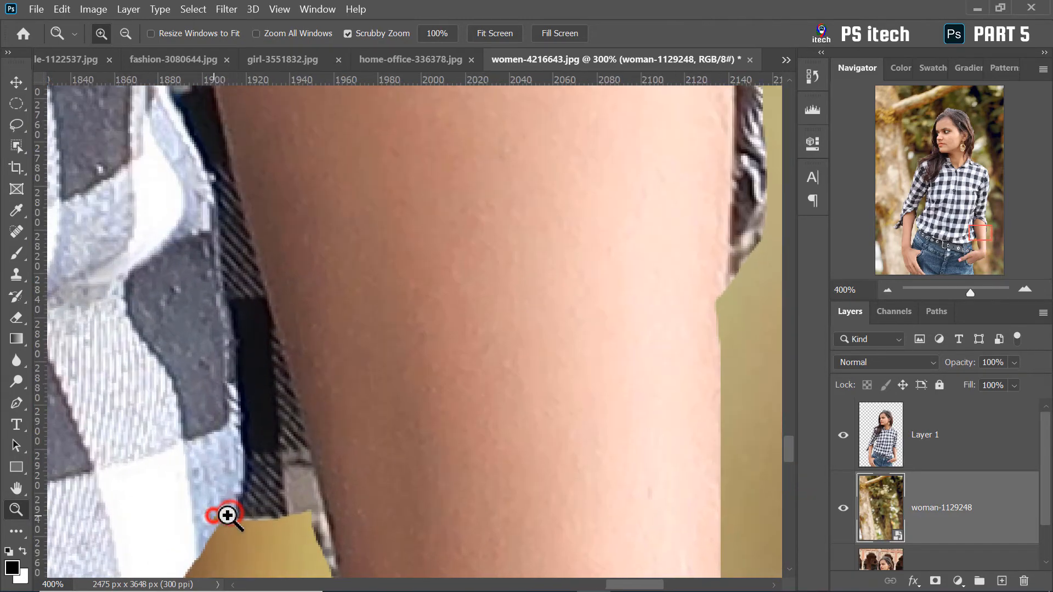
pyautogui.rightClick(329, 408)
pyautogui.click(341, 412)
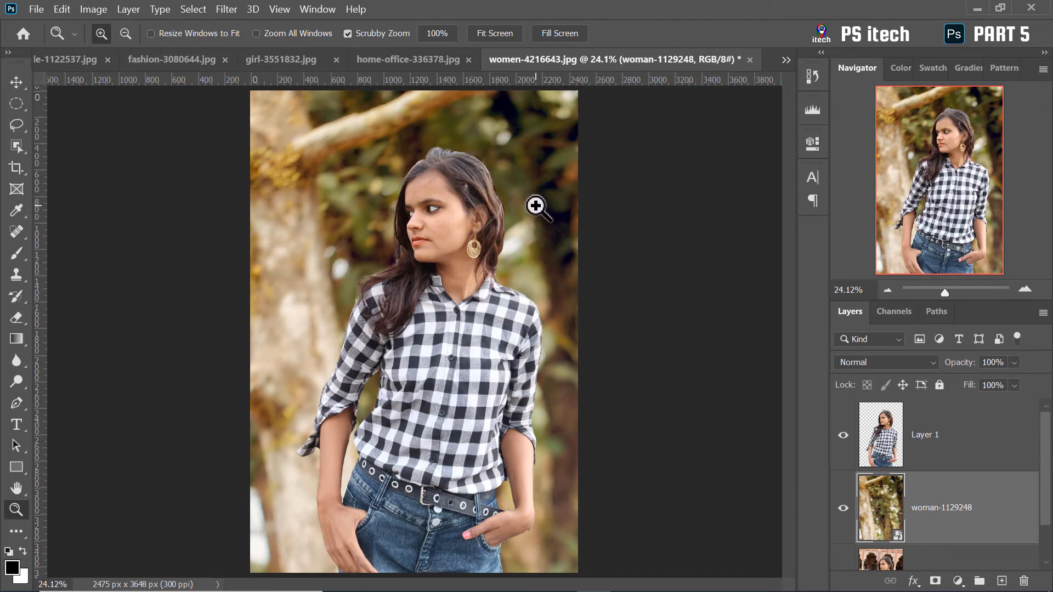
# Switch to sparrow-9950.jpg and draw a freehand Lasso selection about 1500 px wide loosely around the sparrow
pyautogui.click(80, 62)
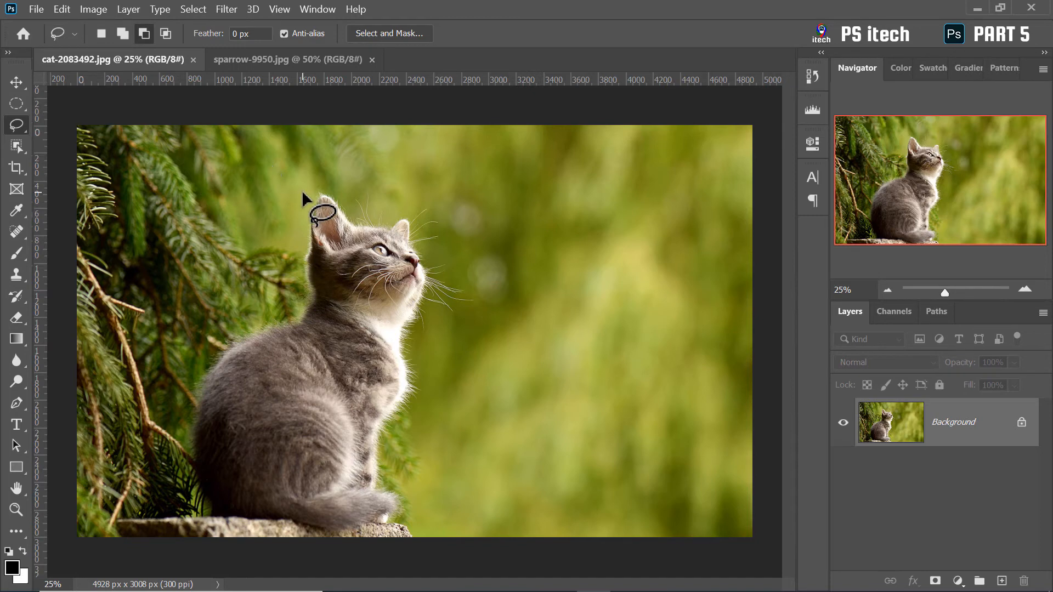
pyautogui.click(328, 60)
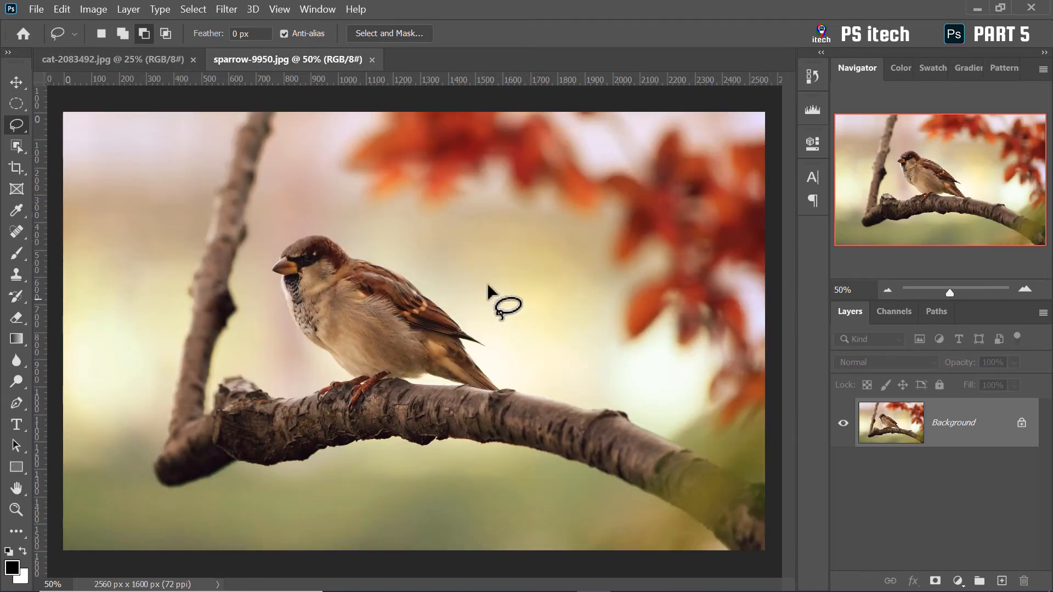
pyautogui.moveTo(454, 155)
pyautogui.mouseDown()
pyautogui.moveTo(228, 188)
pyautogui.moveTo(174, 503)
pyautogui.moveTo(390, 566)
pyautogui.moveTo(555, 317)
pyautogui.moveTo(463, 106)
pyautogui.moveTo(247, 206)
pyautogui.mouseUp()
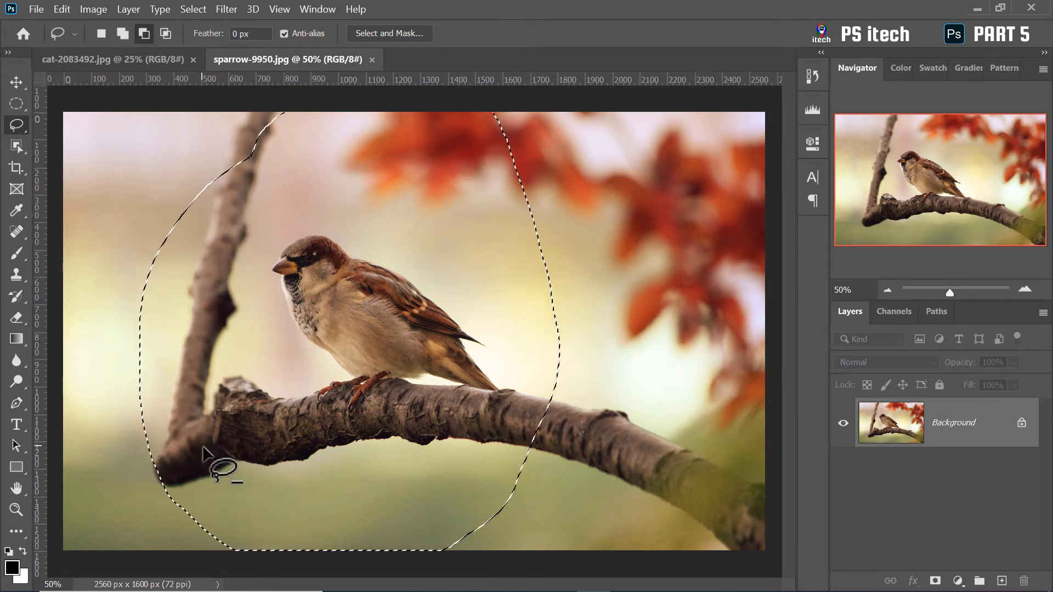
# Try a 250-pixel feather on the sparrow selection, previewing it in Quick Mask, and undo it
pyautogui.rightClick(340, 190)
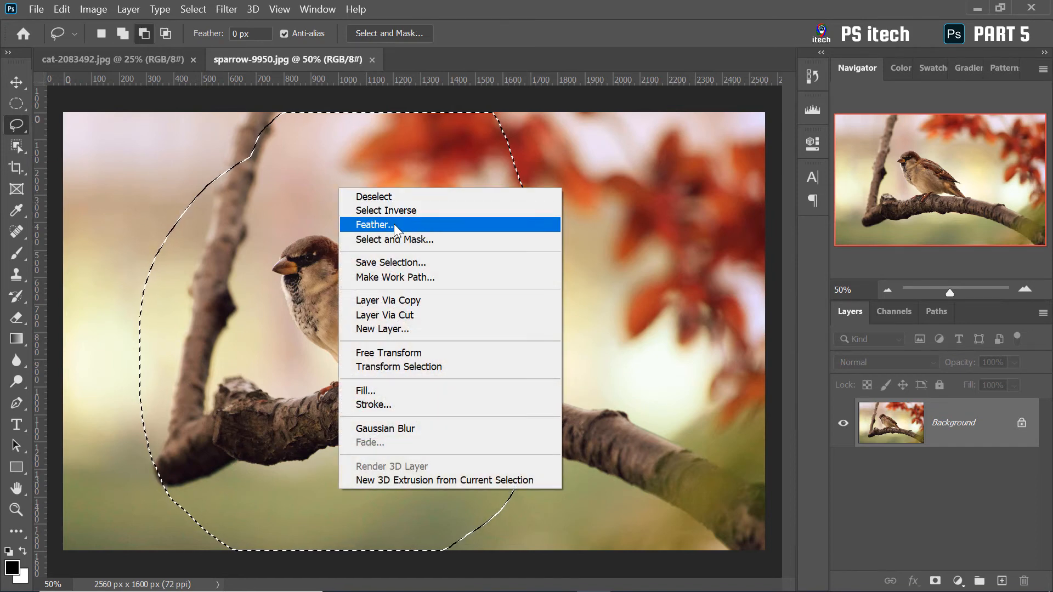
pyautogui.click(394, 224)
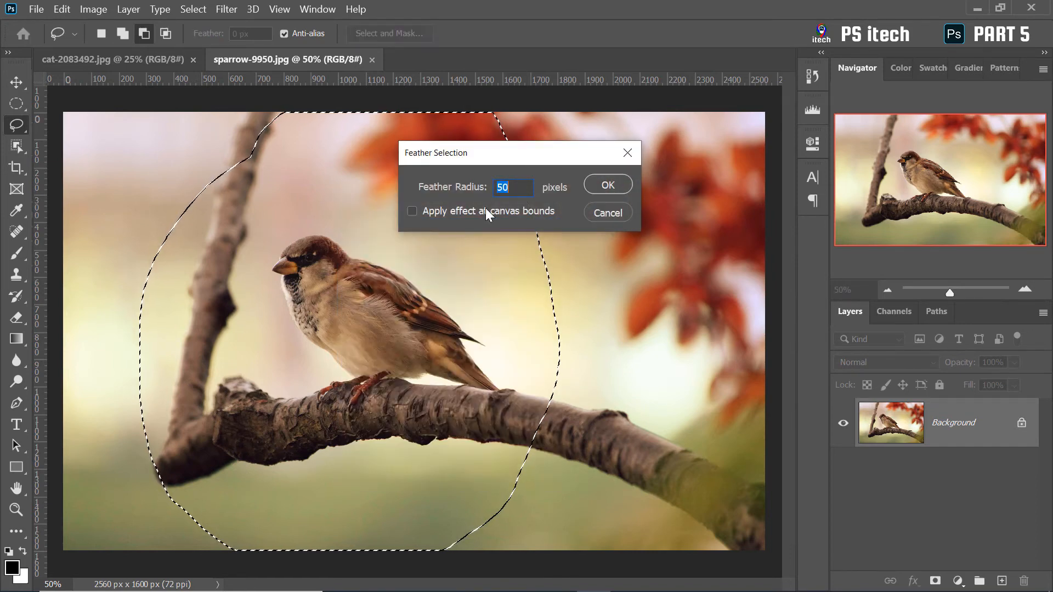
pyautogui.write('250')
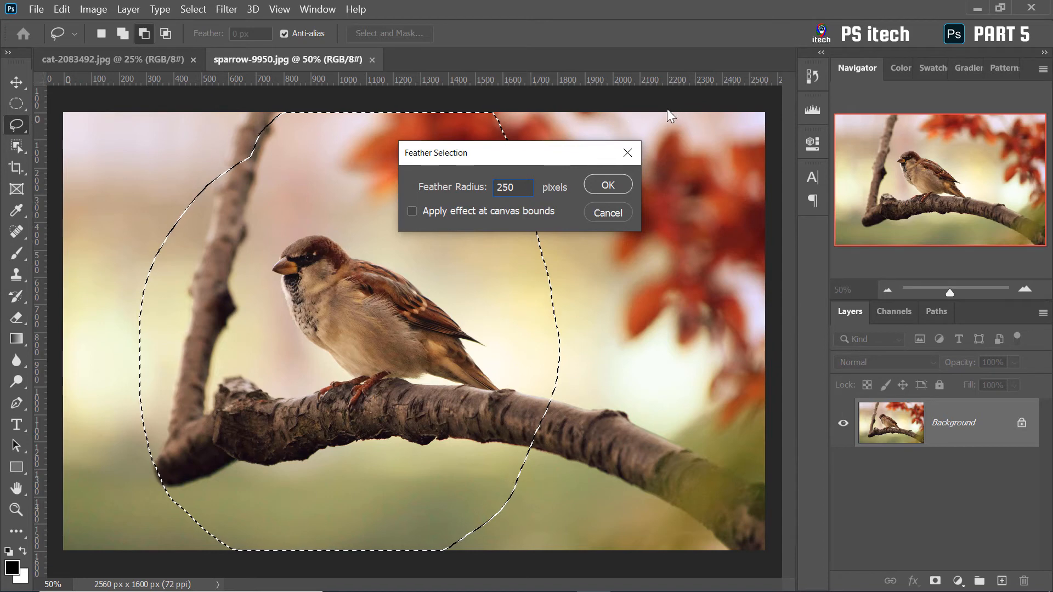
pyautogui.click(612, 185)
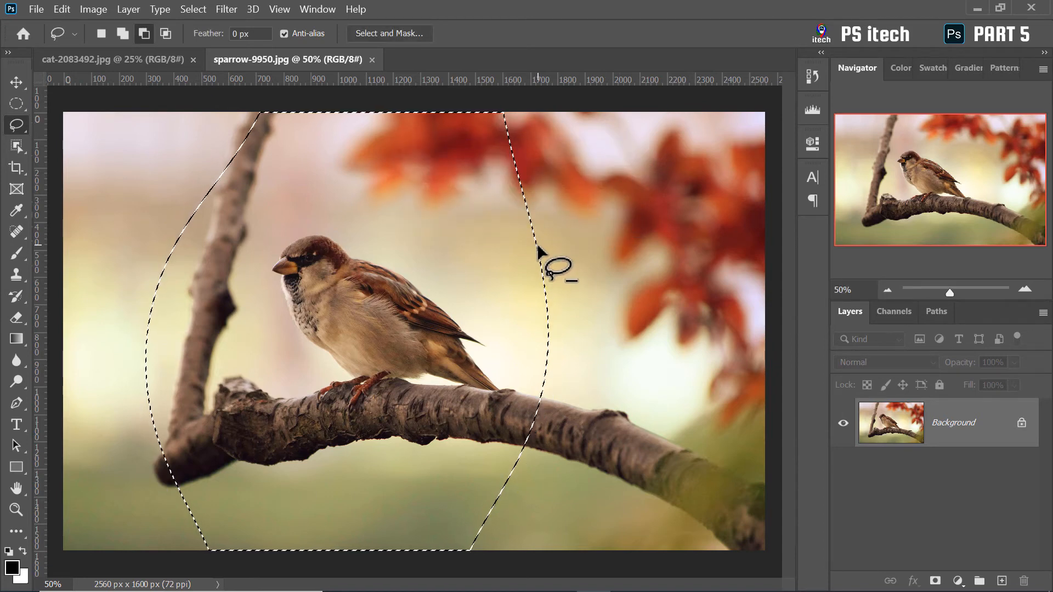
pyautogui.press('q')
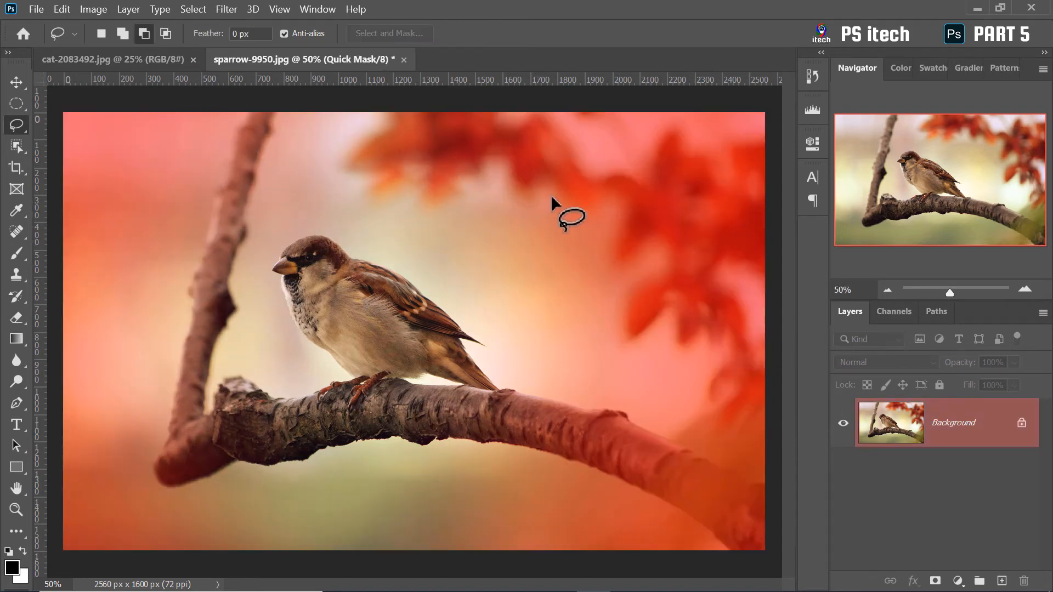
pyautogui.press('q')
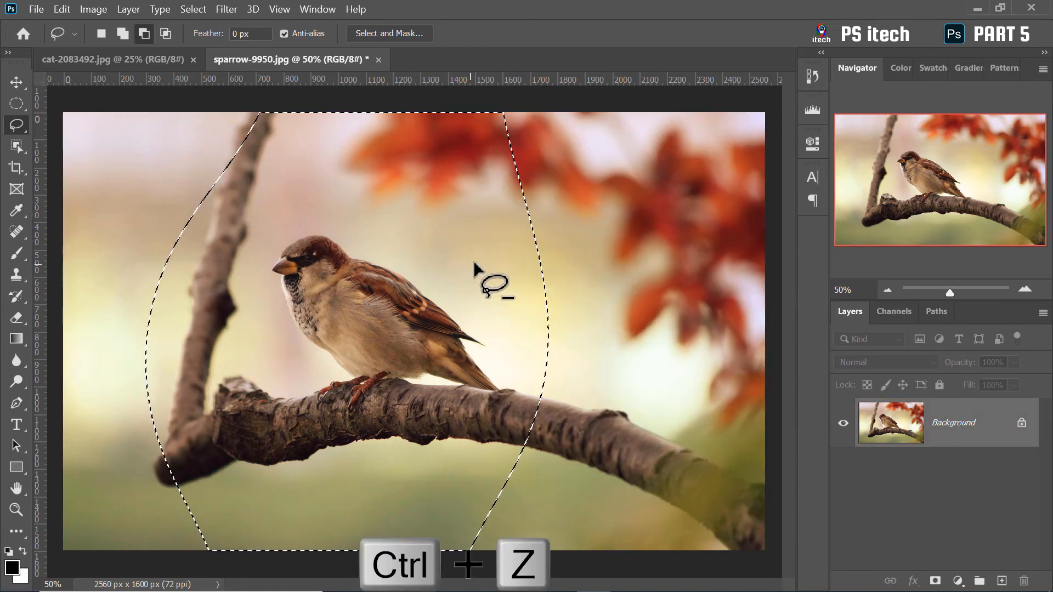
pyautogui.hotkey('ctrl', 'z')
pyautogui.press('q')
# Feather the sparrow selection by 150 pixels and preview its soft edge in Quick Mask
pyautogui.rightClick(443, 217)
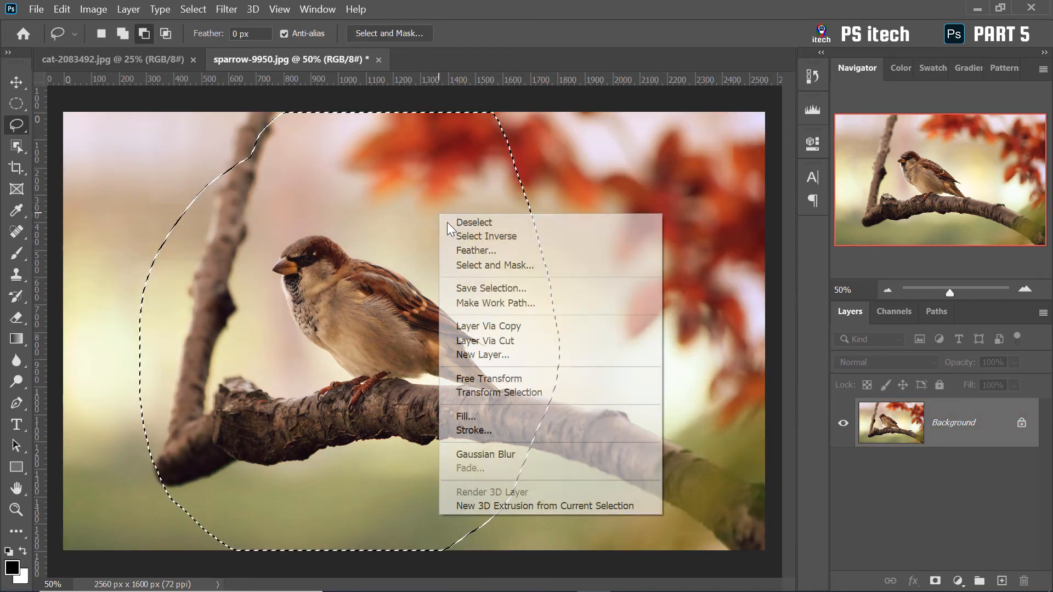
pyautogui.click(482, 248)
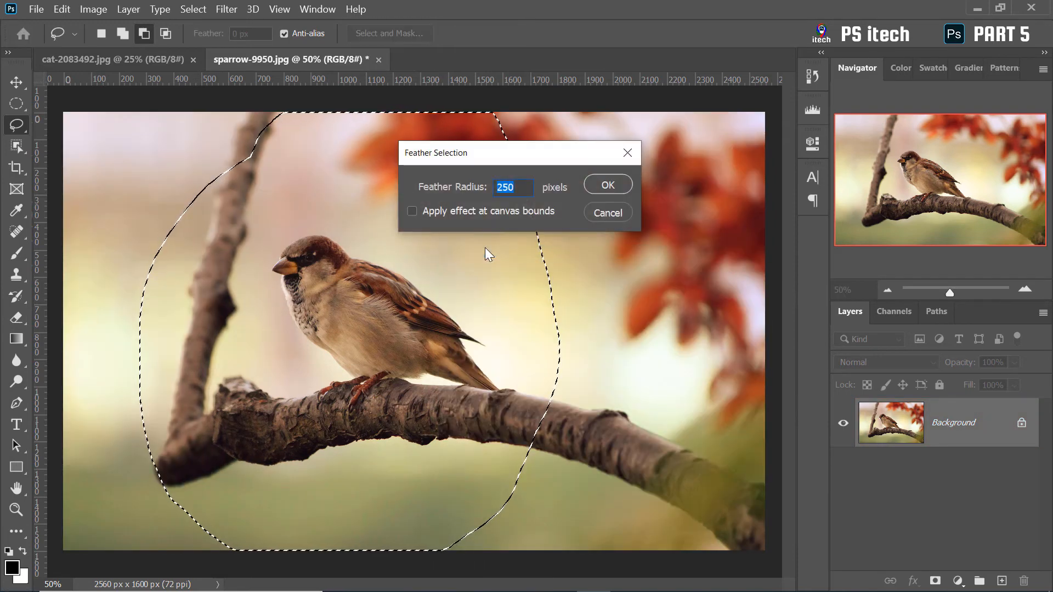
pyautogui.write('150')
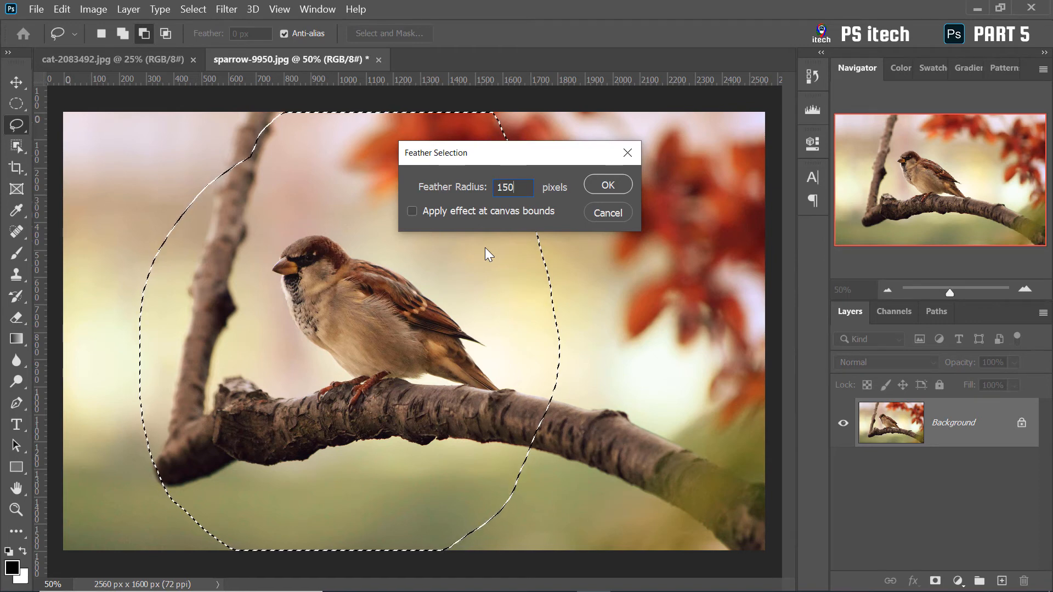
pyautogui.press('Return')
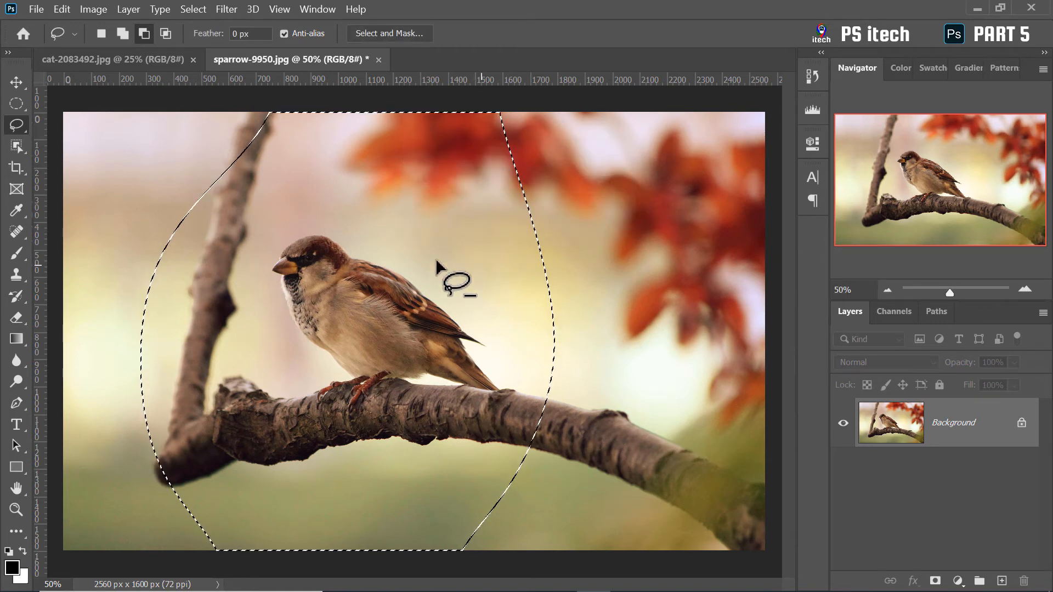
pyautogui.press('q')
pyautogui.press('q')
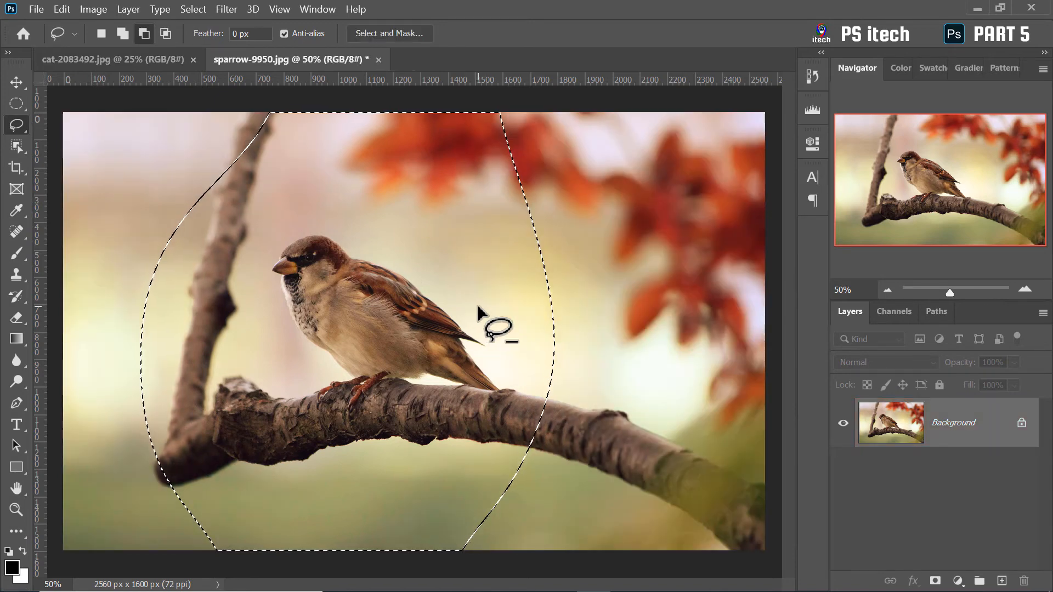
# Copy the feathered sparrow selection and paste it into cat-2083492.jpg
pyautogui.hotkey('ctrl', 'c')
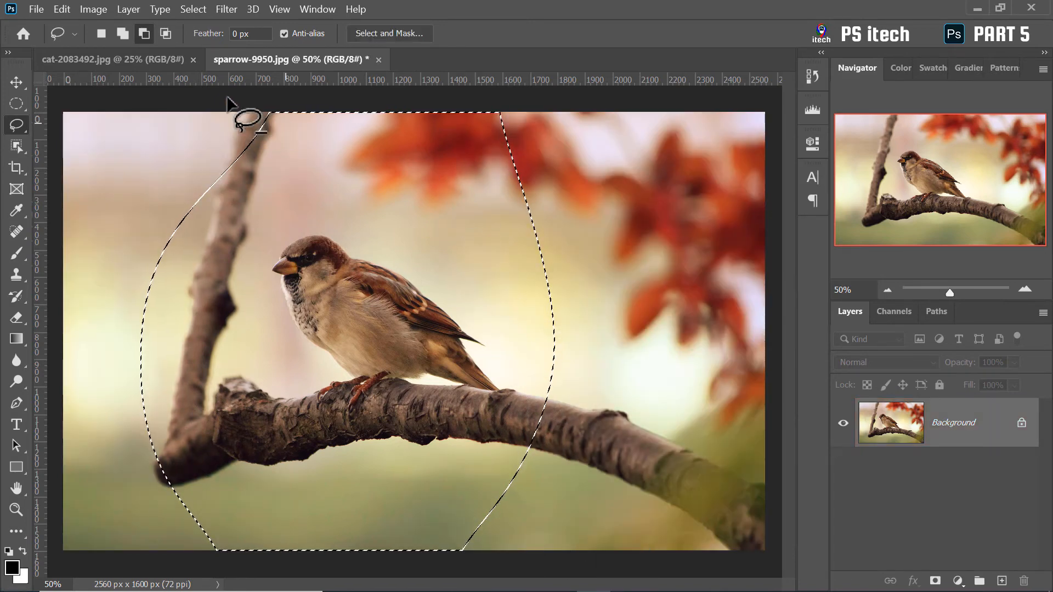
pyautogui.click(112, 60)
pyautogui.hotkey('ctrl', 'v')
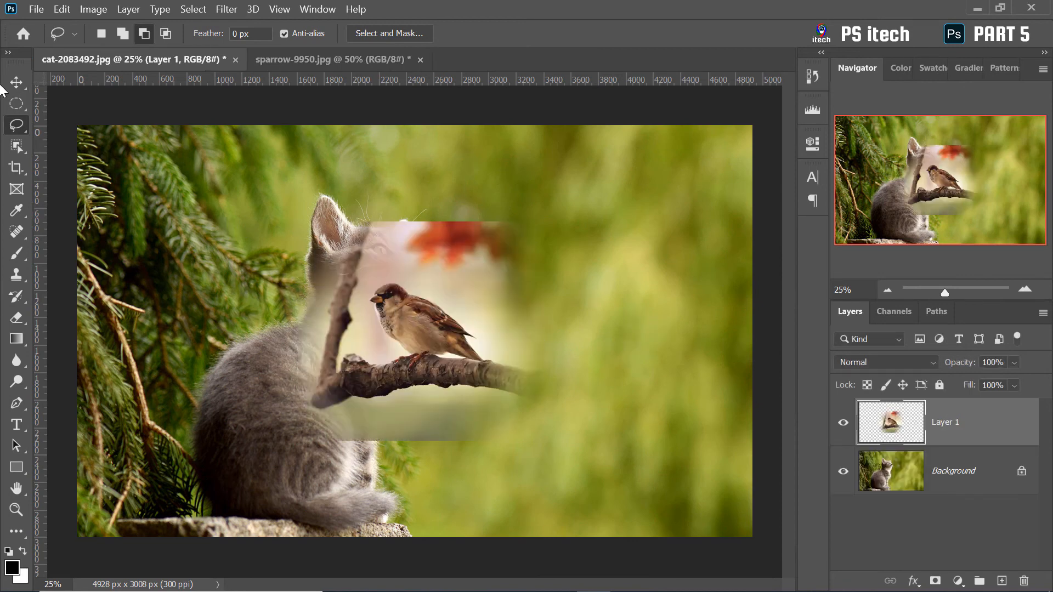
# Move the pasted sparrow to the right of the cat and enlarge it proportionally to about twice its size
pyautogui.click(16, 82)
pyautogui.moveTo(412, 253); pyautogui.dragTo(544, 164)
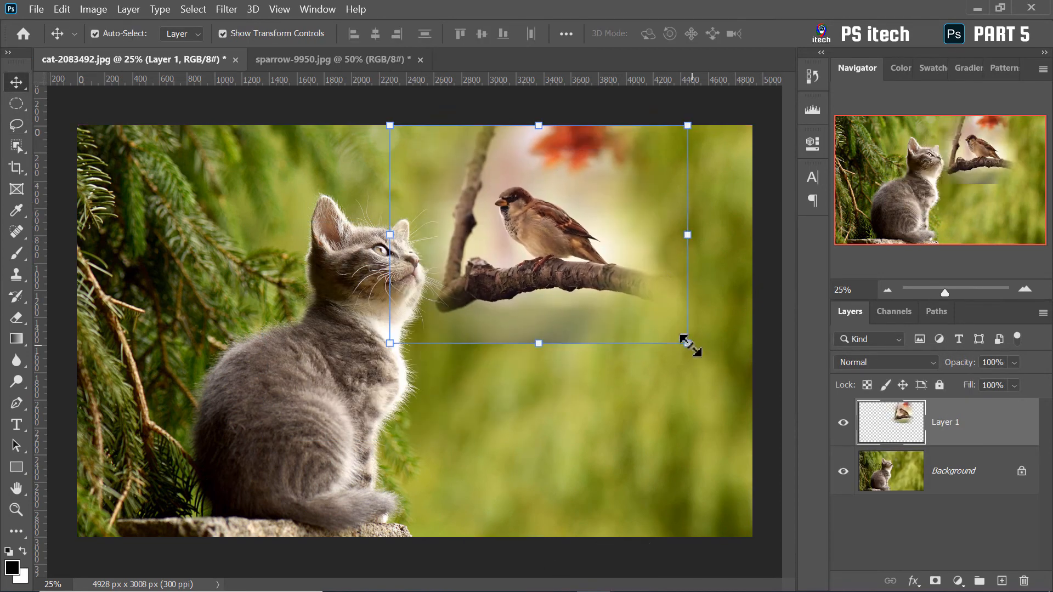
pyautogui.moveTo(688, 345); pyautogui.dragTo(995, 540)
pyautogui.press('Return')
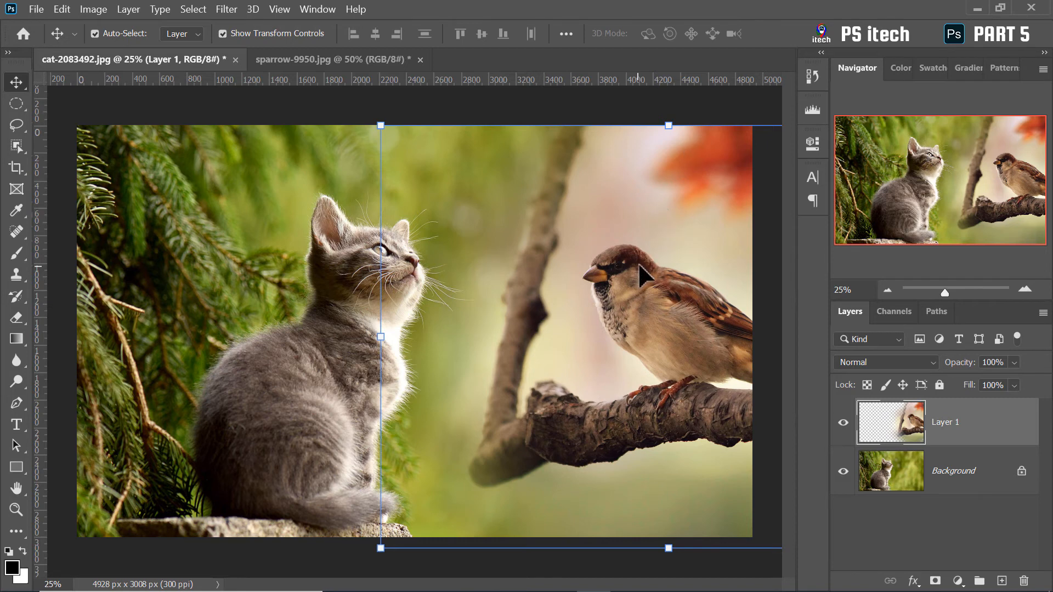
pyautogui.press('z')
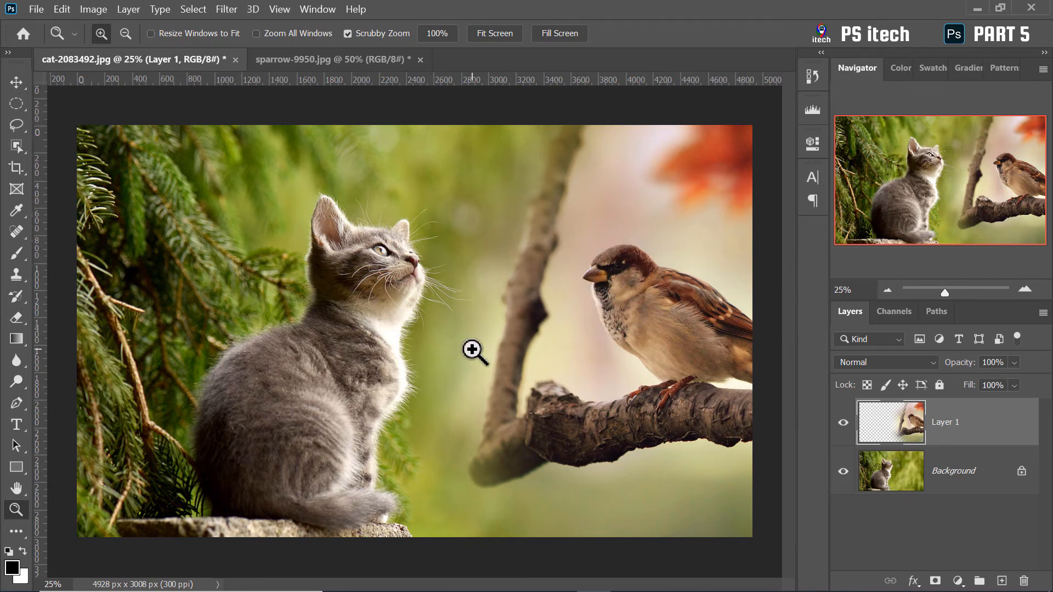
# Close the cat-2083492.jpg document
pyautogui.rightClick(201, 57)
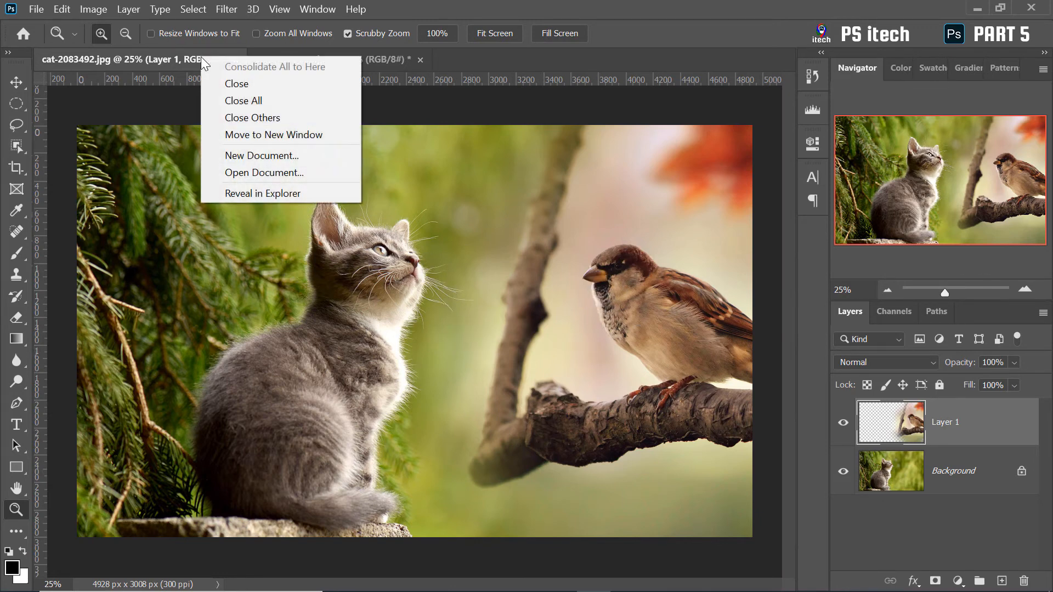
pyautogui.click(241, 84)
pyautogui.click(576, 250)
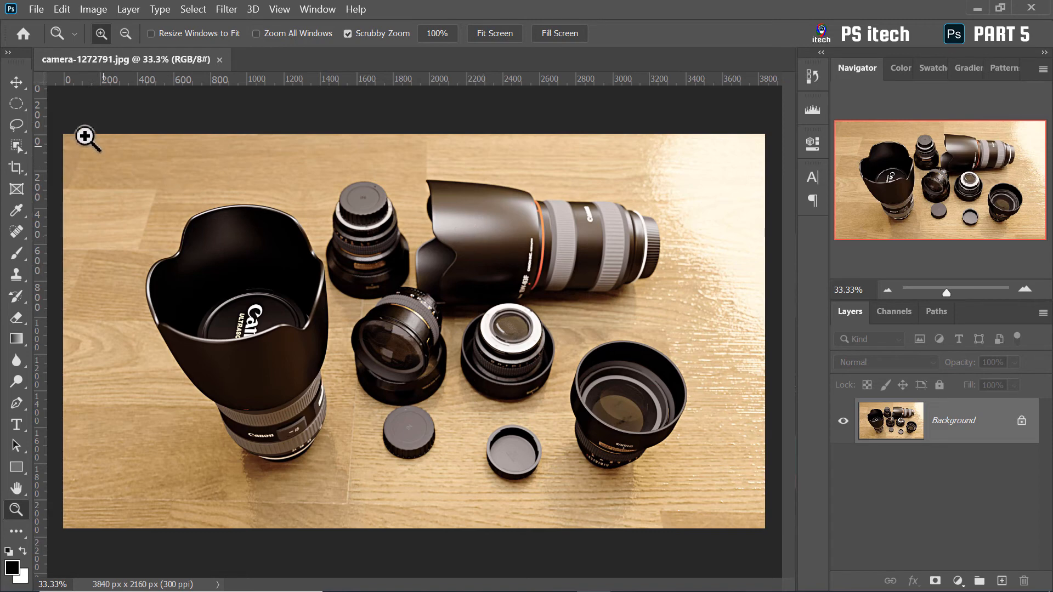
# Lasso an area about 450 px wide around the small open lens cap, remove it with a Content-Aware fill, and deselect
pyautogui.click(16, 126)
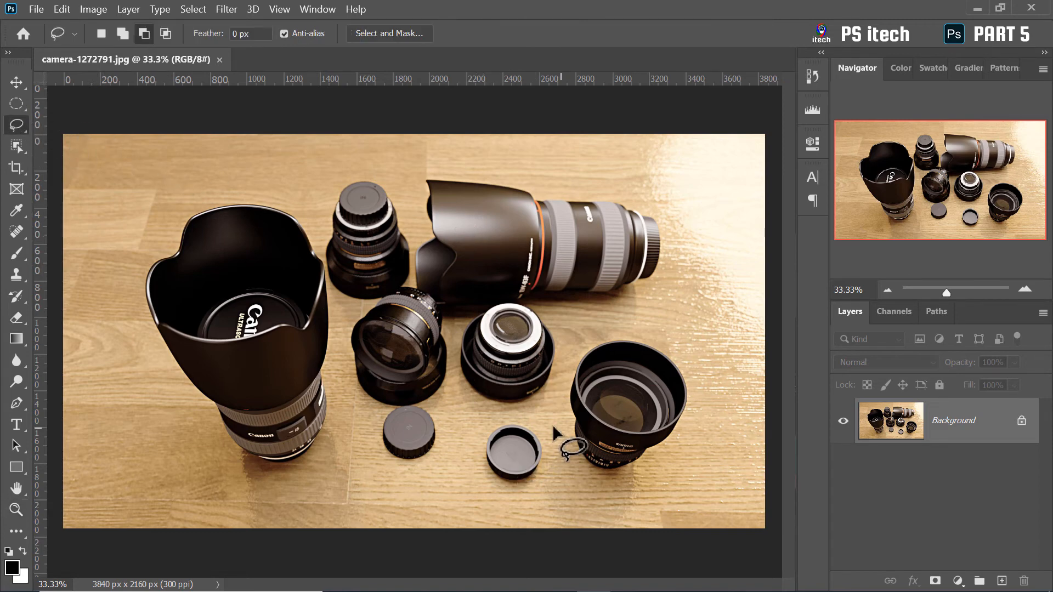
pyautogui.moveTo(530, 416)
pyautogui.mouseDown()
pyautogui.moveTo(487, 424)
pyautogui.moveTo(471, 448)
pyautogui.moveTo(498, 490)
pyautogui.moveTo(532, 496)
pyautogui.moveTo(554, 452)
pyautogui.moveTo(530, 416)
pyautogui.mouseUp()
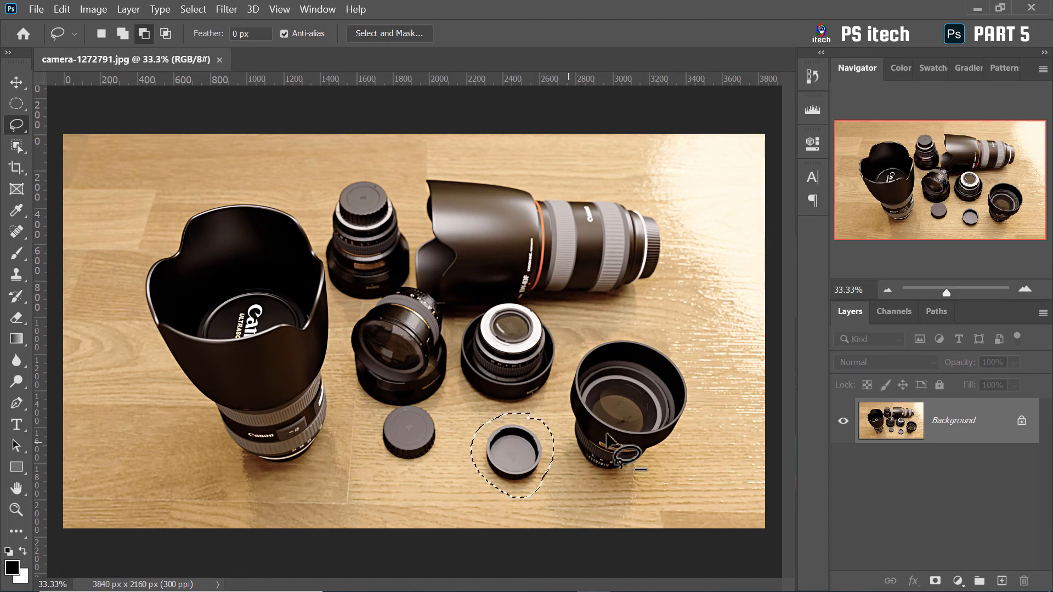
pyautogui.rightClick(555, 425)
pyautogui.click(581, 320)
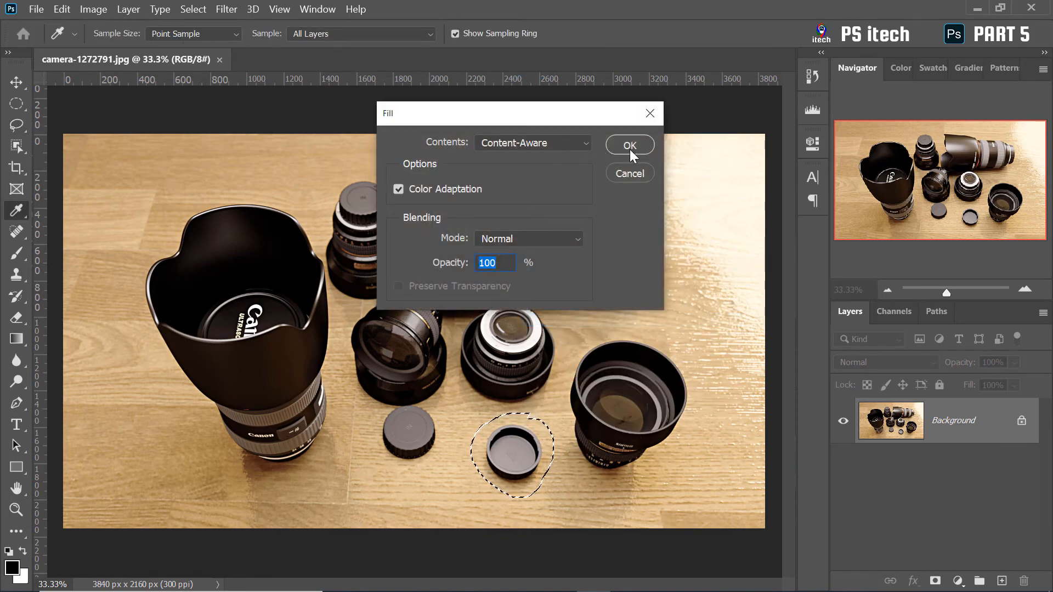
pyautogui.click(629, 145)
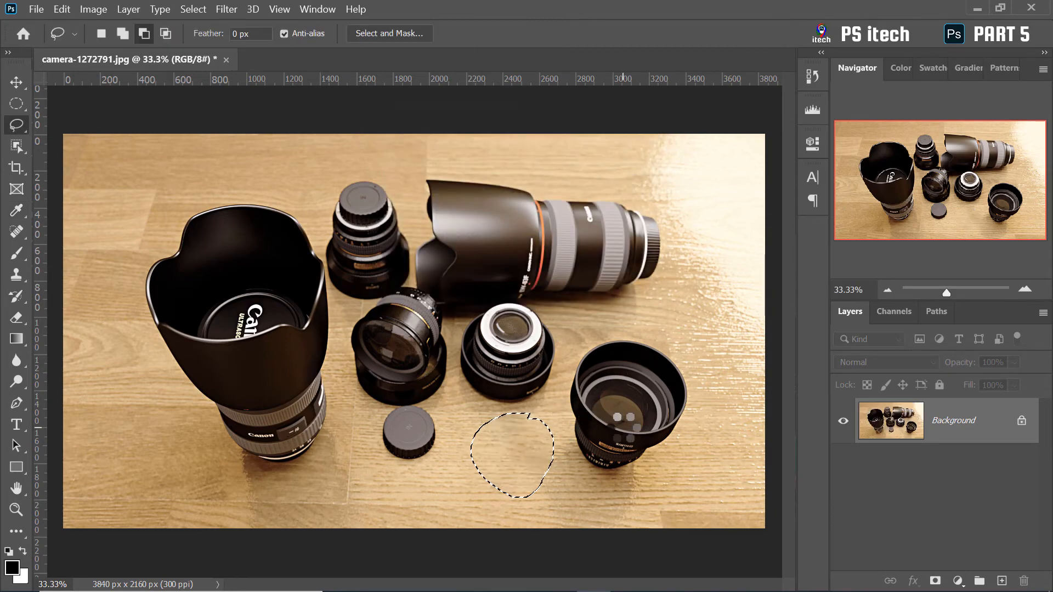
pyautogui.rightClick(550, 314)
pyautogui.click(636, 22)
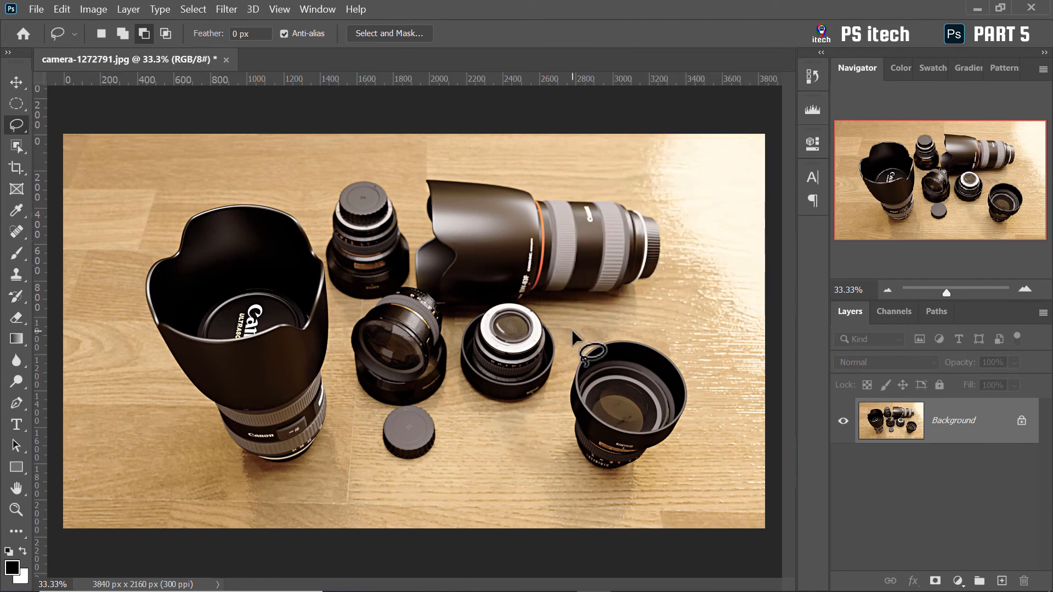
# Draw a loose freehand Lasso selection about 920 px wide around the lens at the image's lower right
pyautogui.moveTo(593, 327)
pyautogui.mouseDown()
pyautogui.moveTo(552, 416)
pyautogui.moveTo(559, 455)
pyautogui.moveTo(606, 489)
pyautogui.moveTo(676, 465)
pyautogui.moveTo(722, 400)
pyautogui.moveTo(683, 345)
pyautogui.moveTo(597, 327)
pyautogui.mouseUp()
# Try a 150-pixel feather on the lens selection, previewing it in Quick Mask, and undo it
pyautogui.rightClick(612, 334)
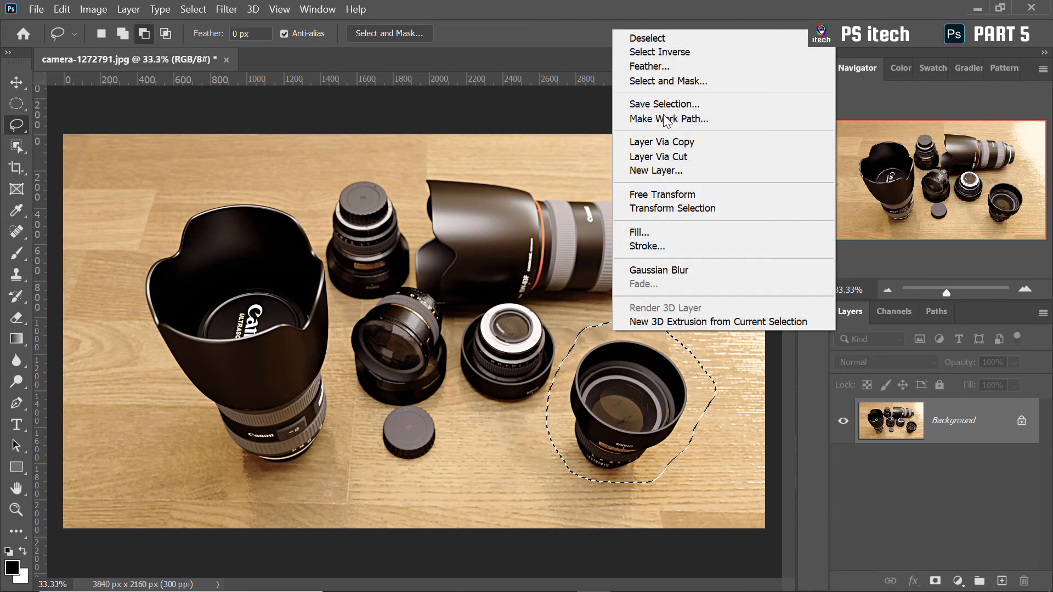
pyautogui.click(663, 68)
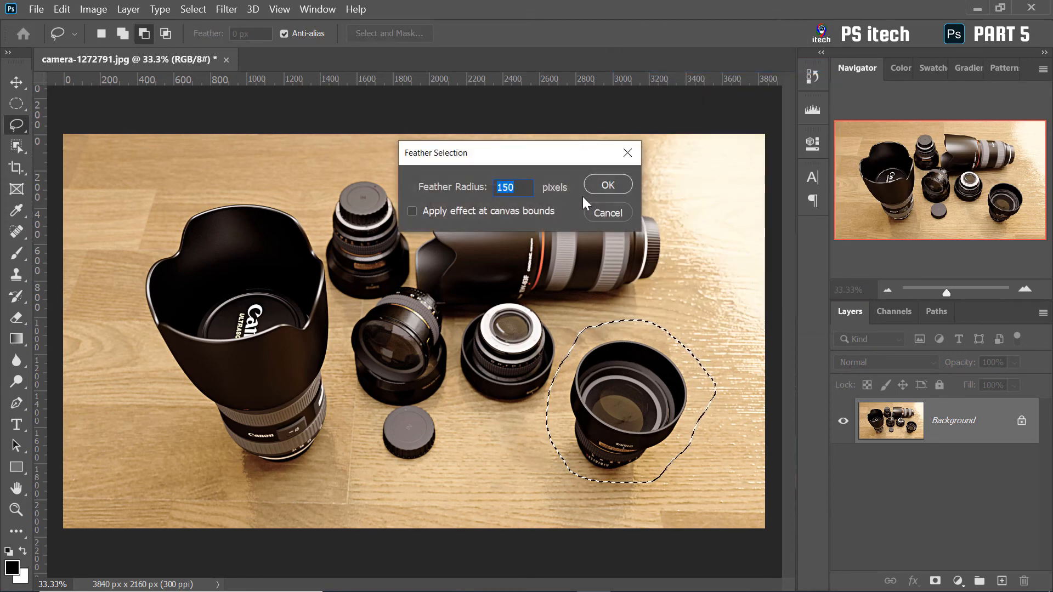
pyautogui.click(607, 185)
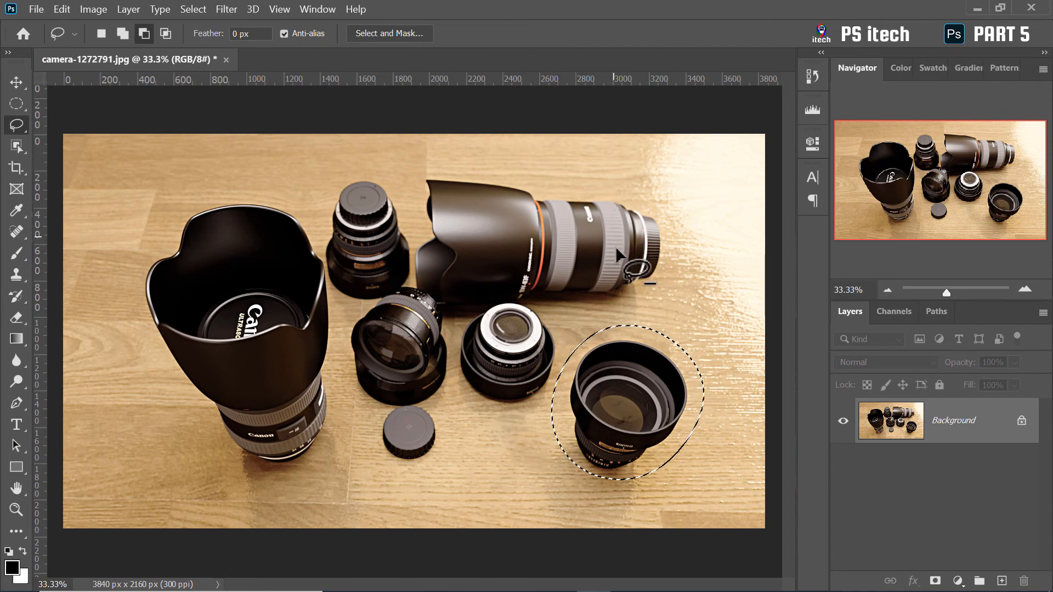
pyautogui.press('q')
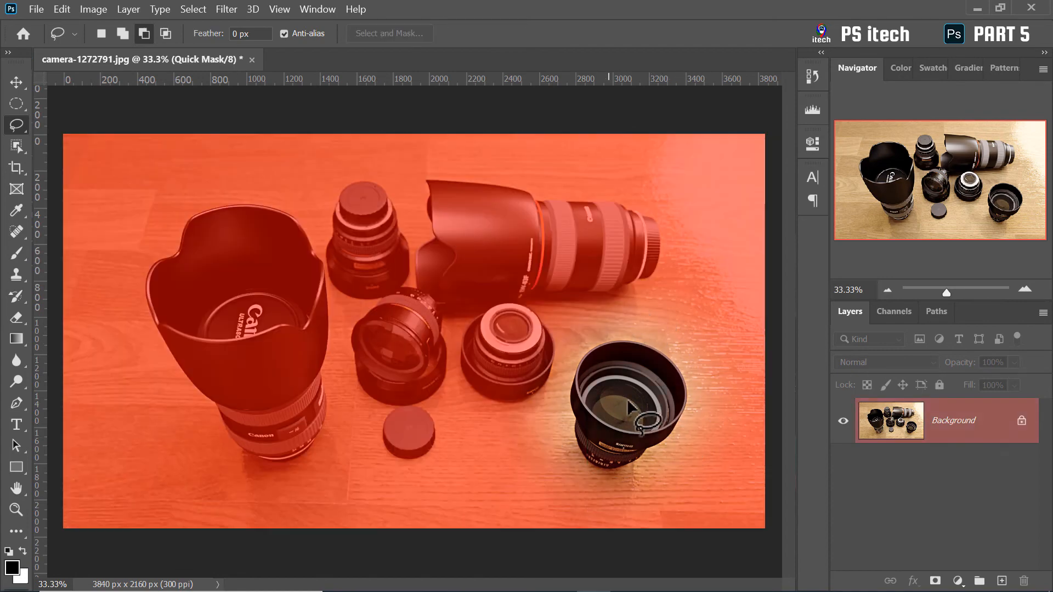
pyautogui.hotkey('ctrl', 'z')
pyautogui.hotkey('ctrl', 'z')
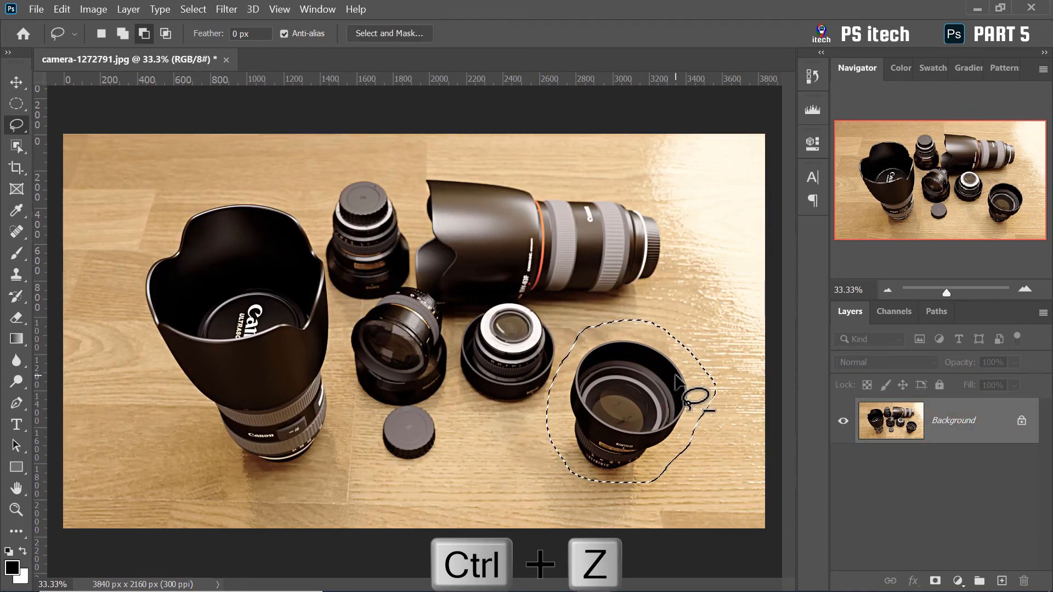
# Feather the lens selection by 50 pixels and preview its edge in Quick Mask
pyautogui.rightClick(639, 388)
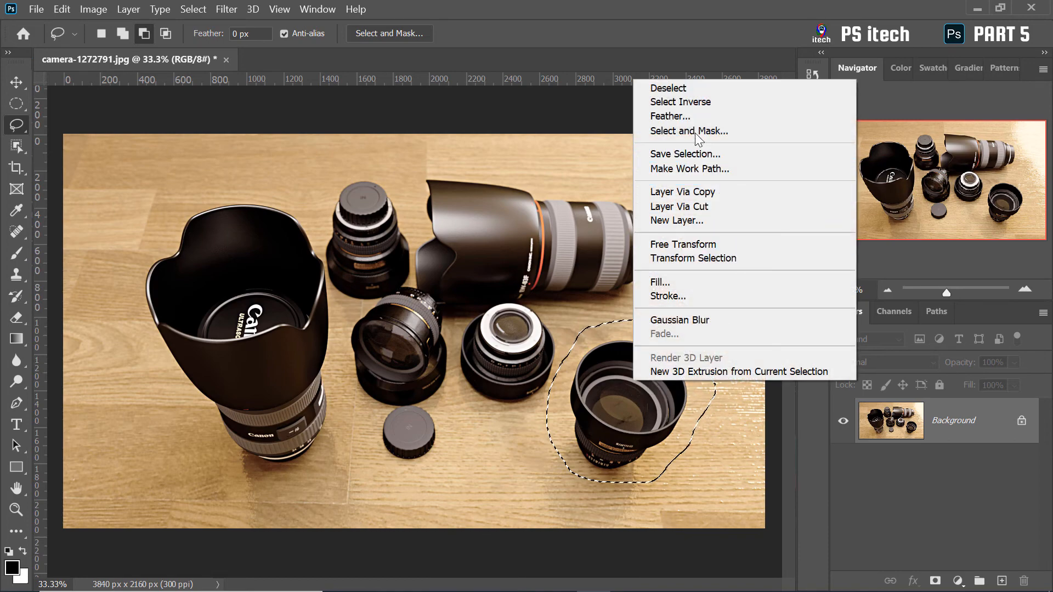
pyautogui.click(685, 112)
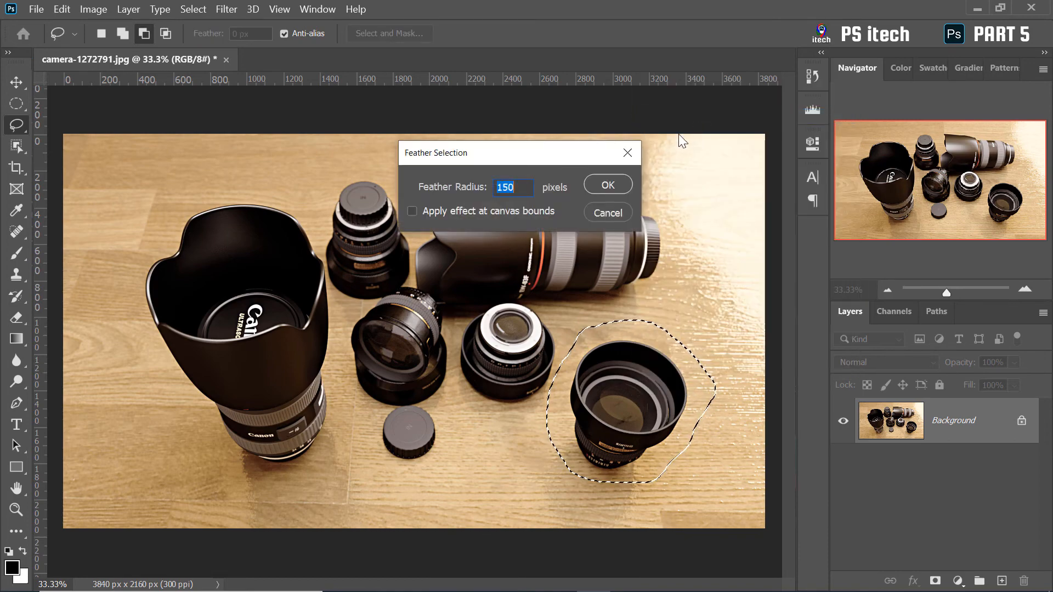
pyautogui.write('50')
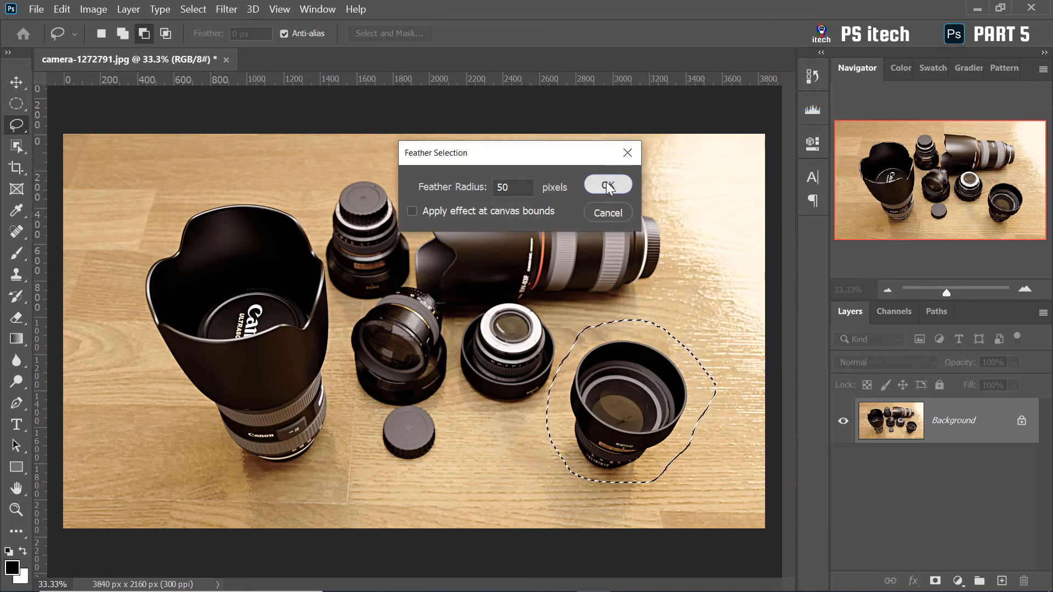
pyautogui.click(607, 186)
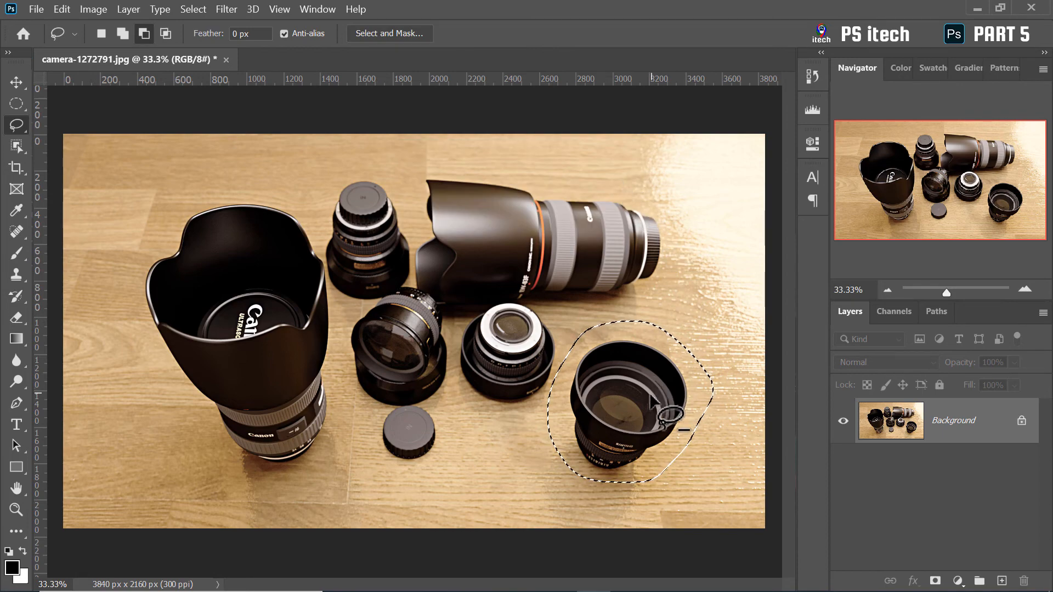
pyautogui.press('q')
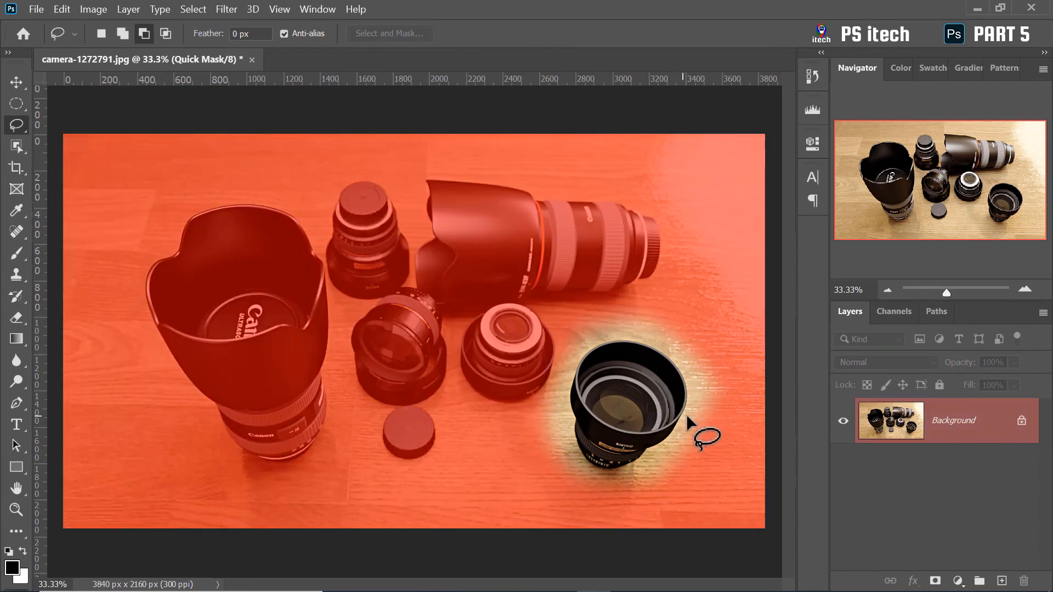
pyautogui.press('q')
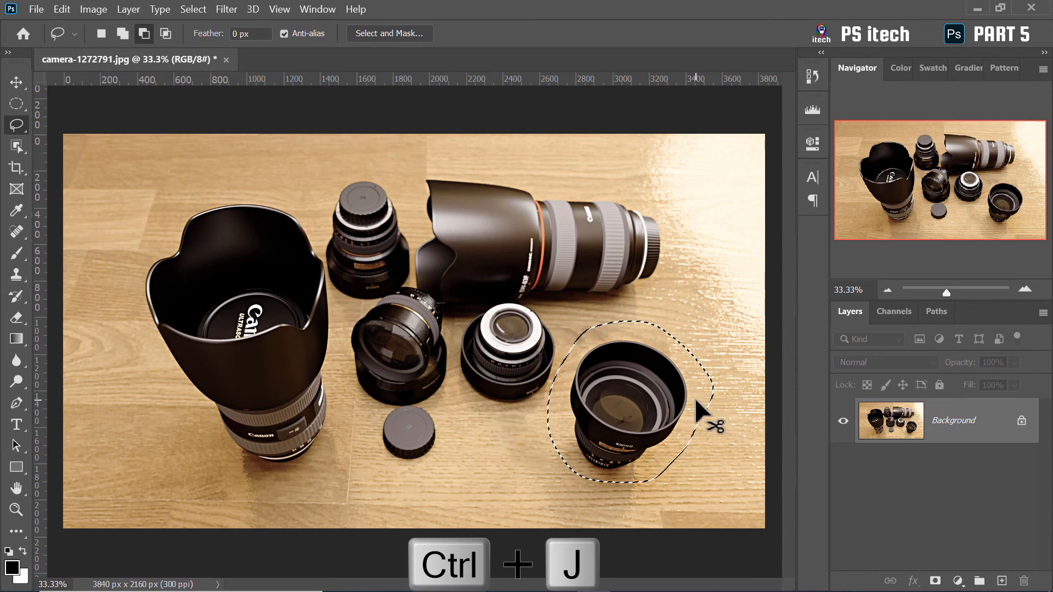
# Copy the selected lens to a new layer and move the copy to the image's lower-left corner
pyautogui.hotkey('ctrl', 'j')
pyautogui.press('v')
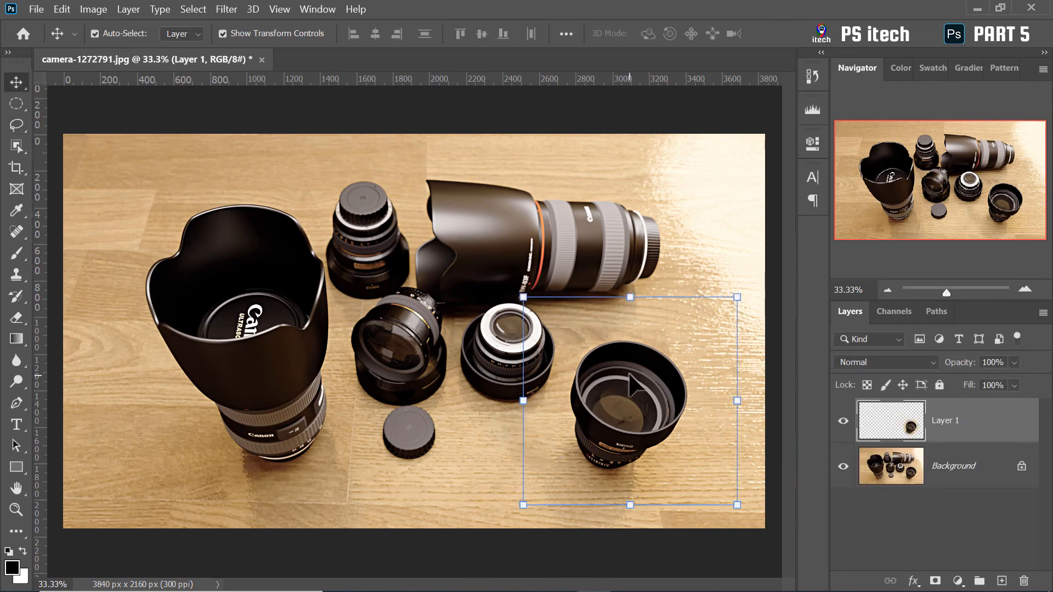
pyautogui.moveTo(626, 387); pyautogui.dragTo(170, 416)
# Flip the copied lens horizontally and place it slightly smaller in the lower-left corner, clear of the large upright lens
pyautogui.hotkey('ctrl', 't')
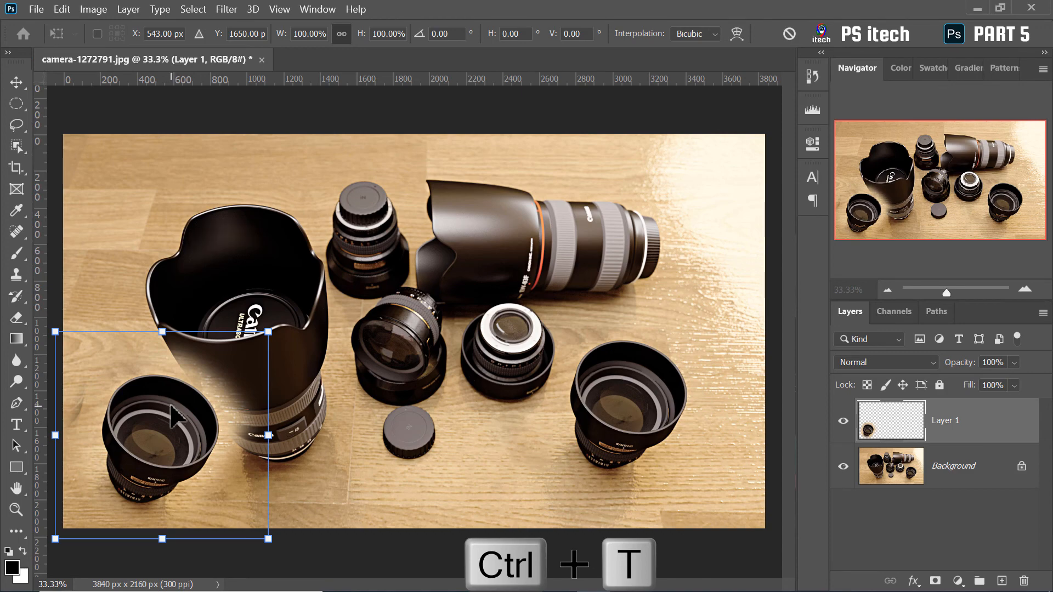
pyautogui.rightClick(171, 408)
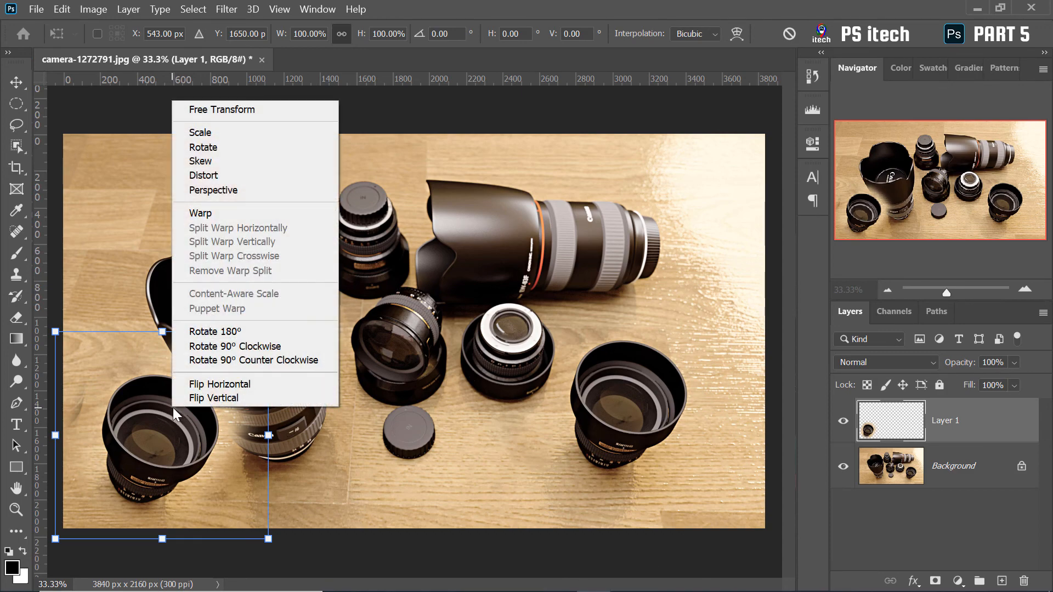
pyautogui.click(204, 391)
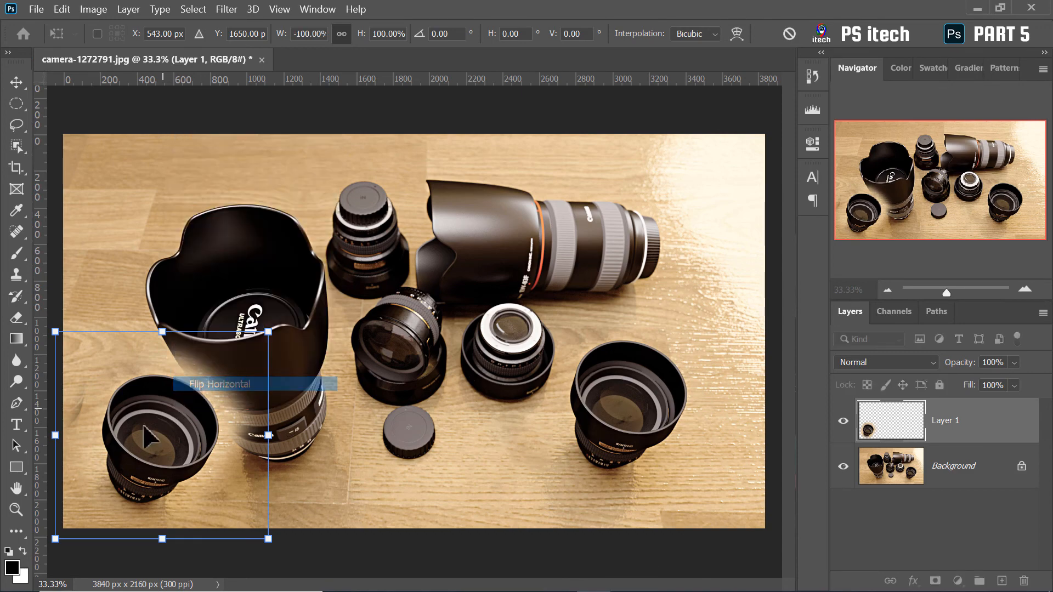
pyautogui.moveTo(165, 430); pyautogui.dragTo(122, 427)
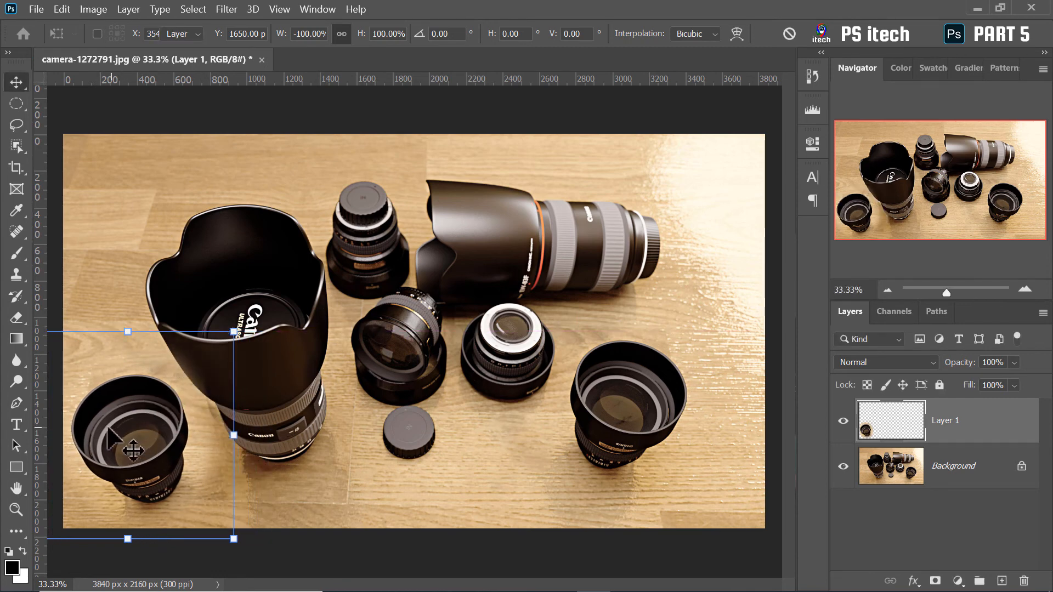
pyautogui.press('Return')
pyautogui.moveTo(232, 332); pyautogui.dragTo(176, 393)
pyautogui.press('Return')
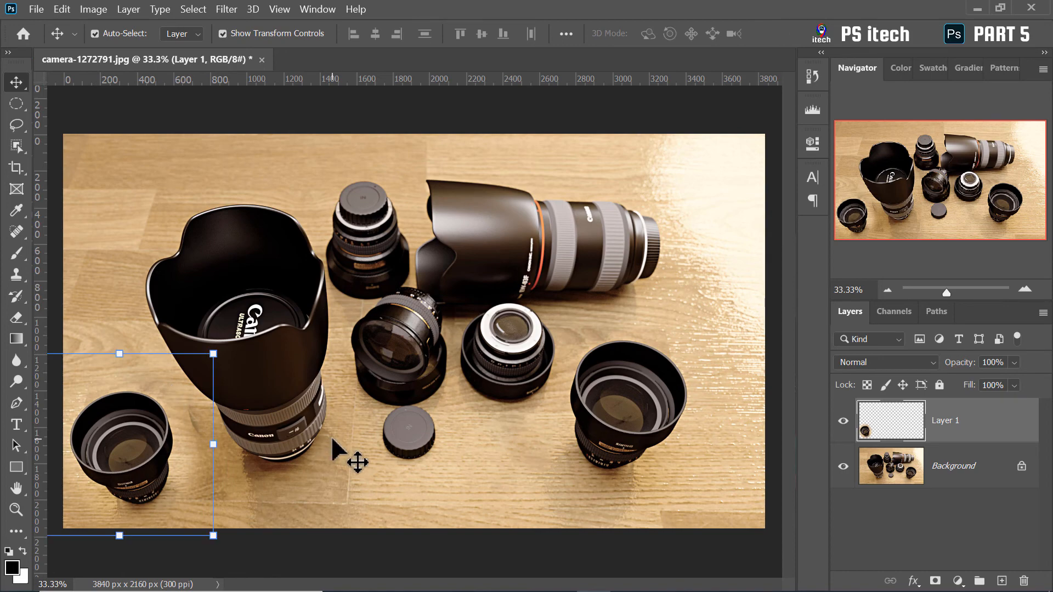
# Examine at 50% magnification how the copied lens and the filled lens-cap area blend into the wooden table
pyautogui.press('z')
pyautogui.click(195, 456)
pyautogui.moveTo(195, 456); pyautogui.dragTo(411, 322)
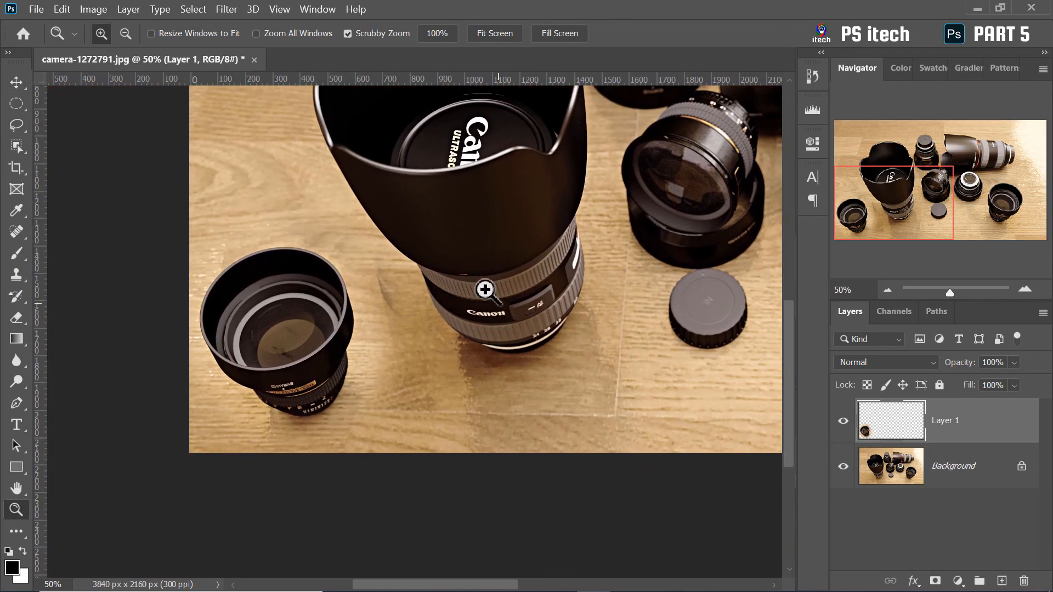
pyautogui.moveTo(659, 307); pyautogui.dragTo(244, 357)
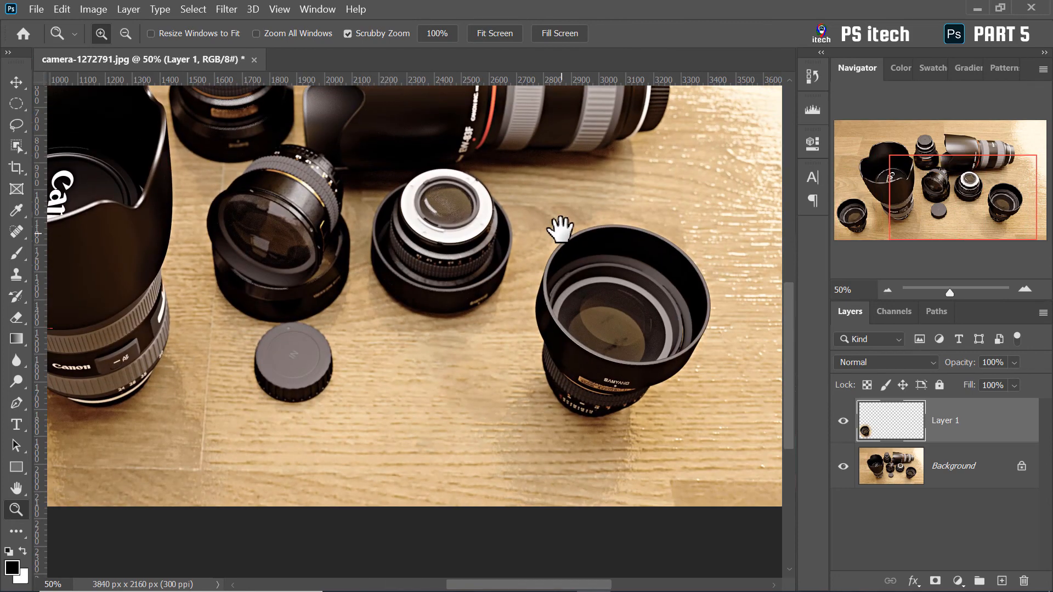
pyautogui.moveTo(560, 226); pyautogui.dragTo(532, 400)
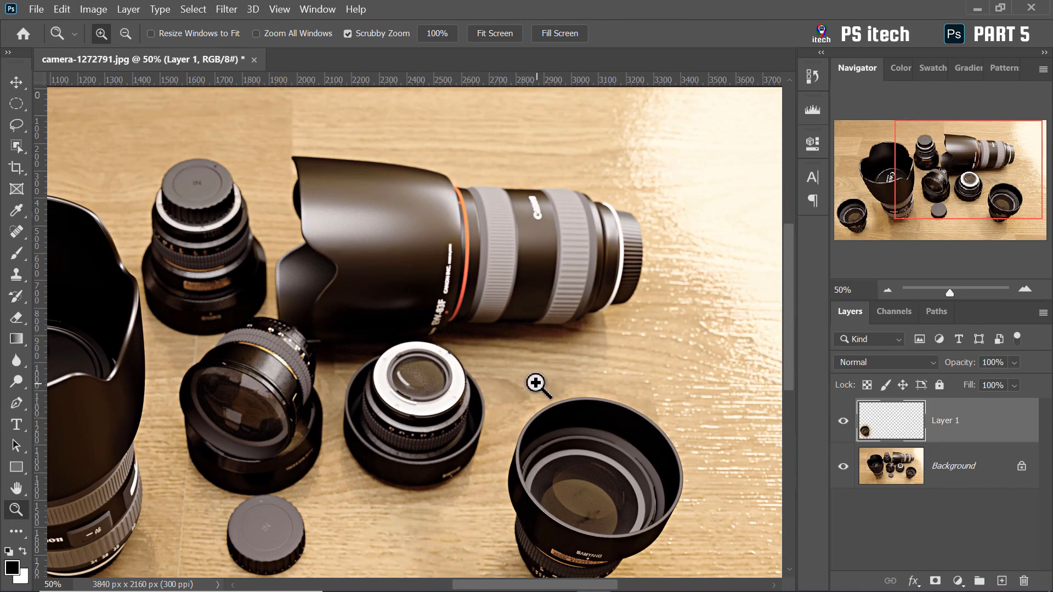